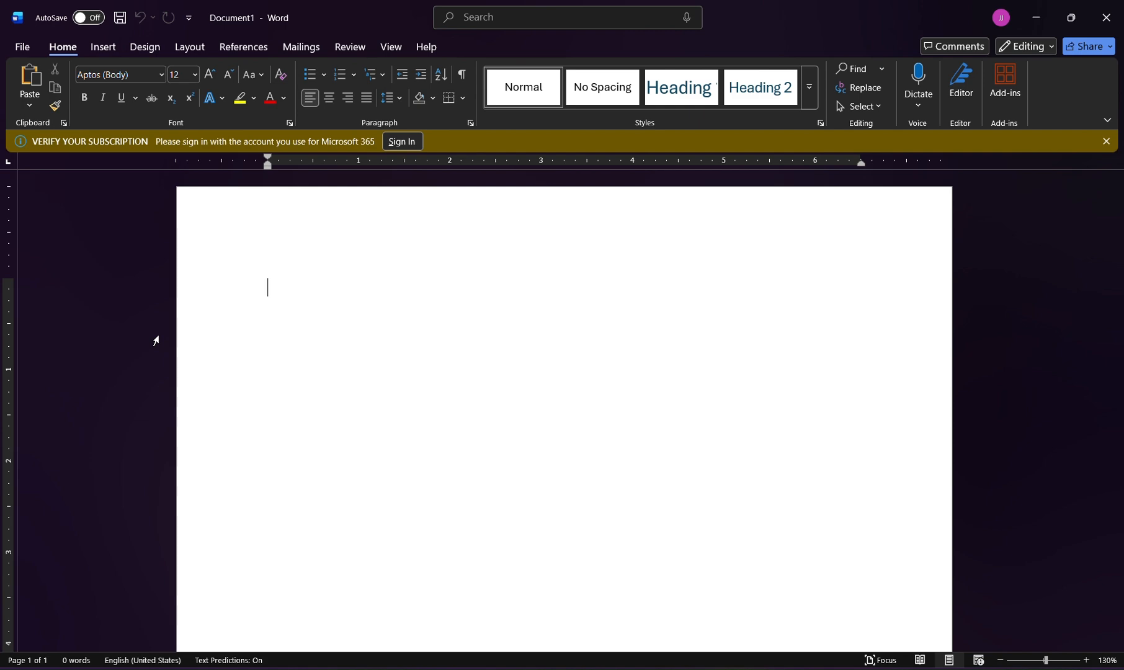
Copy the entire script from the Evernote AI text-to-voice page in the browser and paste it into the blank Word document.
key(alt+Tab)
key(alt+Tab)
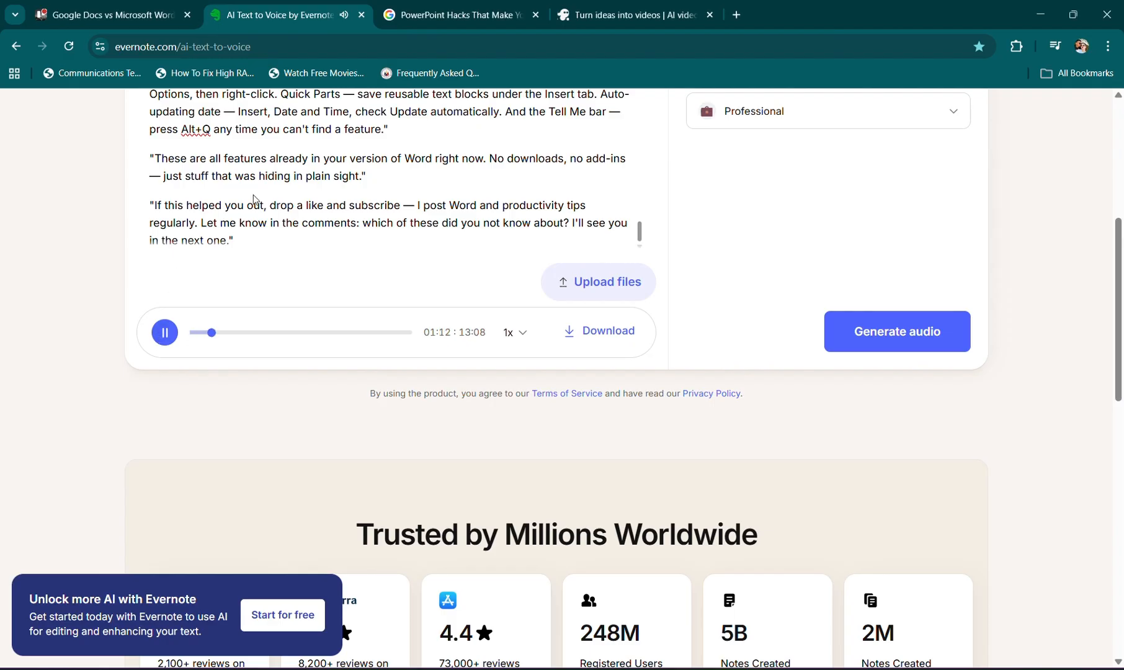
click(205, 168)
key(ctrl+a)
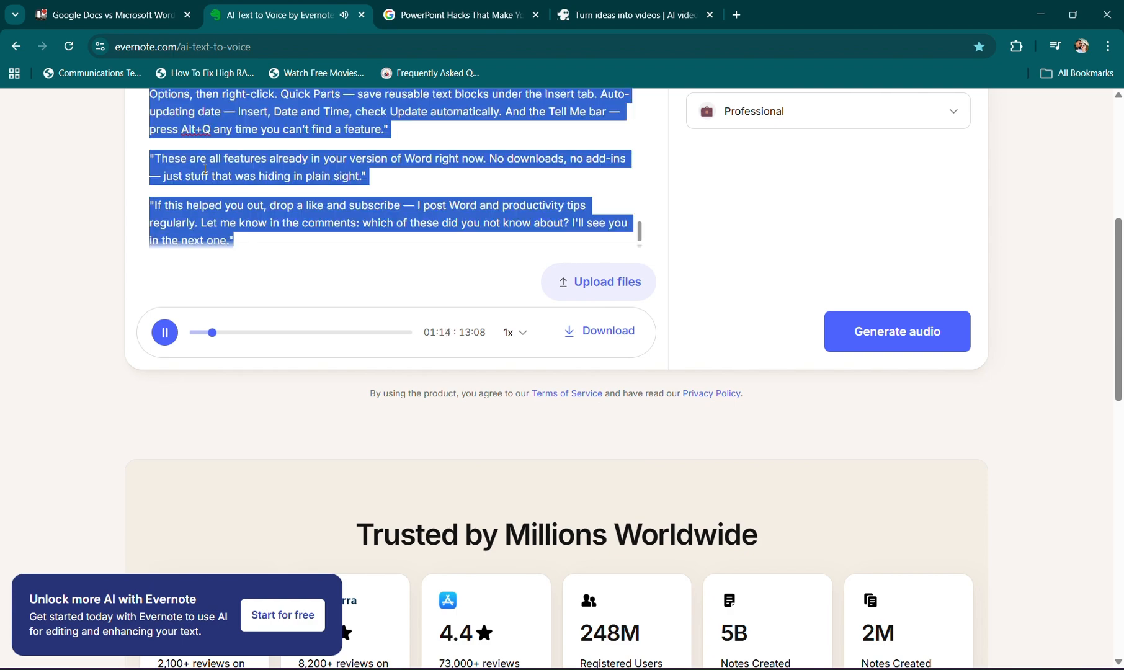
key(ctrl+c)
key(alt+Tab)
key(ctrl+v)
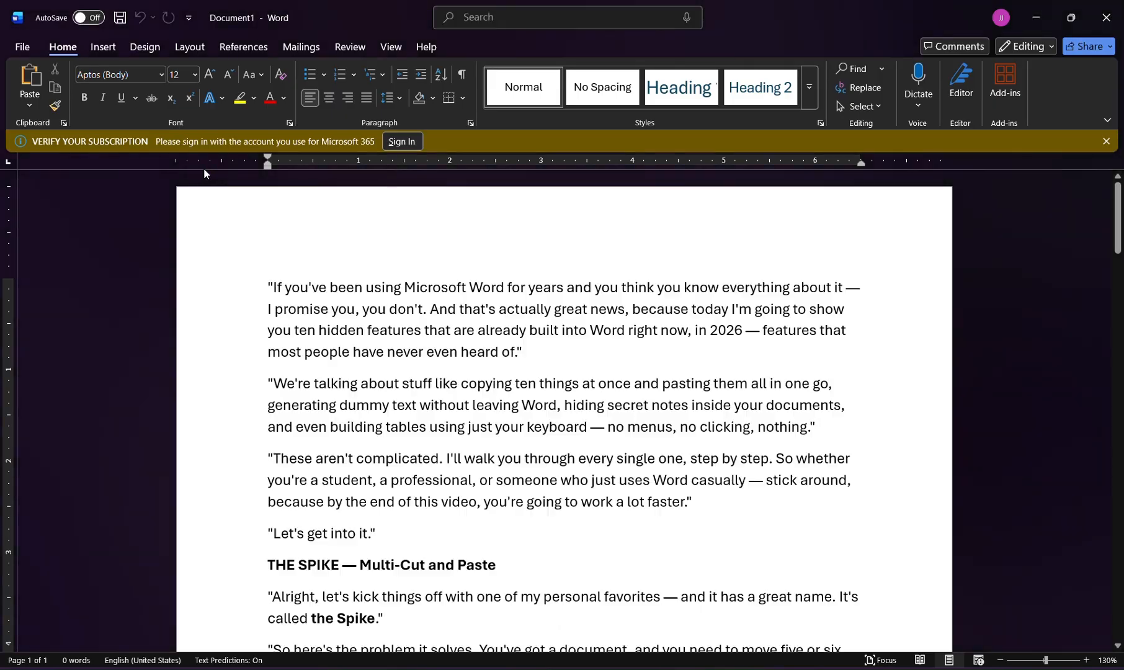
key(BackSpace)
key(BackSpace)
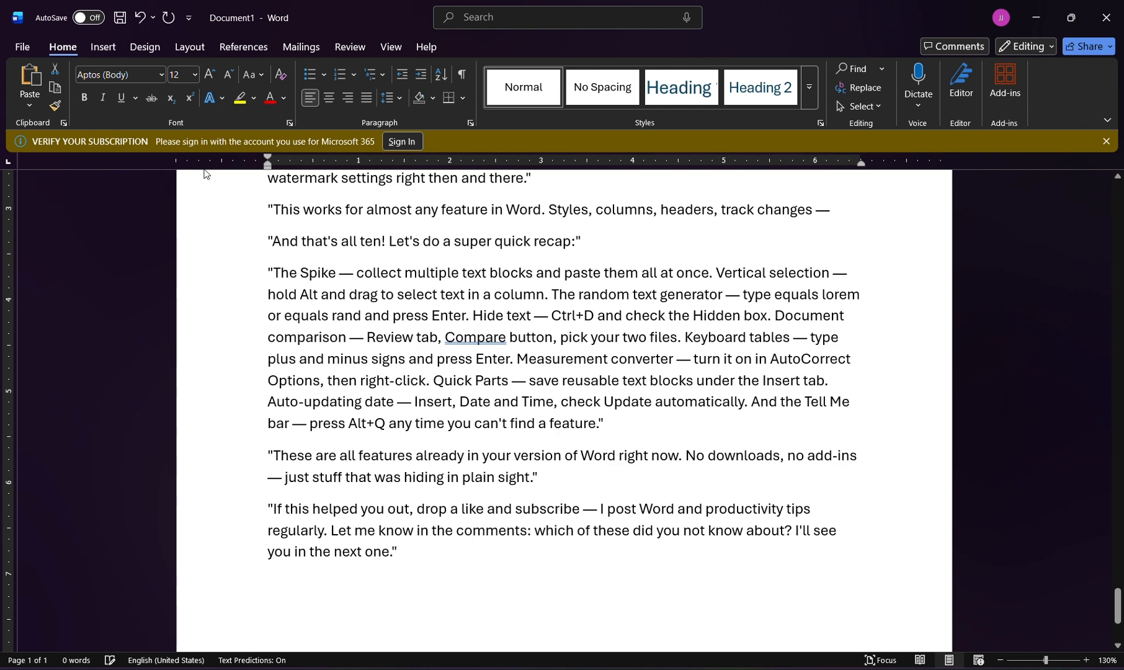
Look through the pasted script, from its closing sections back to the opening and THE SPIKE section.
key(ctrl+Up)
key(ctrl+Up)
key(ctrl+Up)
key(ctrl+Up)
key(ctrl+Up)
key(ctrl+Up)
key(ctrl+Up)
key(ctrl+Up)
key(ctrl+Up)
key(ctrl+Up)
key(ctrl+Up)
key(ctrl+Up)
key(ctrl+Up)
key(ctrl+Up)
key(ctrl+Up)
key(ctrl+Up)
key(ctrl+Up)
key(ctrl+Up)
key(ctrl+Up)
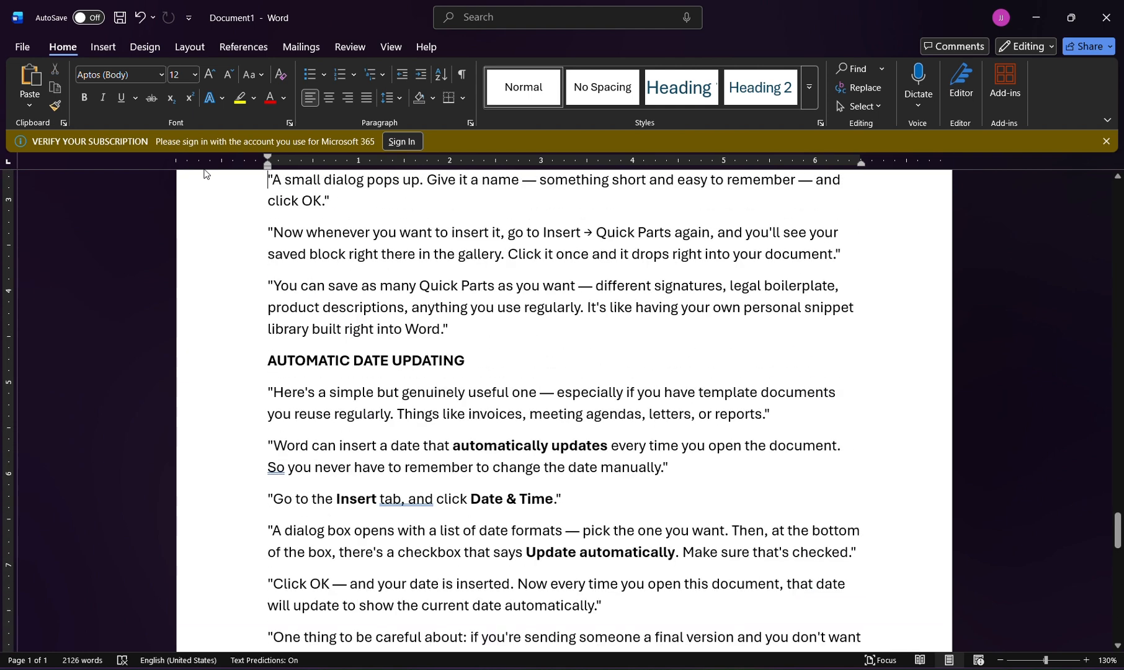
drag(1118, 524, 1119, 186)
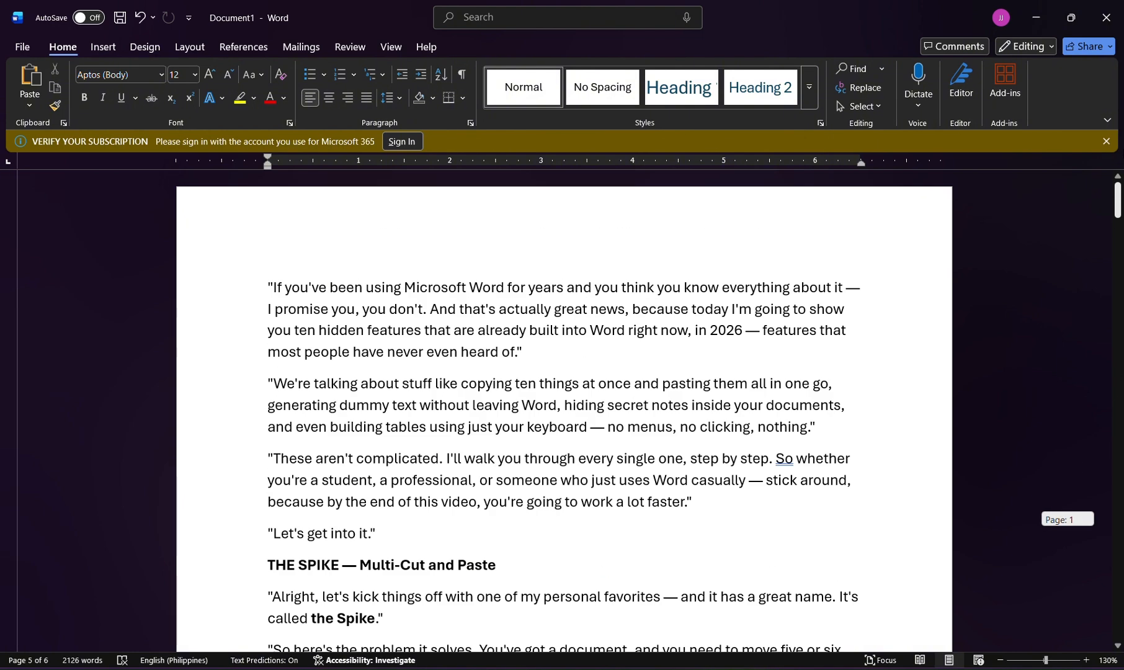
click(275, 285)
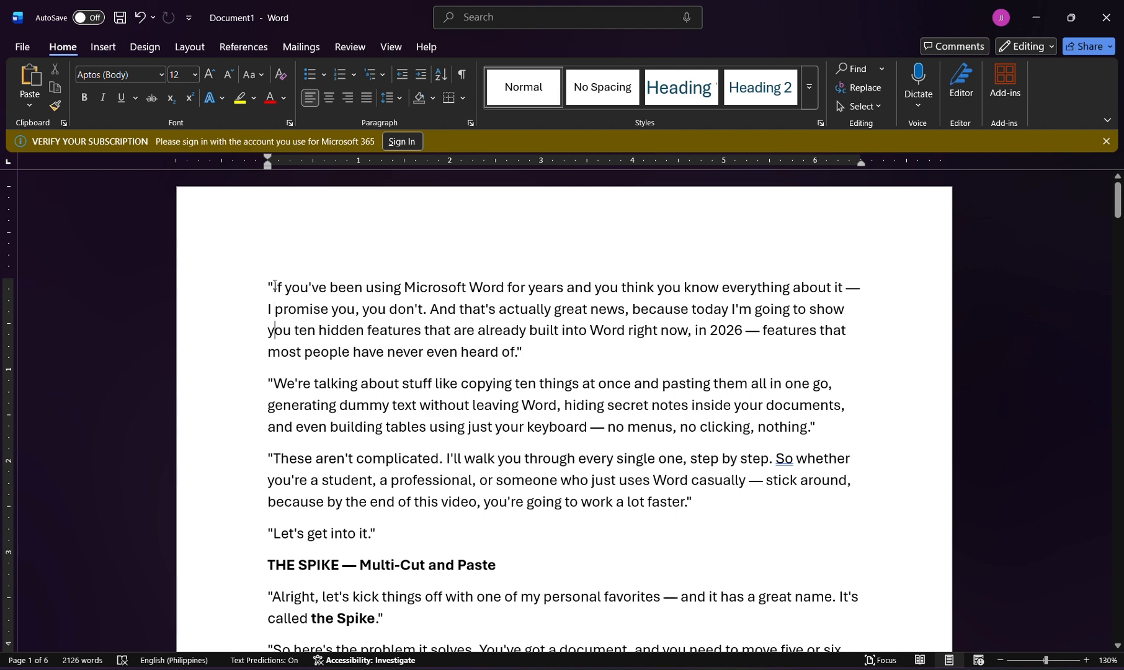
key(Down)
key(Down)
key(Down)
key(Down)
key(Down)
key(Down)
key(Down)
key(Down)
key(Down)
key(Down)
key(Down)
key(Down)
key(Down)
key(Down)
key(Down)
key(Down)
key(Down)
key(Down)
key(Down)
key(Down)
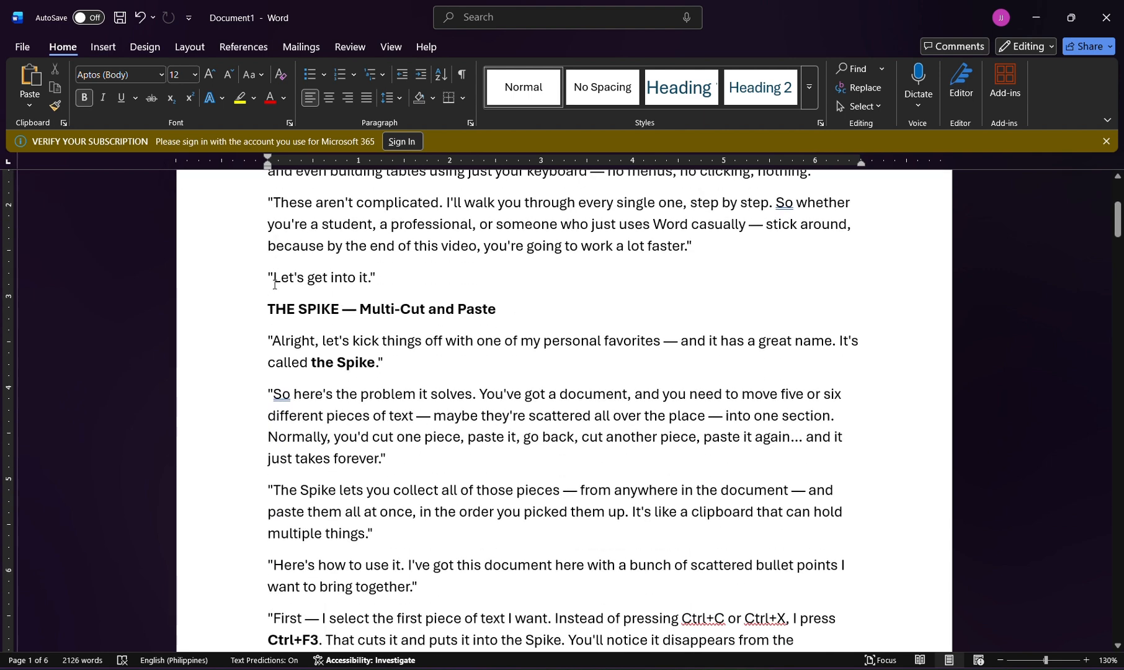
key(Up)
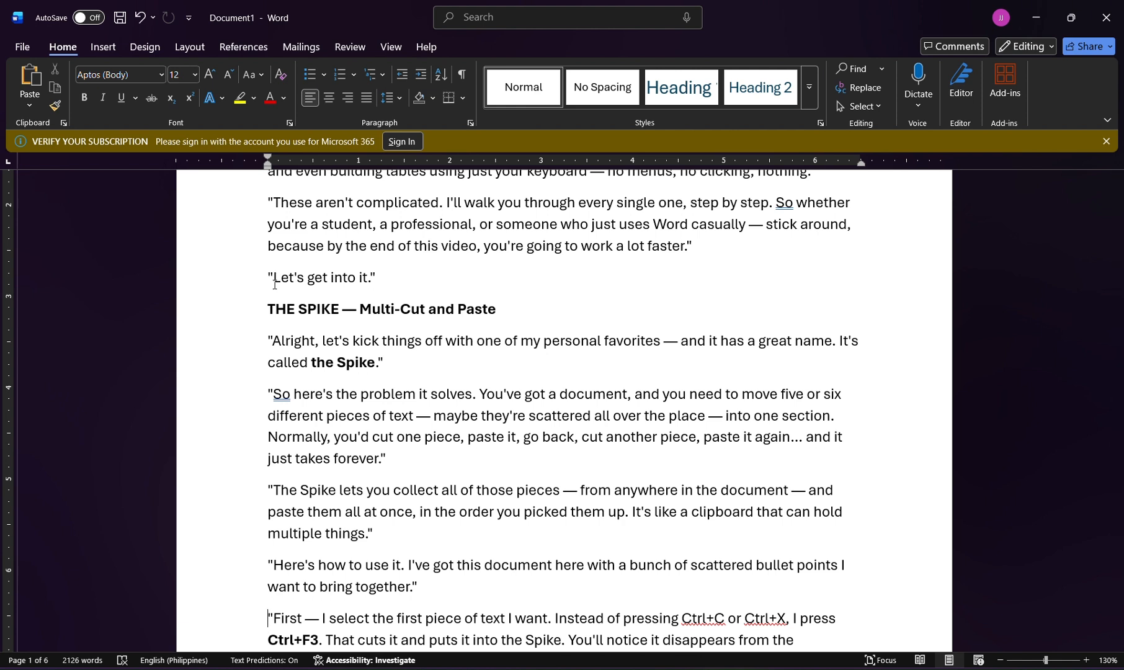
key(Down)
key(Down)
Format all the document's text as a bulleted list.
key(ctrl+a)
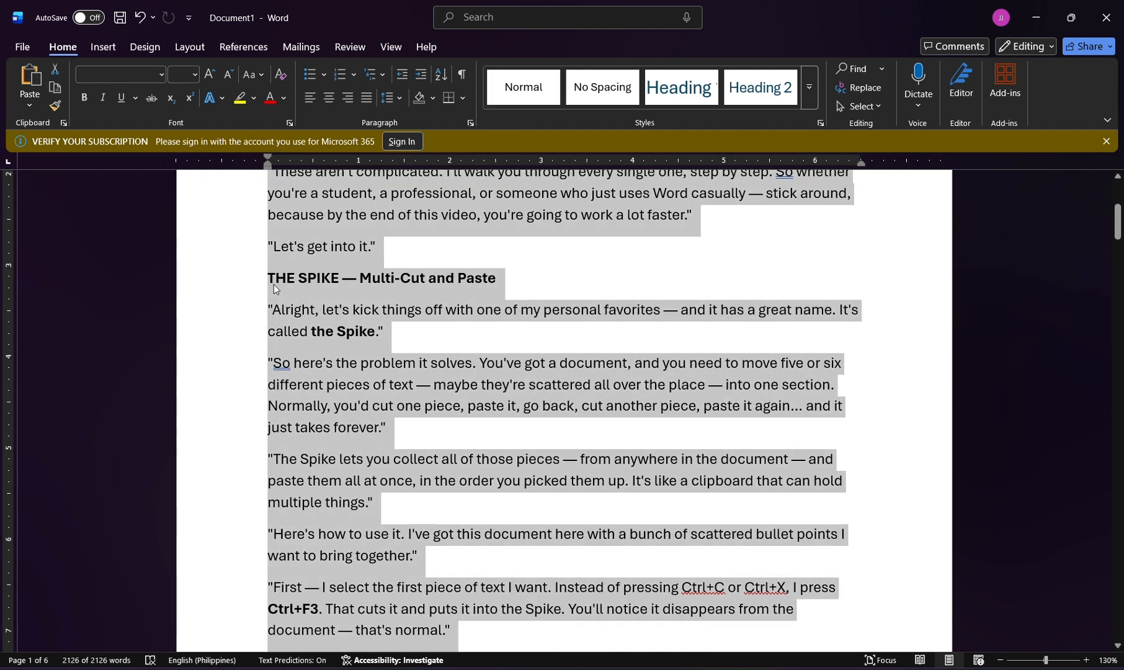
click(302, 70)
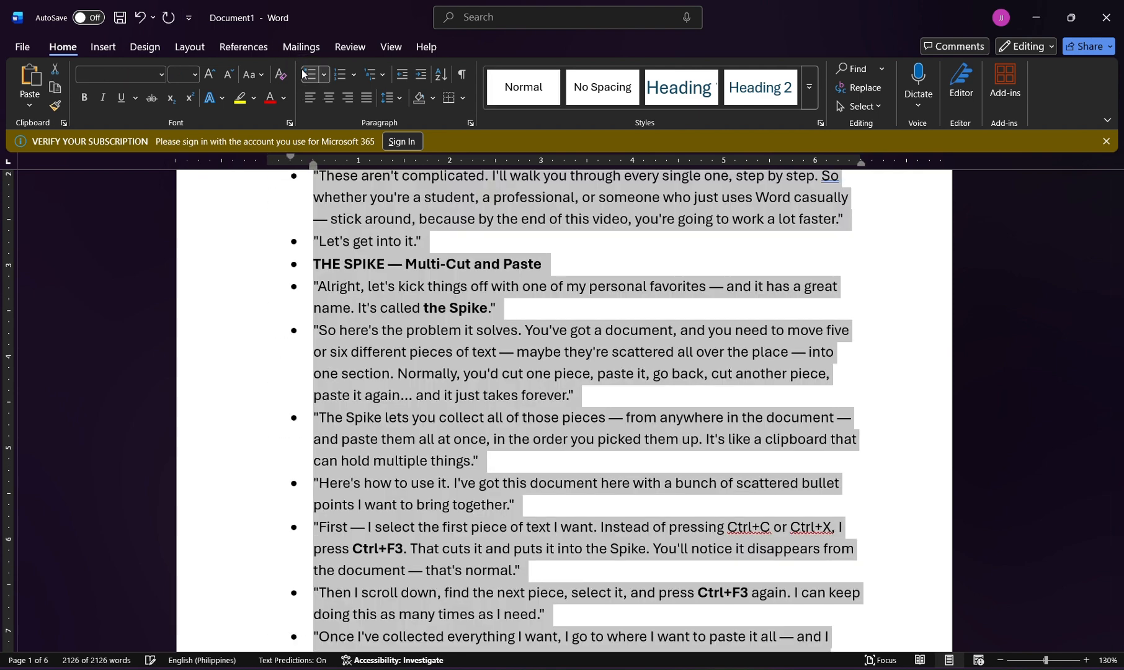
click(277, 240)
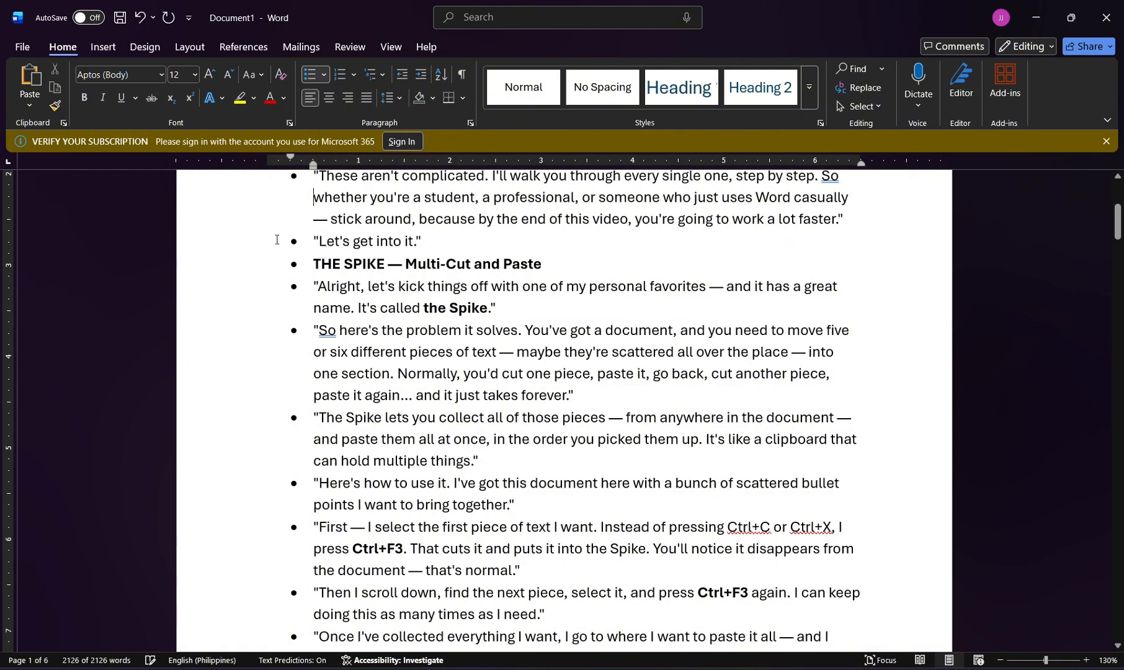
Cut the opening "If you've been using Microsoft Word" bullet and the "Alright, let's kick things off" bullet to the Spike.
scroll(277, 240, up, 3)
double_click(277, 240)
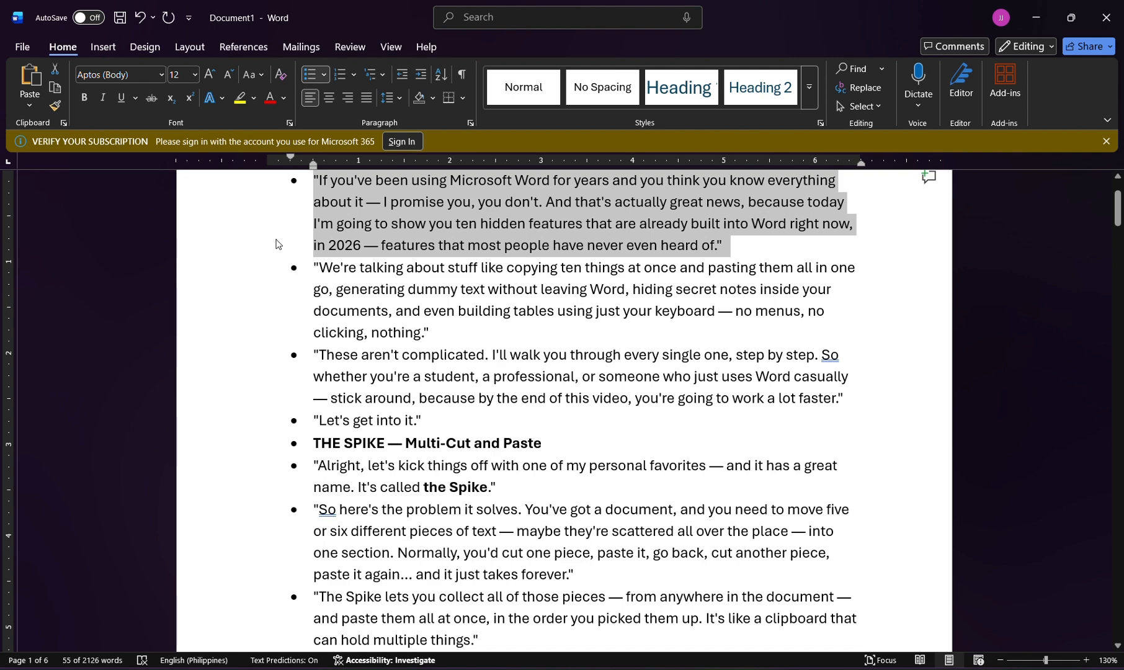
key(ctrl+F3)
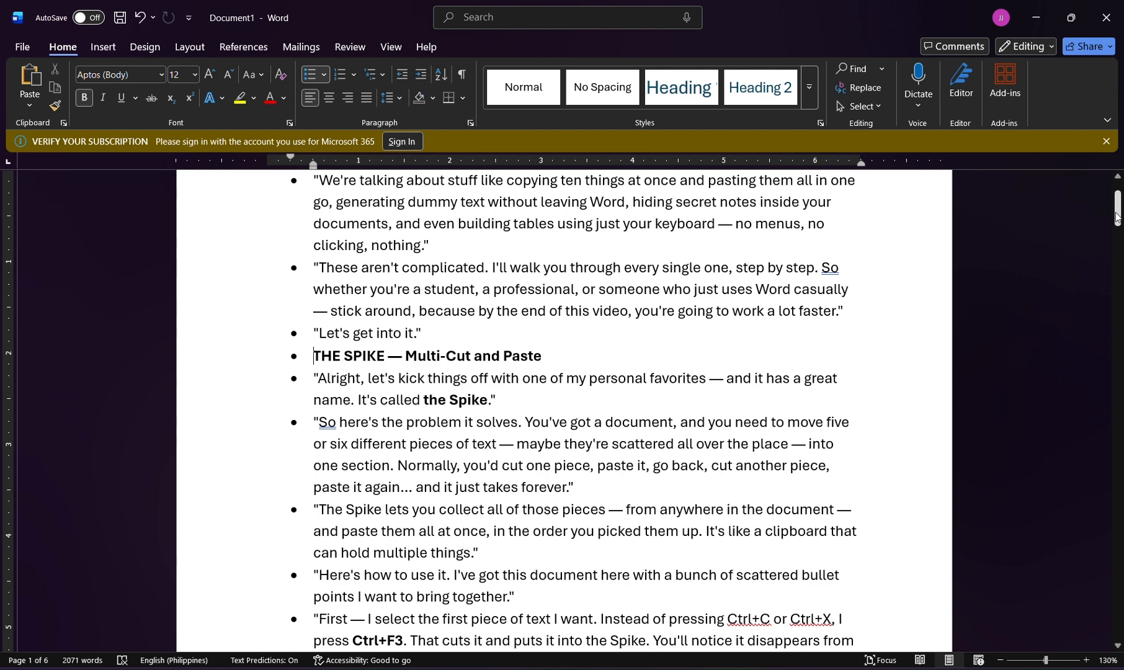
key(Down)
key(shift+Down)
key(shift+Down)
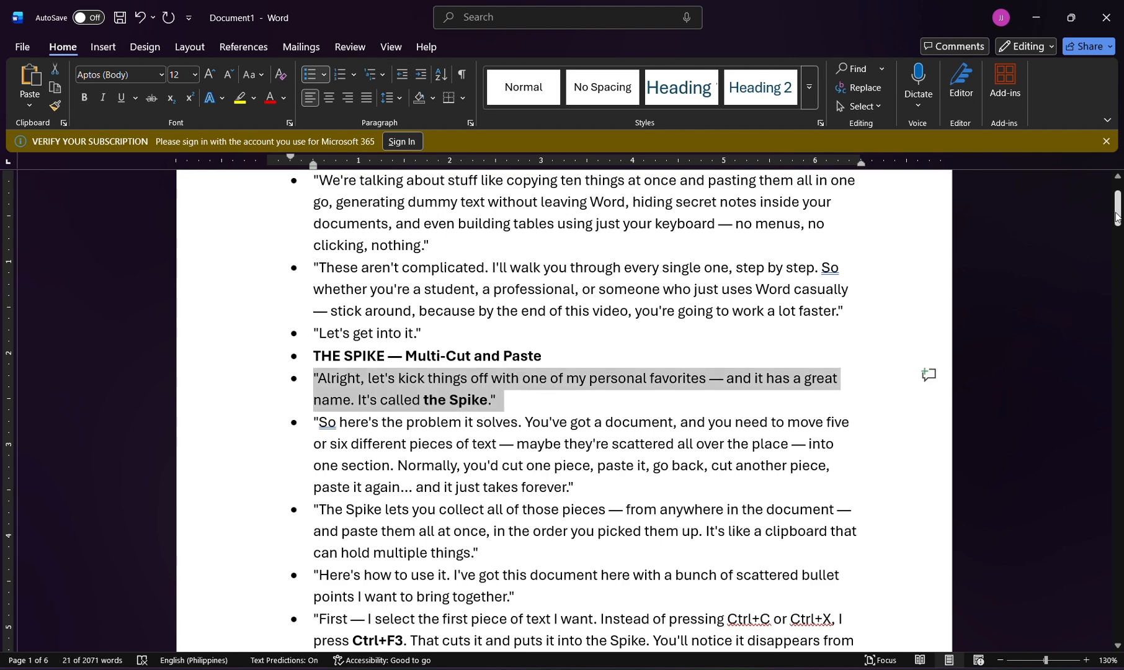
key(ctrl+F3)
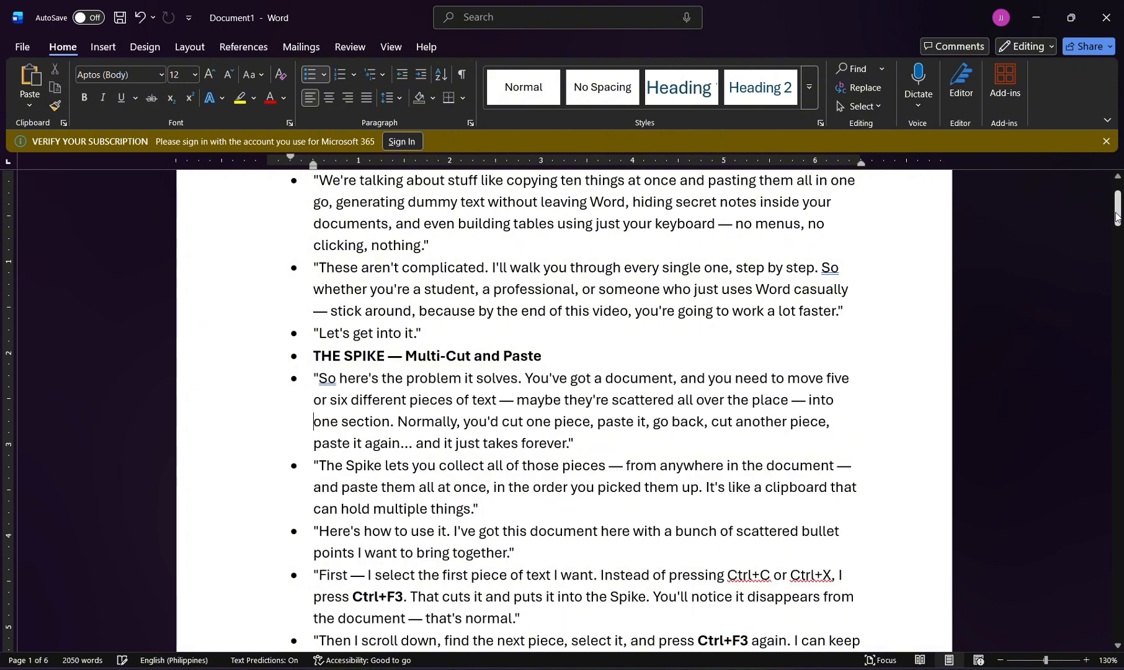
Add the bullet starting "First — I select the first piece of text" to the Spike by cutting it.
key(Down)
key(shift+Down)
key(shift+Down)
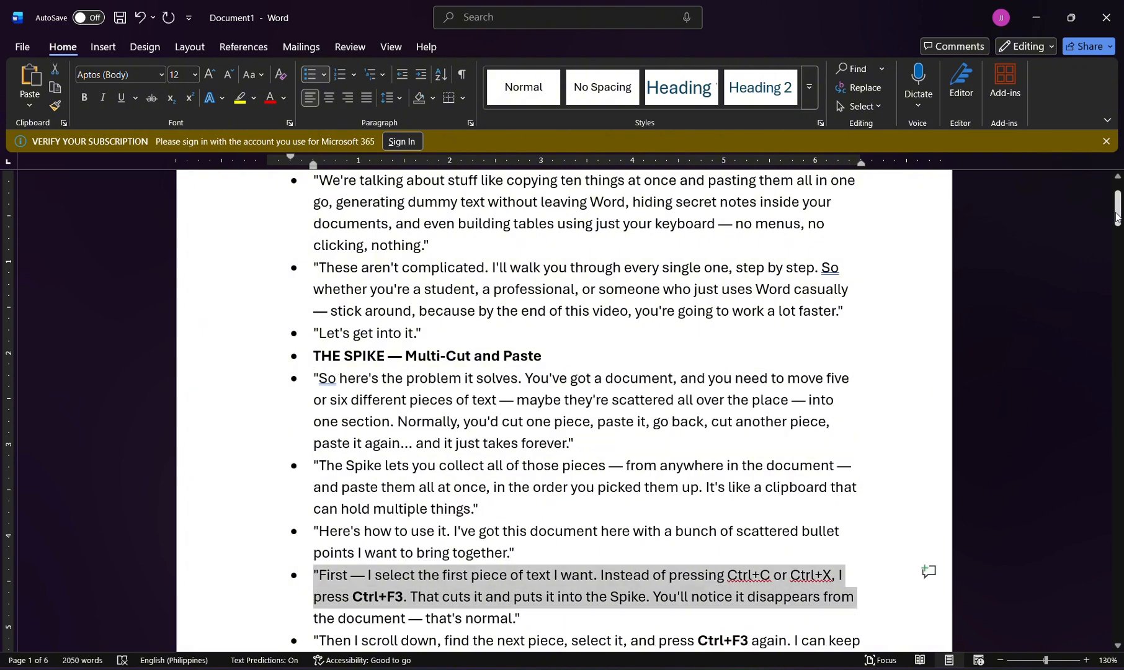
key(shift+Down)
key(ctrl+F3)
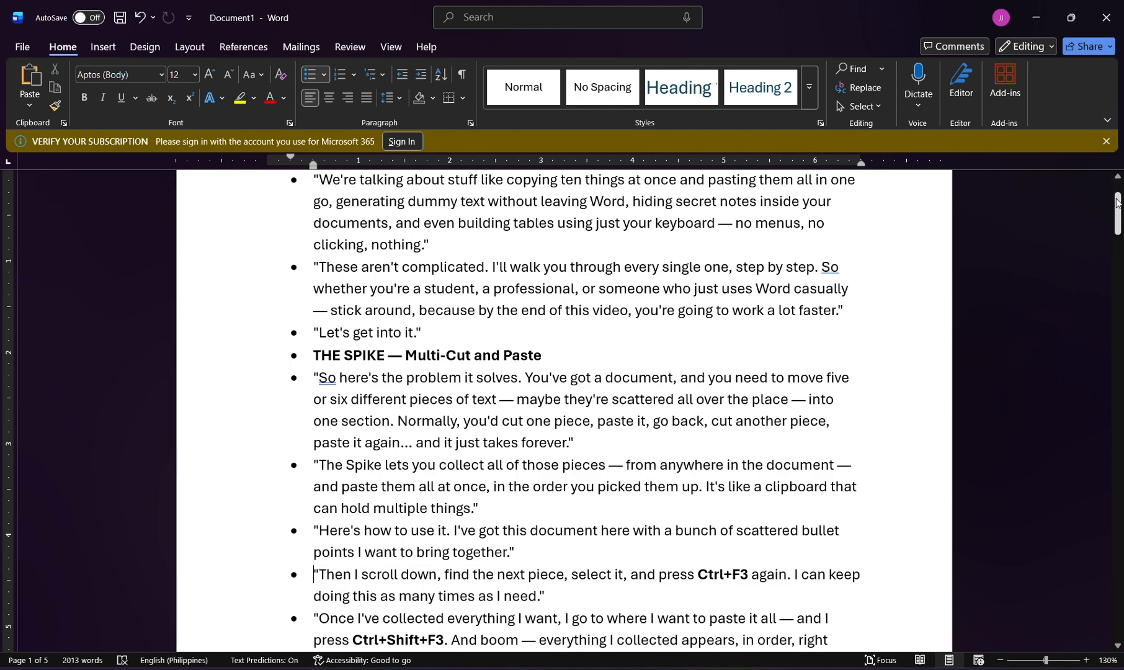
Add a blank page after the end of the script and insert the collected Spike contents there.
drag(1119, 203, 1119, 618)
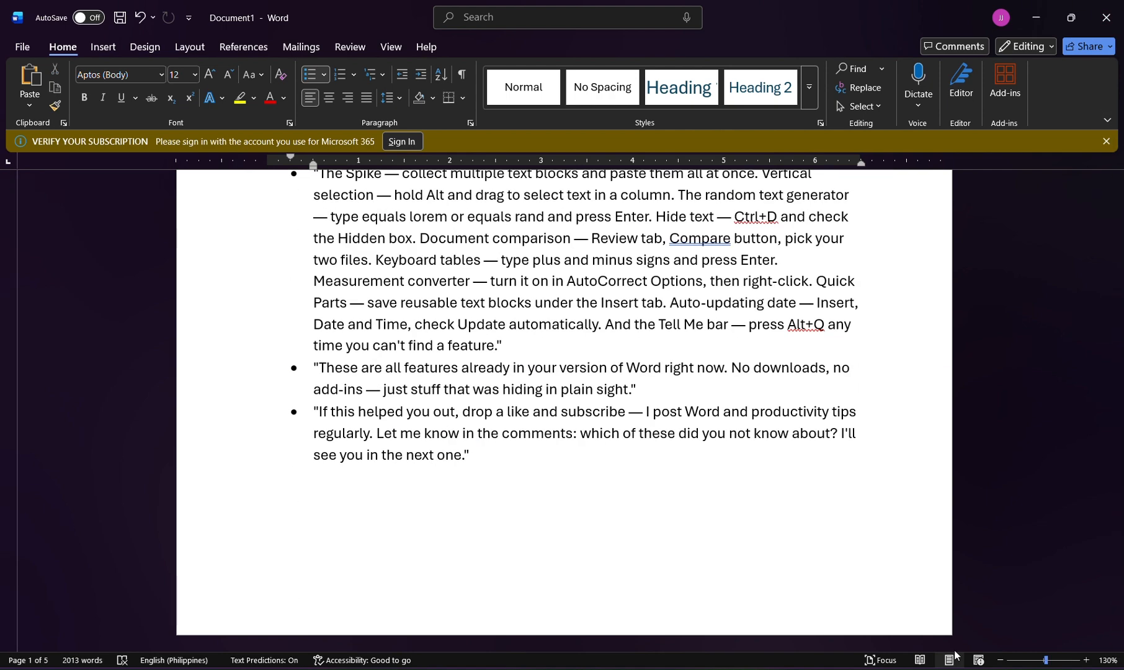
click(605, 485)
click(116, 49)
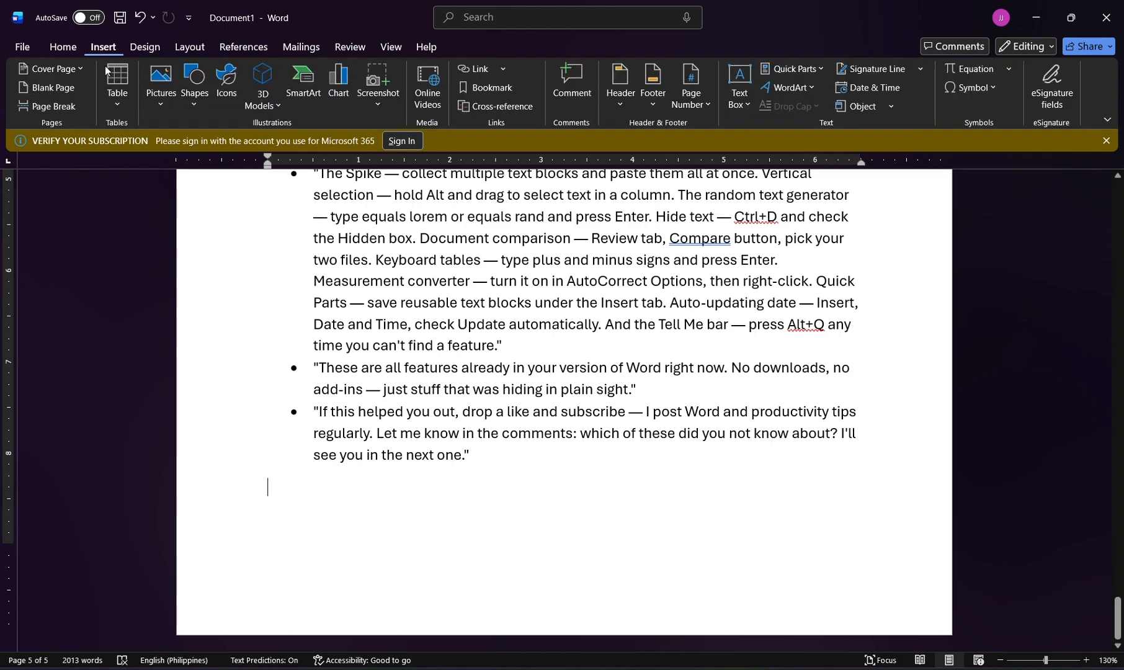
click(60, 90)
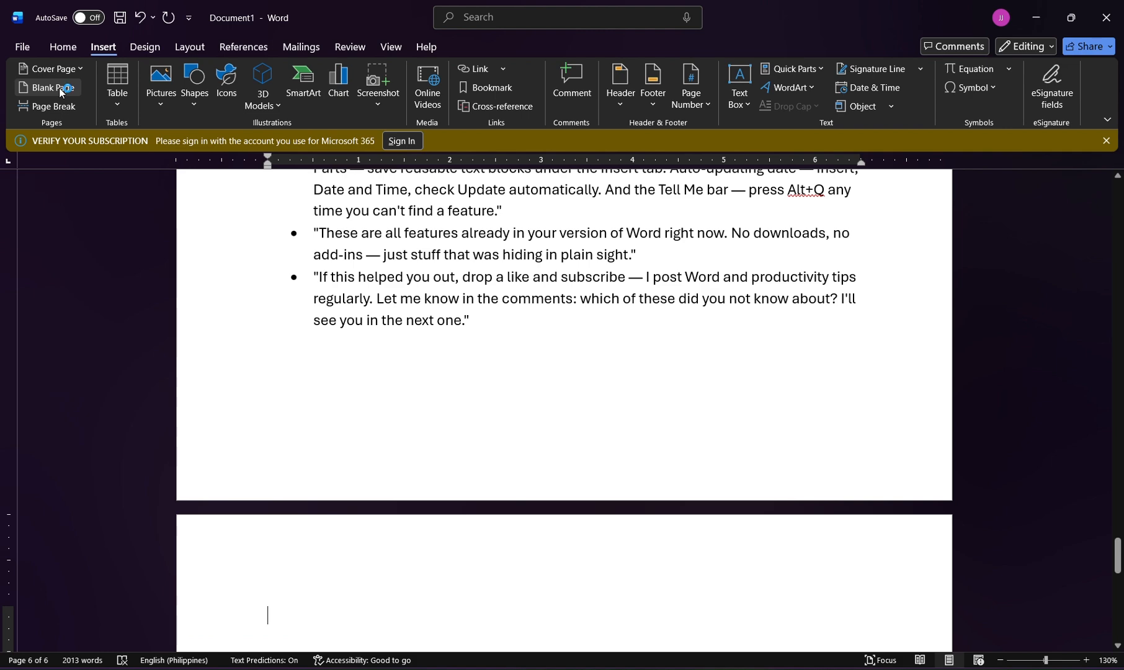
text("If you've been using Microsoft Word for years and you think you know everything about it — I promise you, you don't. And that's actually great news, because today I'm going to show you ten hidden features that are already built into Word right now, in 2026 — features that most people have never even heard of."  "Alright, let's kick things off with one of my personal favorites — and it has a great name. It's called the Spike."  "First — I select the first piece of text I want. Instead of pressing Ctrl+C or Ctrl+X, I press Ctrl+F3. That cuts it and puts it into the Spike. You'll notice it disappears from the document — that's normal.")
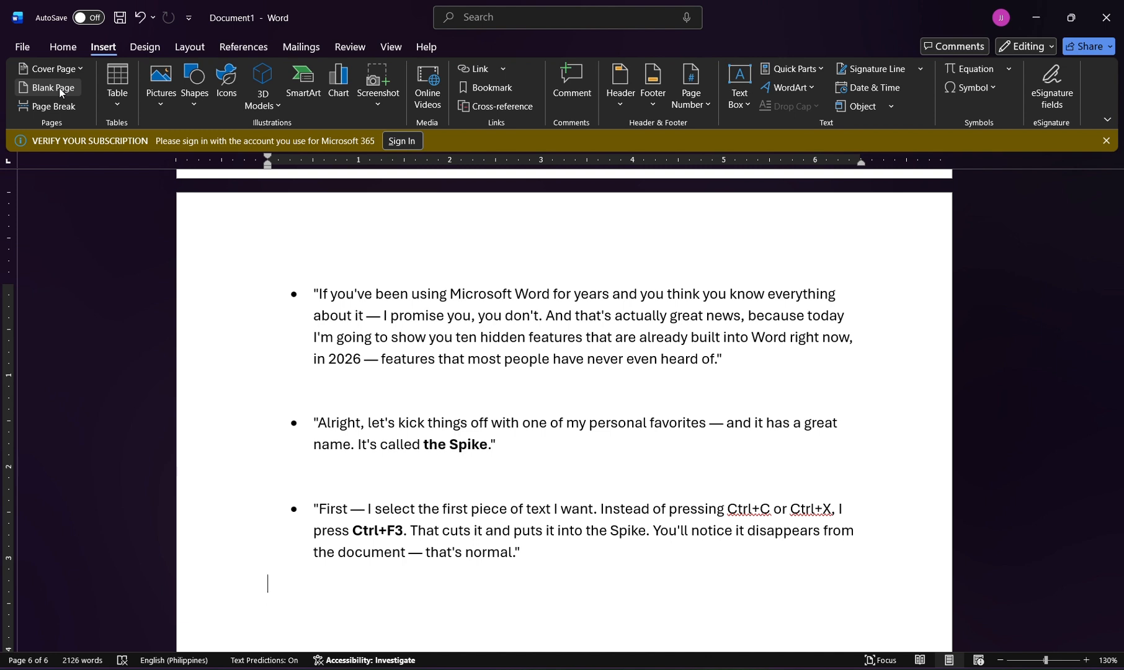
Go back through the bulleted script from the inserted Spike text to the first page.
key(Up)
key(Up)
key(Up)
key(Up)
key(Up)
key(Up)
key(Up)
key(Up)
key(Up)
key(Up)
key(Up)
key(Up)
key(Up)
key(Up)
key(Up)
key(Up)
key(Up)
key(Up)
key(Up)
key(Up)
key(Up)
key(Up)
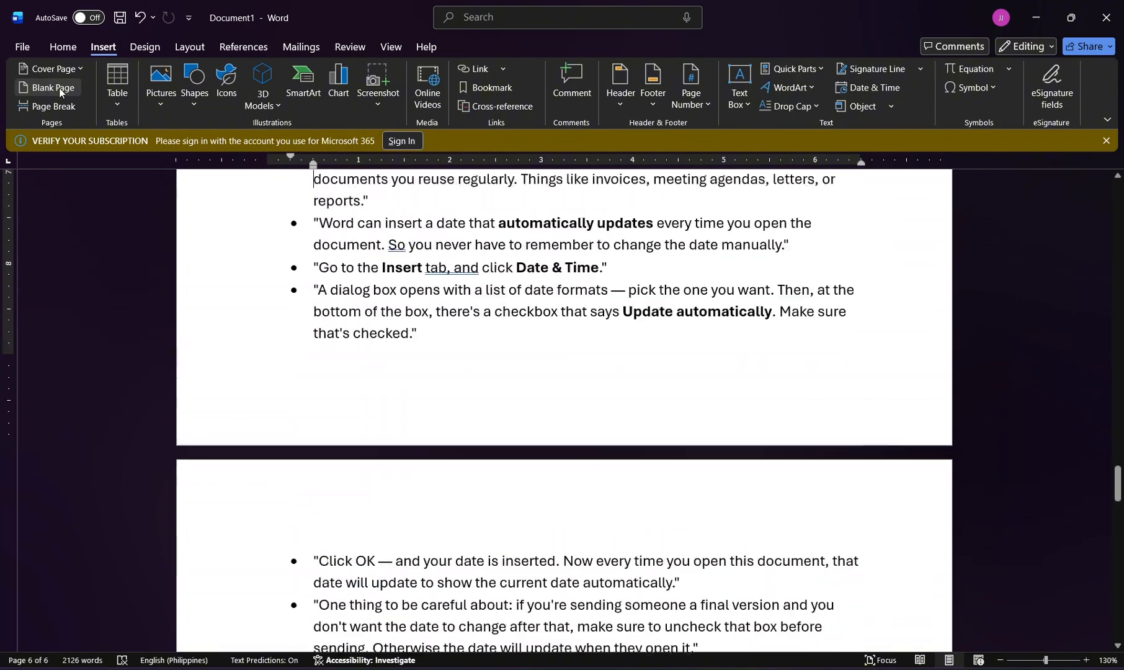
key(Up)
key(Up)
key(Up)
key(Up)
key(Up)
key(Up)
key(Up)
key(Up)
key(Up)
key(Up)
key(Up)
key(Up)
key(Up)
key(Up)
key(Up)
key(Up)
key(Up)
key(Up)
key(Up)
key(Up)
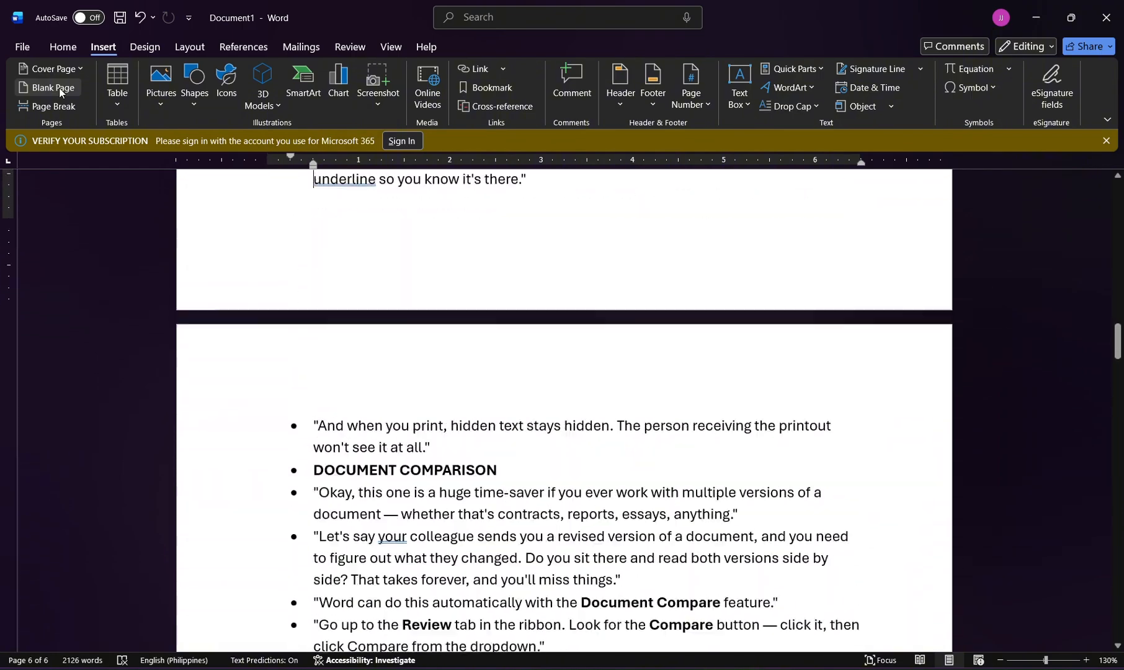
key(Up)
key(Up)
key(Up)
key(Up)
key(Up)
key(Up)
key(Up)
key(Up)
key(Up)
key(Up)
key(Up)
key(Up)
key(Up)
key(Up)
key(Up)
key(Up)
key(Up)
key(Up)
key(Up)
key(Up)
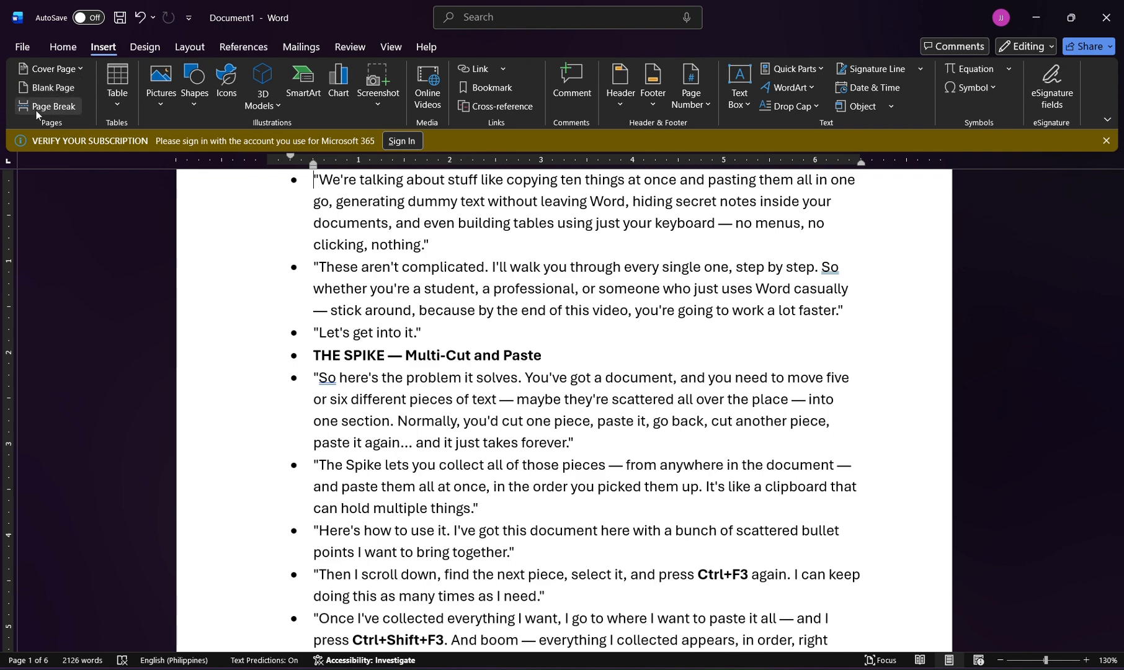
drag(316, 190, 484, 243)
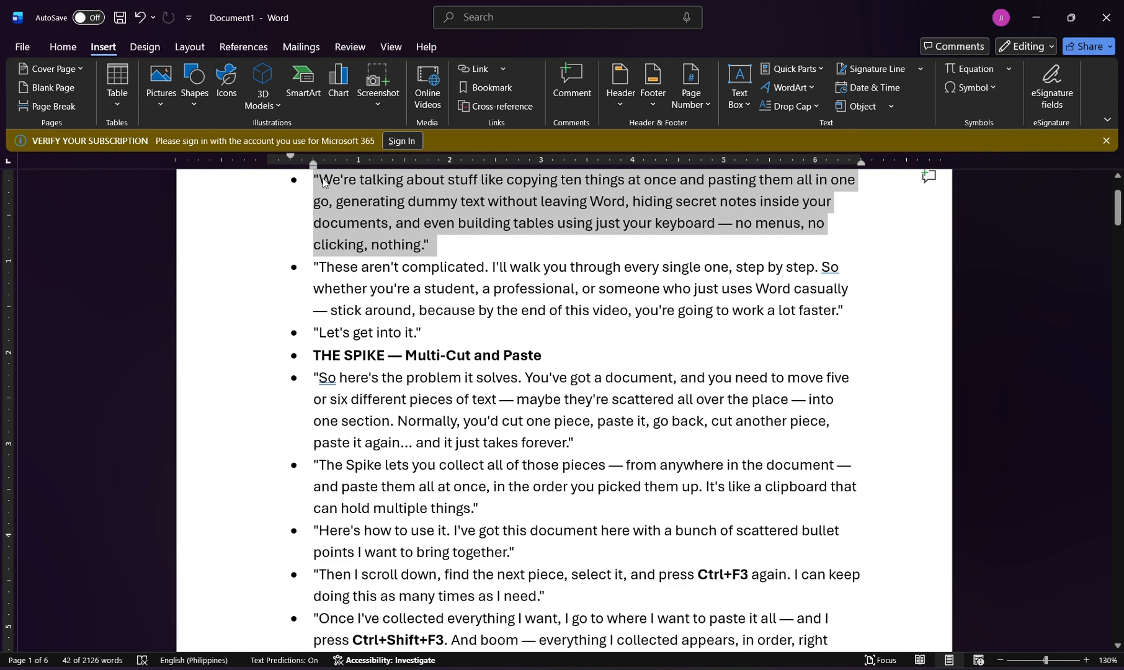
click(304, 181)
drag(311, 186, 319, 283)
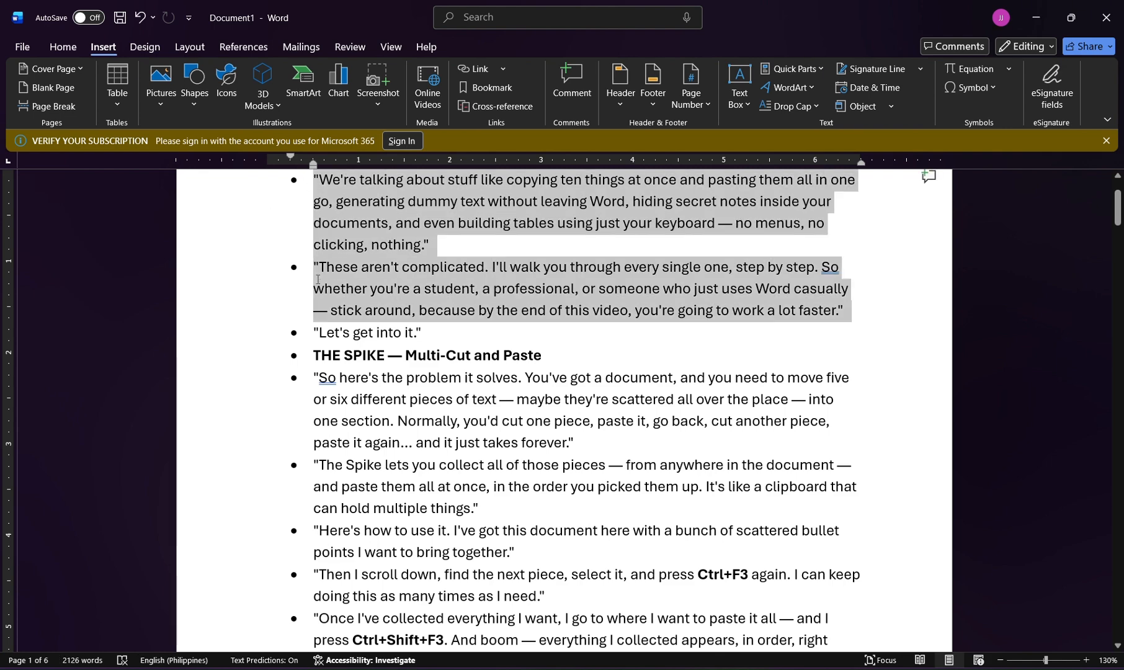
click(631, 248)
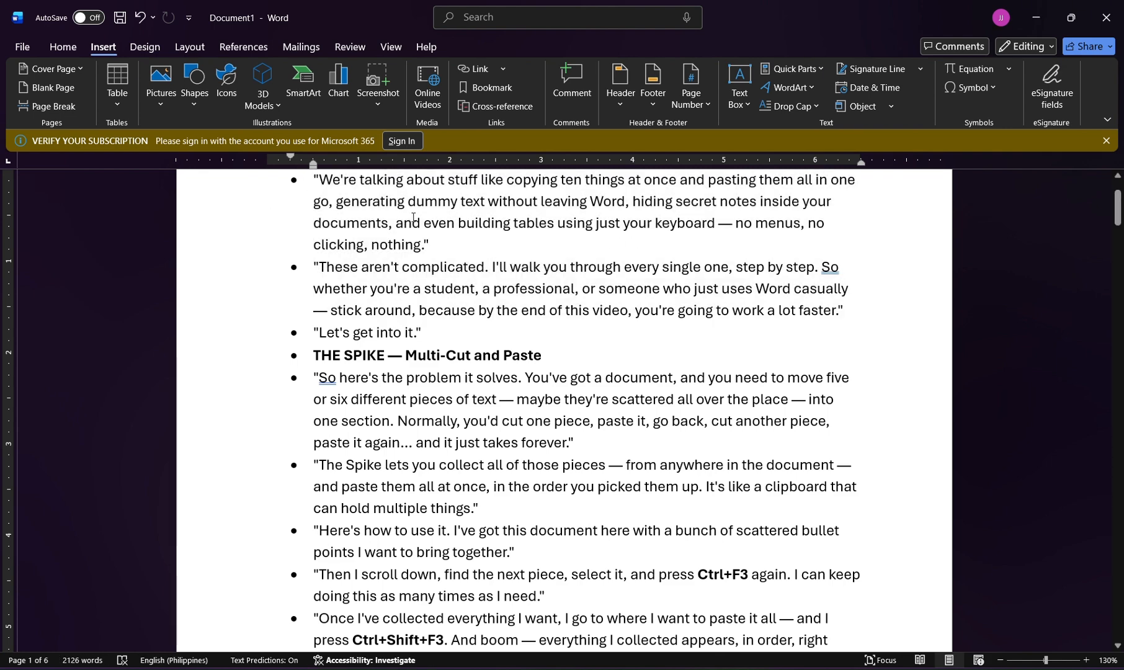
Enter the numbers 1 to 6 as separate bulleted lines above the "We're talking about stuff" paragraph, followed by an empty bullet.
click(311, 179)
key(ctrl+z)
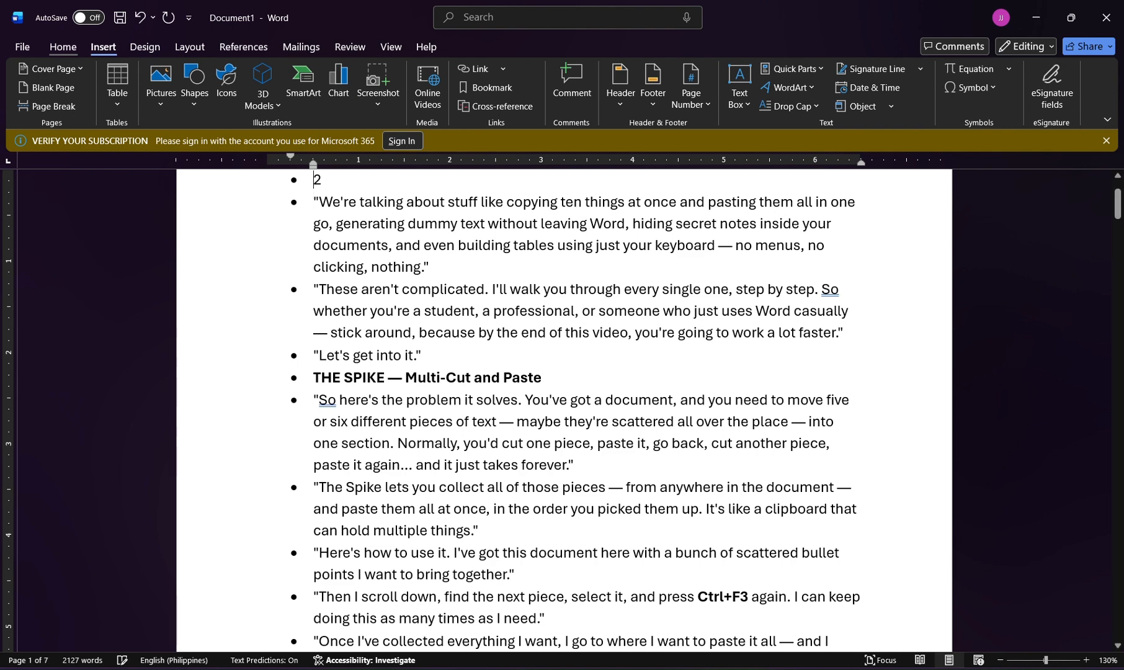
key(ctrl+z)
key(ctrl+z)
text(2)
key(Return)
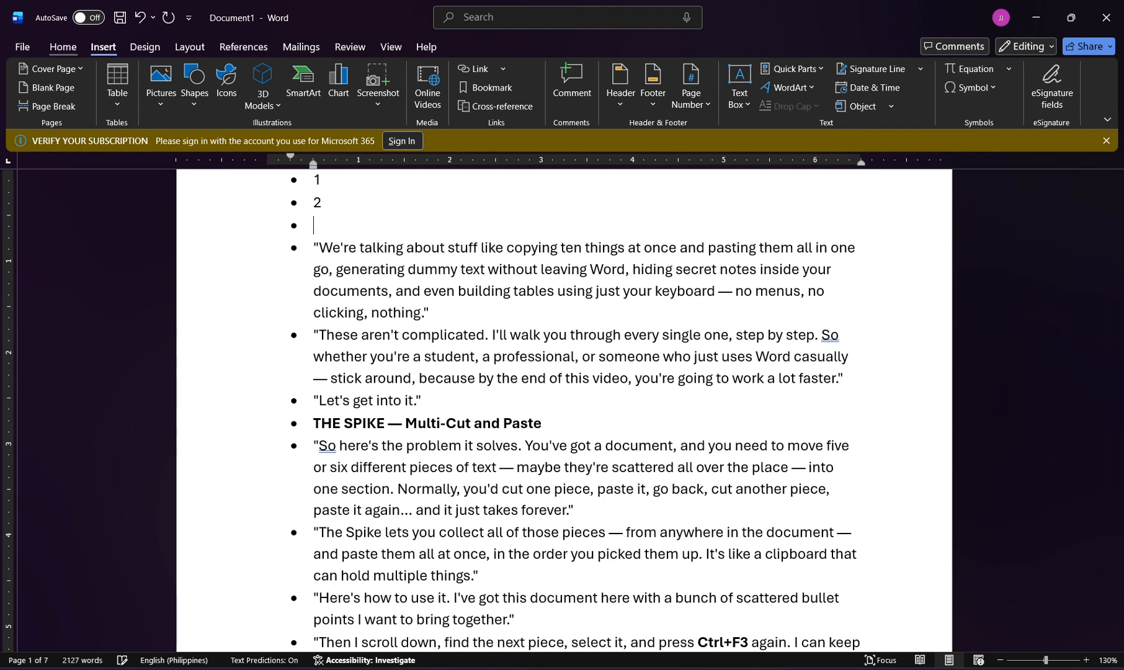
text(3)
key(Return)
text(4)
key(Return)
text(5)
key(Return)
text(6)
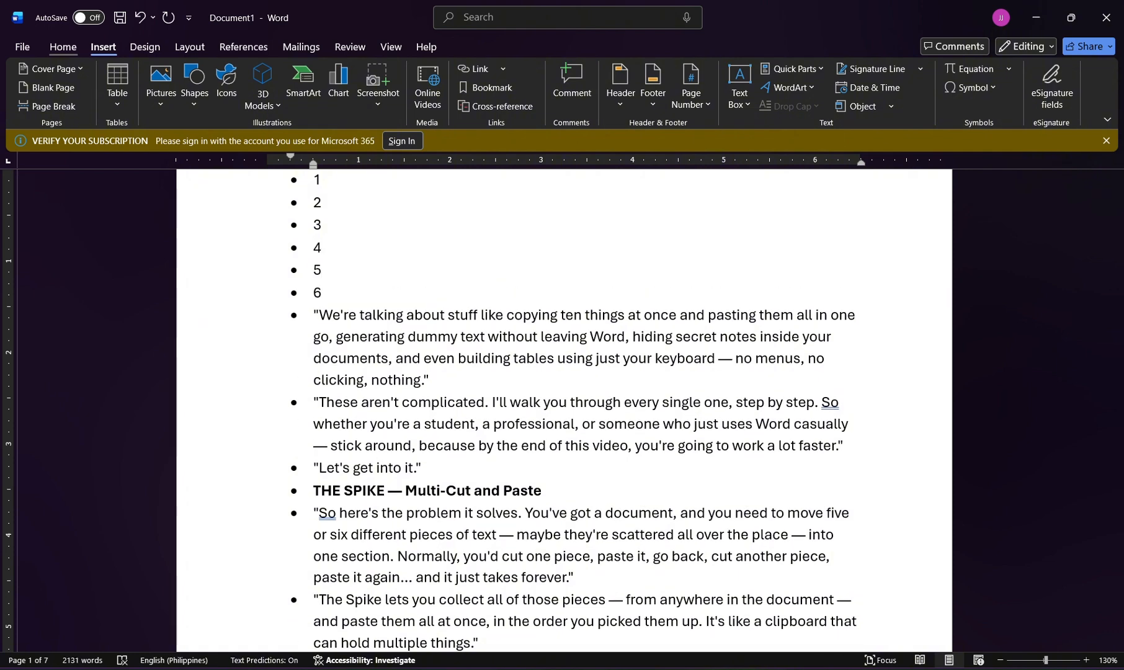
key(Return)
Delete a vertical block of leading characters from the "We're talking" bullet through "Let's get into it", and undo the deletion.
key(Down)
key(Up)
key(Up)
key(Up)
key(Up)
key(Up)
key(Up)
key(Up)
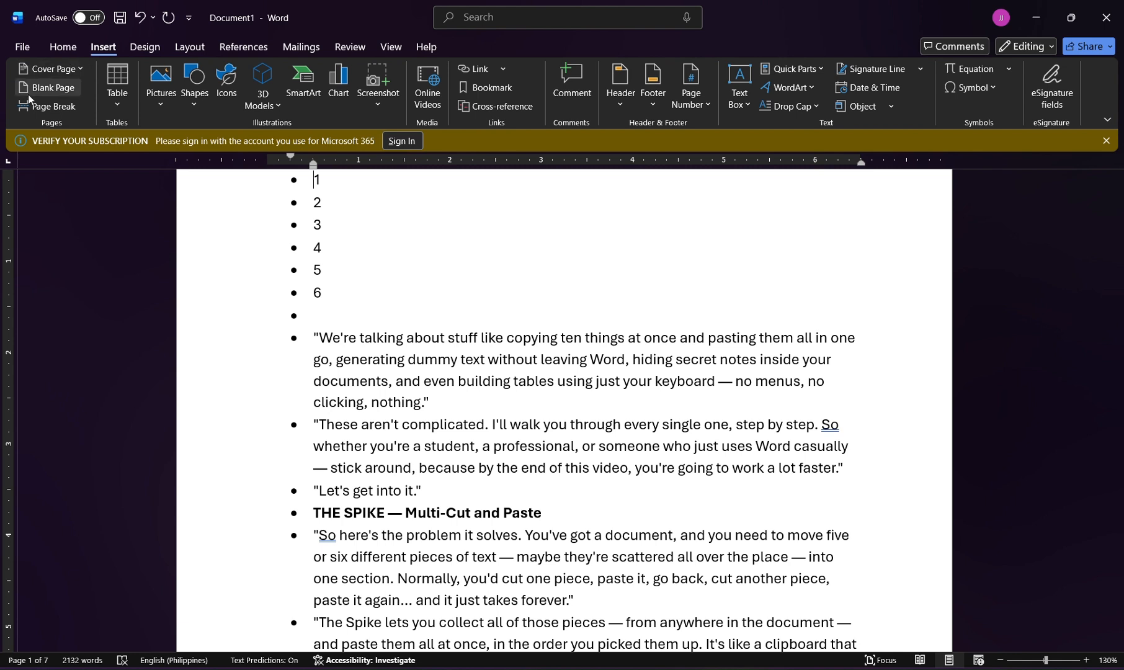
drag(312, 180, 335, 500)
key(Delete)
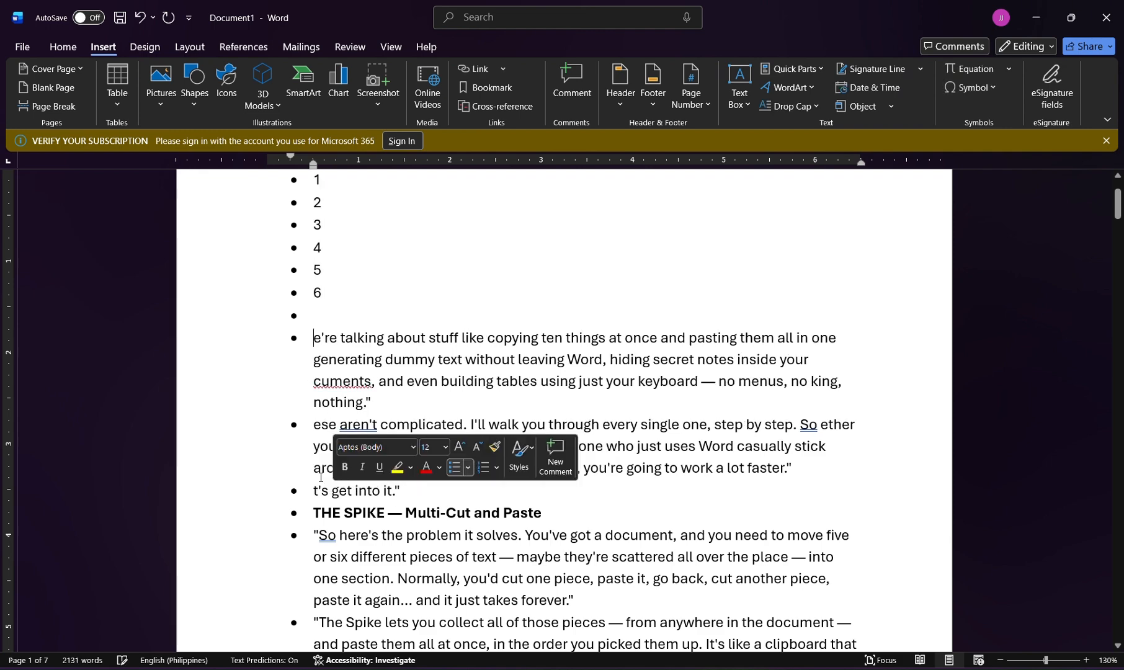
key(ctrl+z)
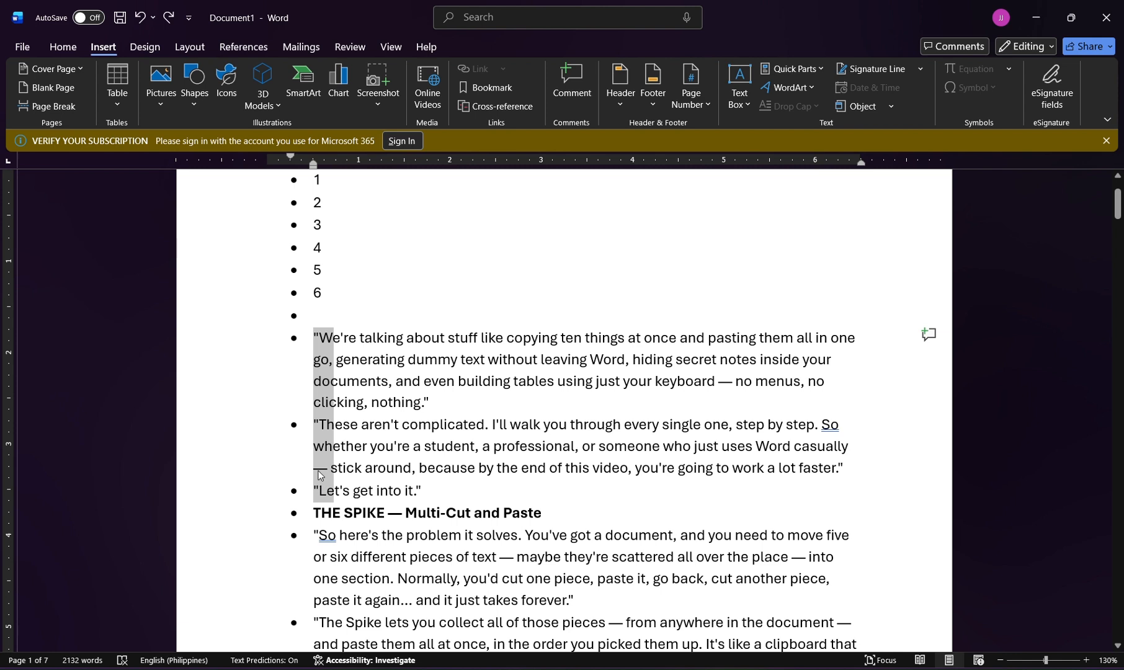
Select the numbers 1 to 6 as a vertical block and release the selection.
click(372, 293)
drag(329, 303, 277, 183)
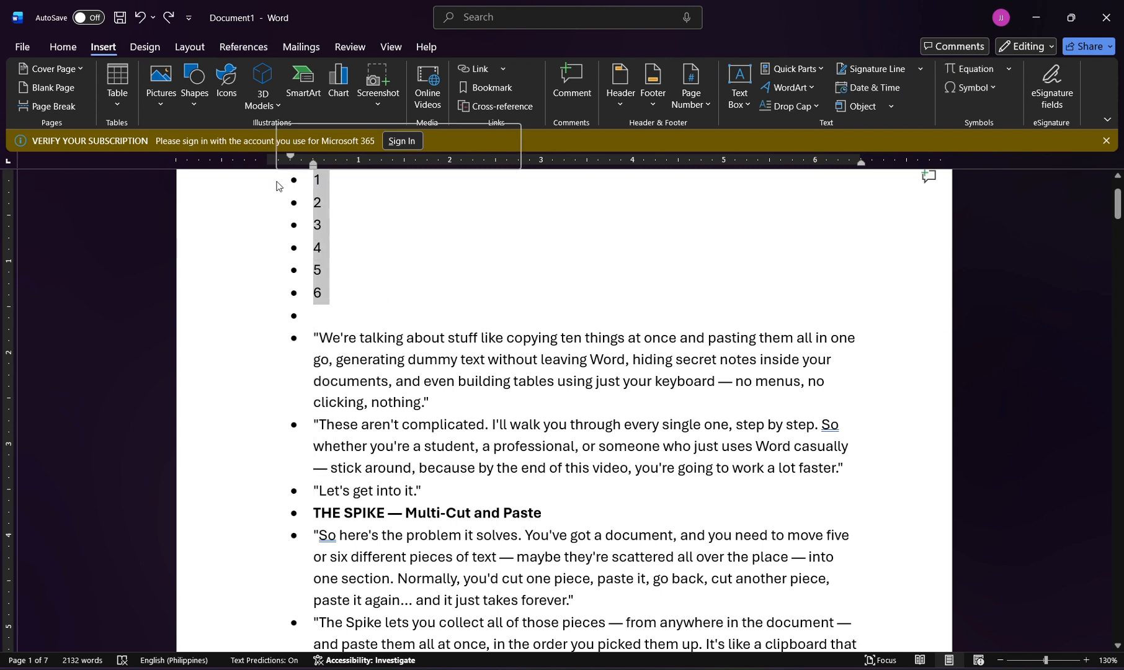
click(341, 298)
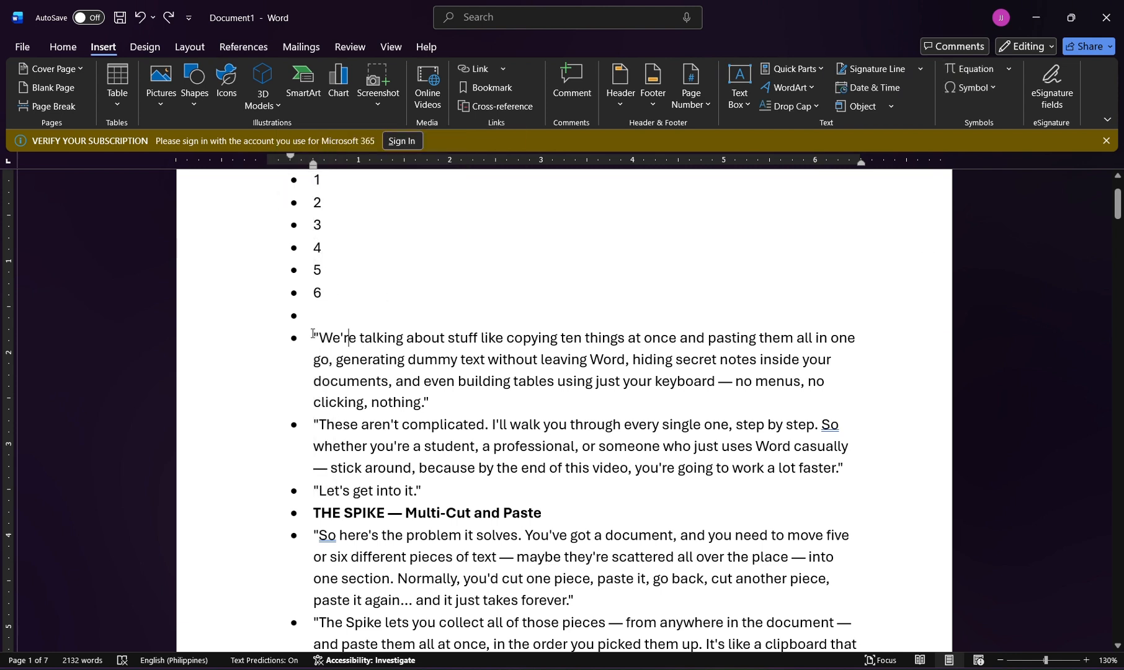
Cut the "We're talking about stuff" paragraph to the Spike, insert it after the 1 in the first bullet, and undo both actions.
drag(314, 337, 442, 409)
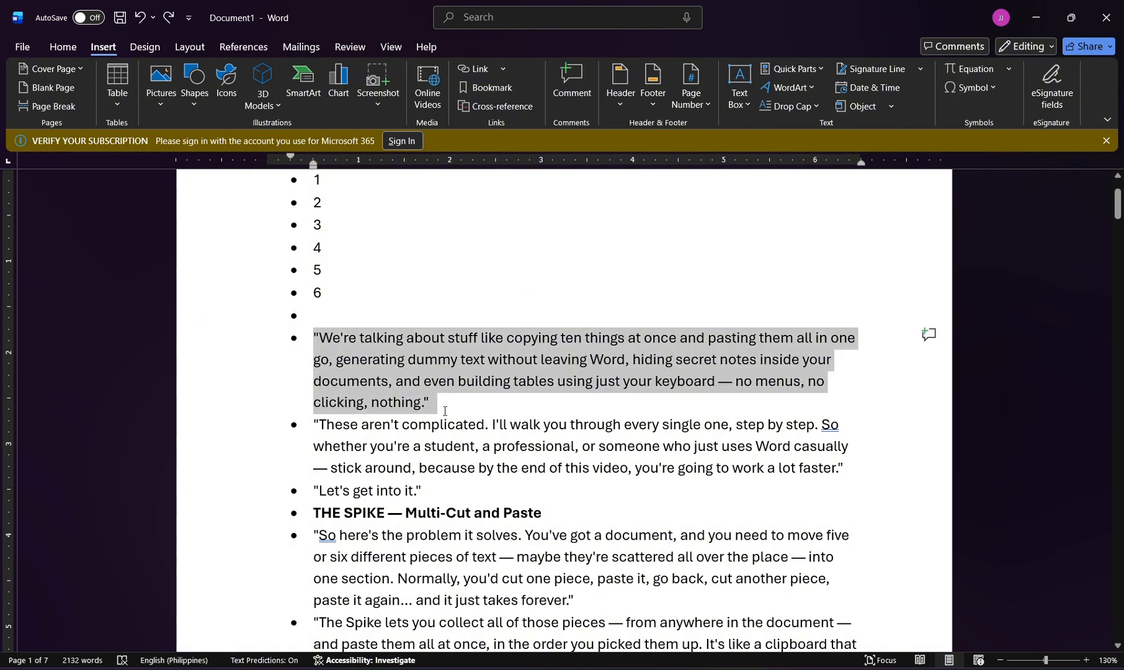
key(ctrl+F3)
click(368, 181)
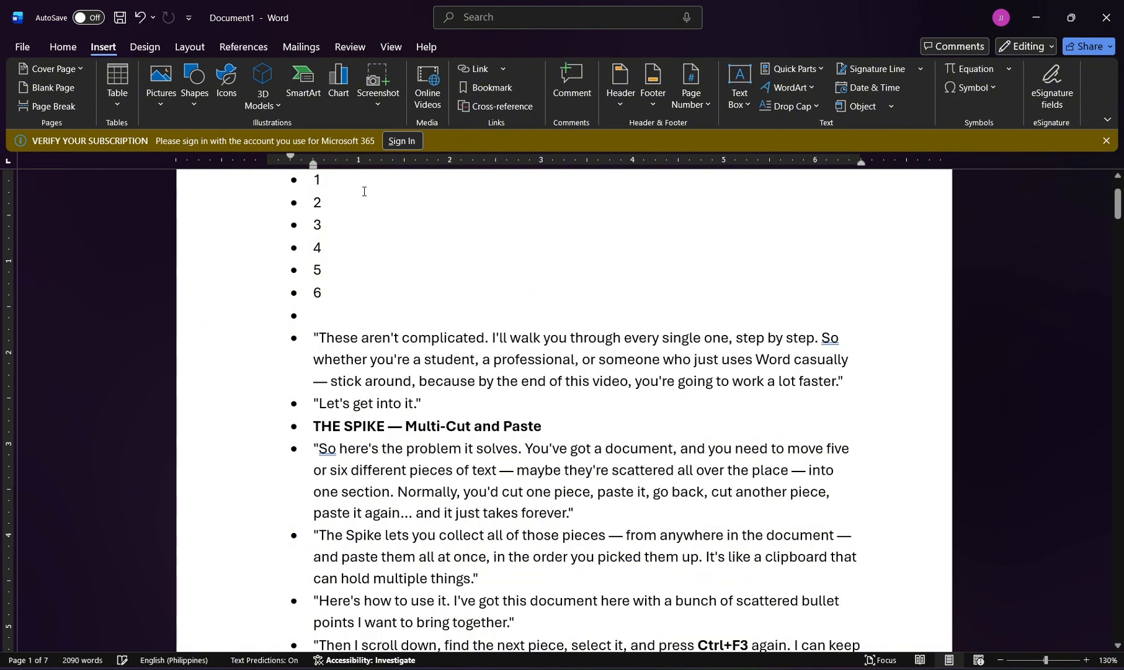
key(ctrl+shift+F3)
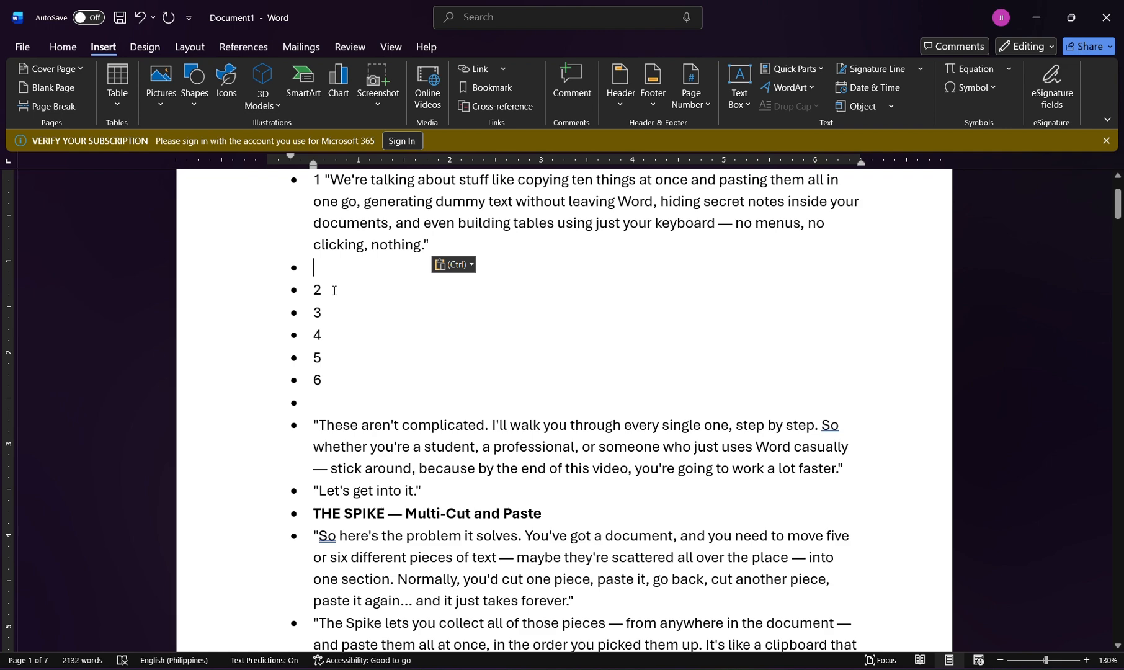
key(ctrl+z)
Undo the earlier entry of the numbered bullets until only one empty bullet is left above the "We're talking" paragraph.
key(ctrl+z)
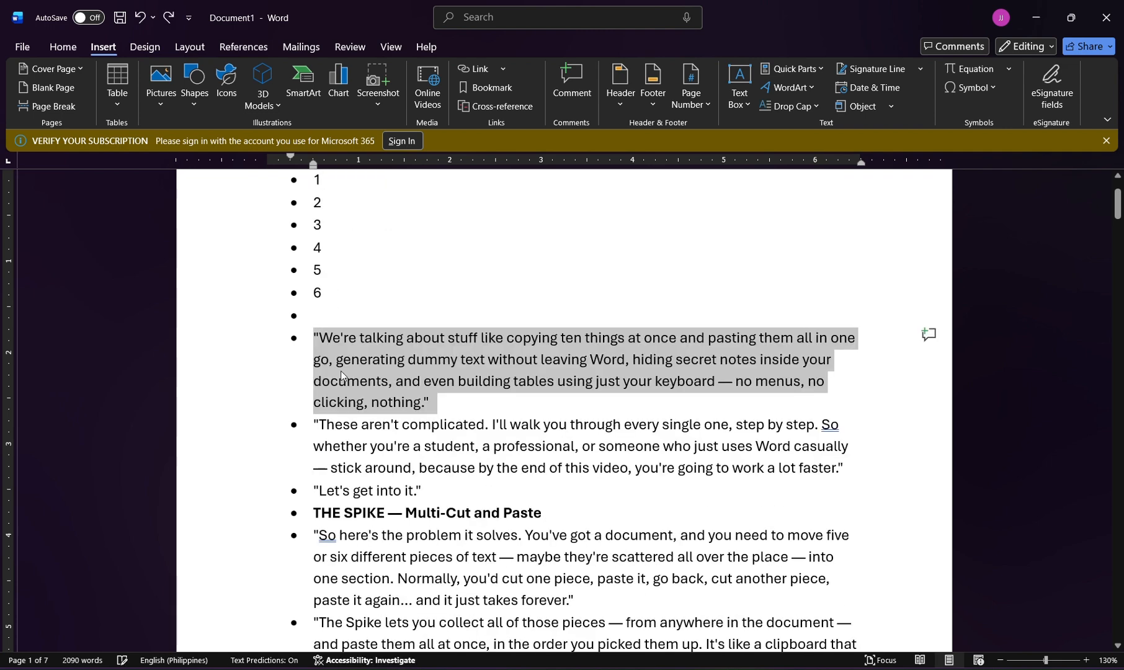
key(ctrl+z)
key(ctrl+z)
key(ctrl+z)
key(ctrl+z)
key(ctrl+z)
key(ctrl+z)
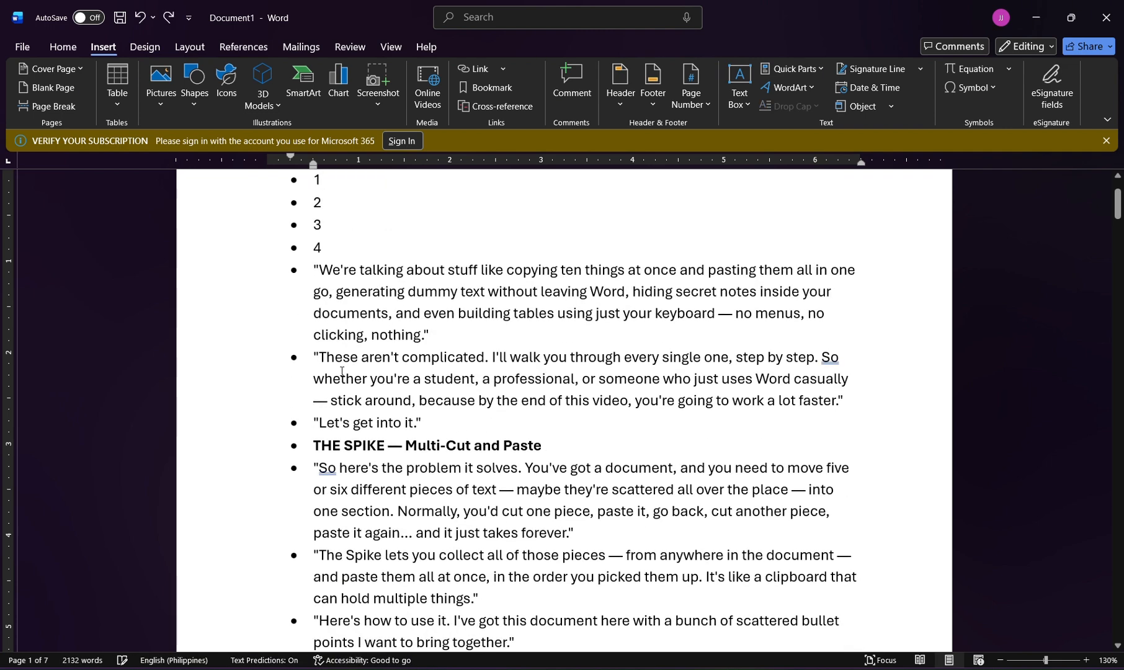
key(ctrl+z)
key(ctrl+z)
key(ctrl+z)
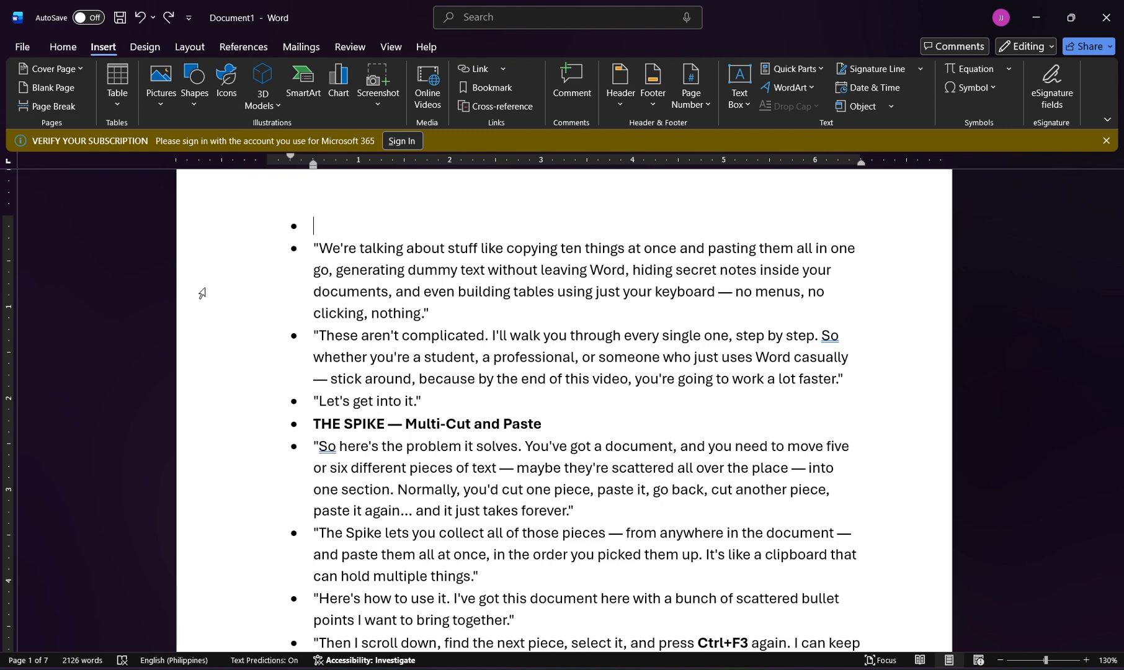
Create a new blank document, try the filler-text code "=lorem" in it, and undo the entry.
key(ctrl+n)
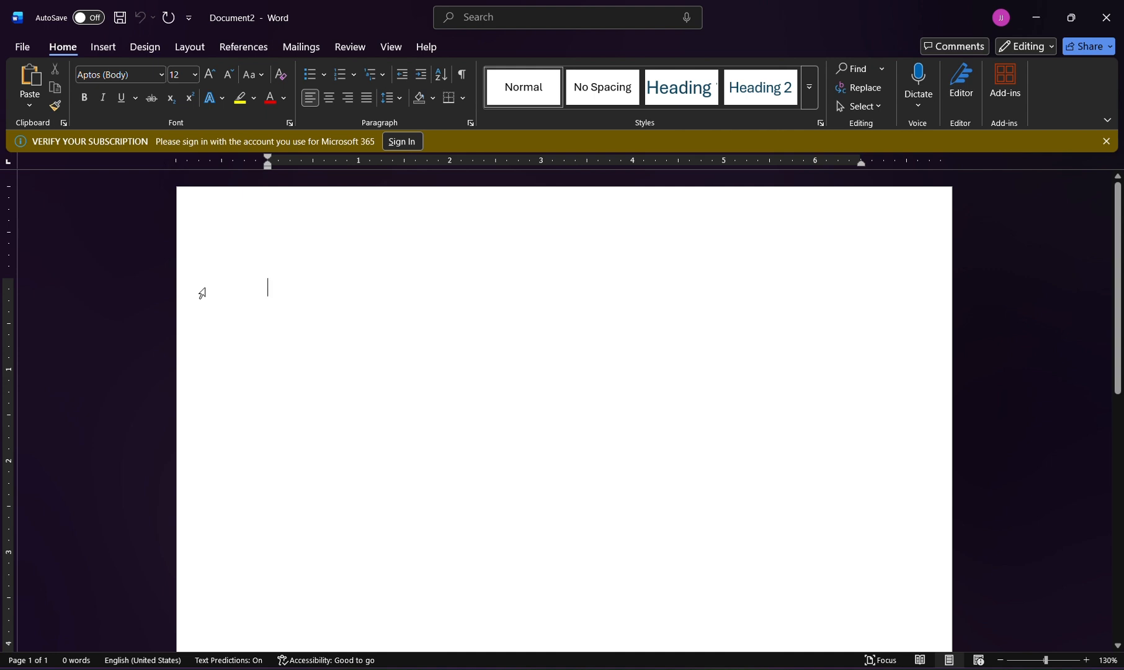
text(=lorem)
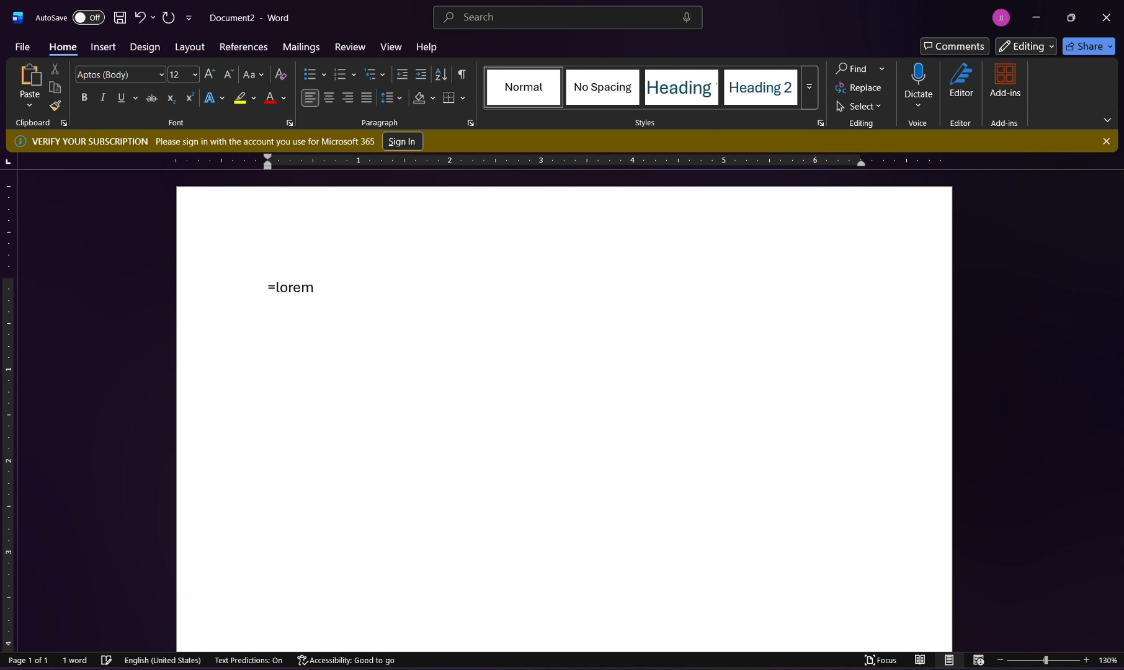
key(BackSpace)
key(BackSpace)
key(BackSpace)
key(BackSpace)
key(BackSpace)
key(BackSpace)
text(lorem)
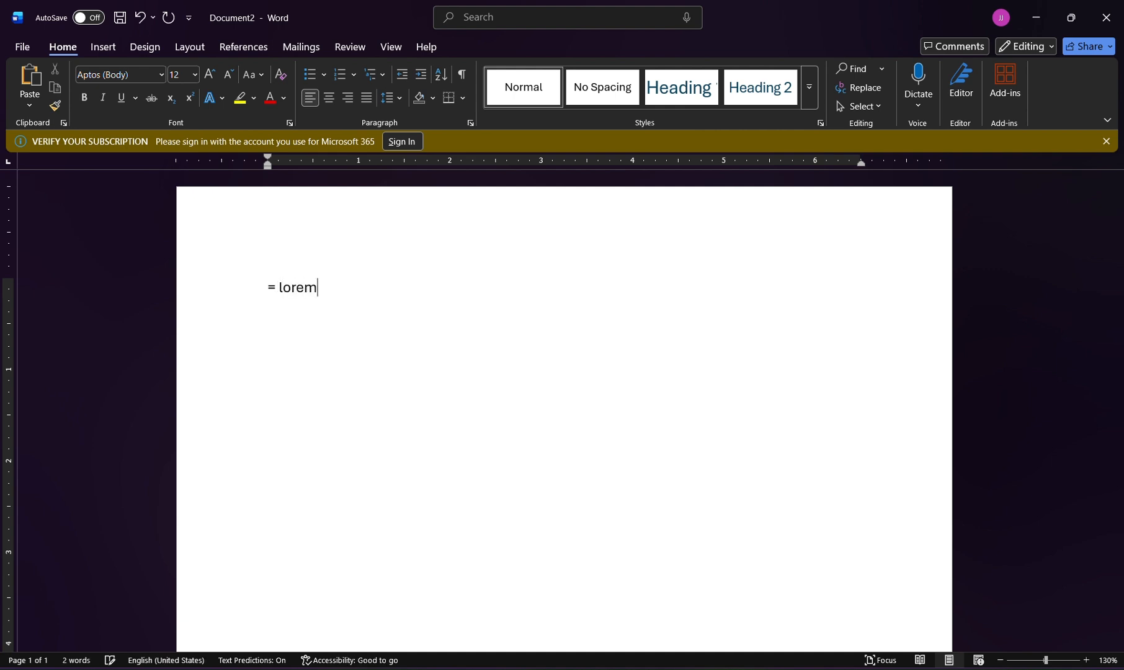
key(BackSpace)
key(BackSpace)
key(BackSpace)
key(BackSpace)
key(BackSpace)
key(BackSpace)
key(BackSpace)
text(=lorem)
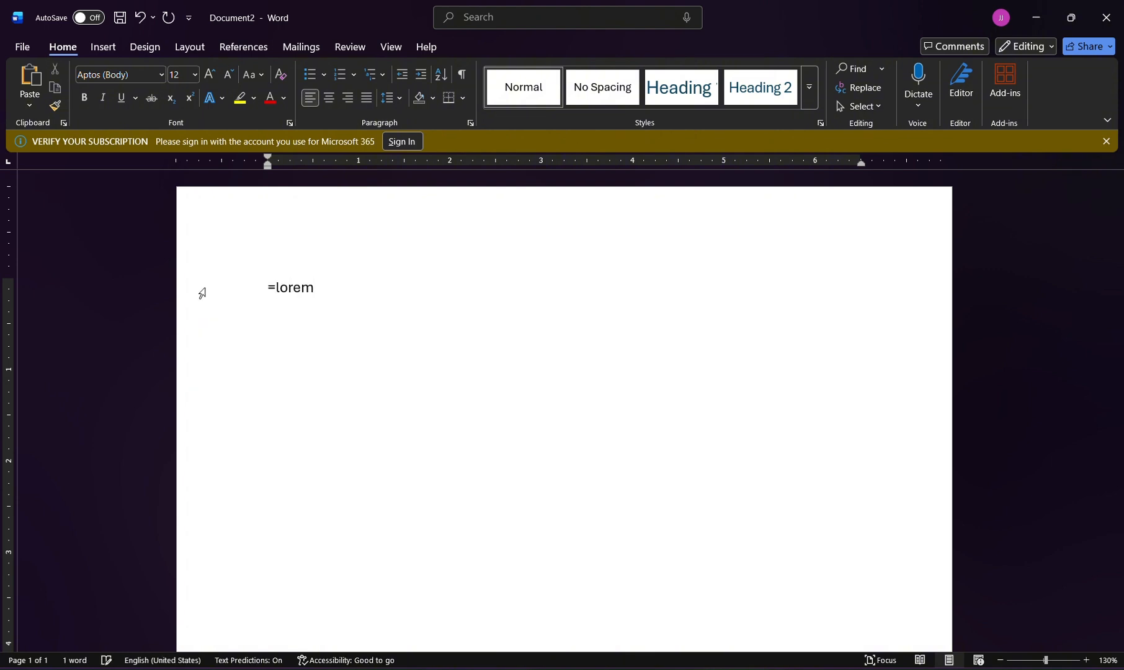
key(ctrl+z)
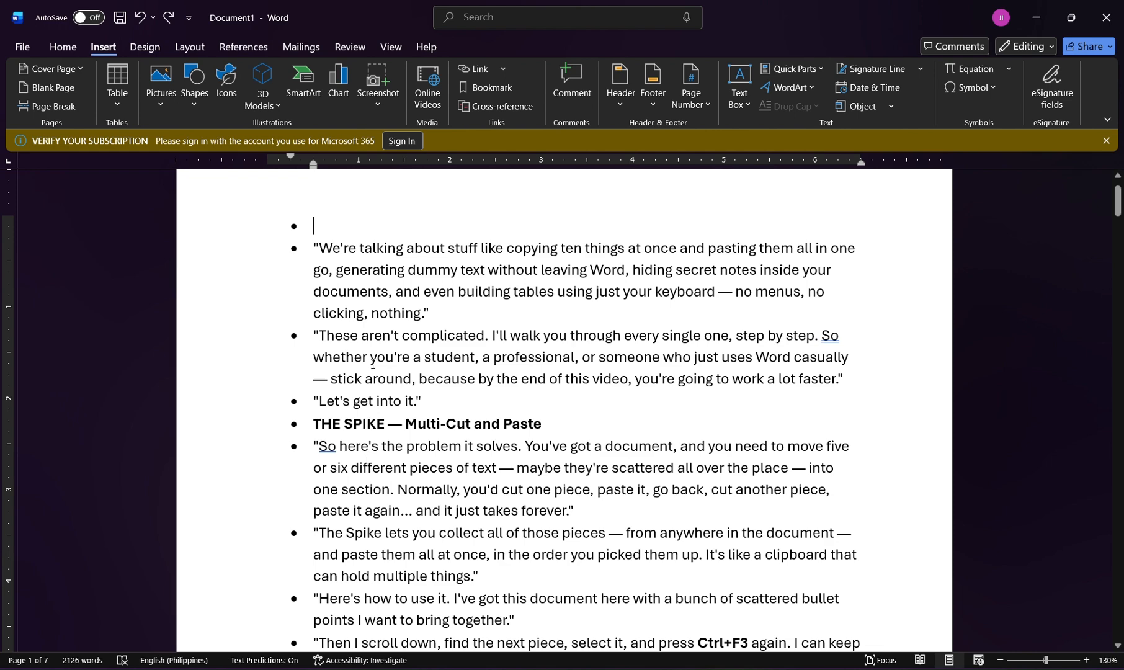
Try the filler-text code "=lorem" in the empty first bullet of the script document and erase the word after the equals sign.
text(=lorem)
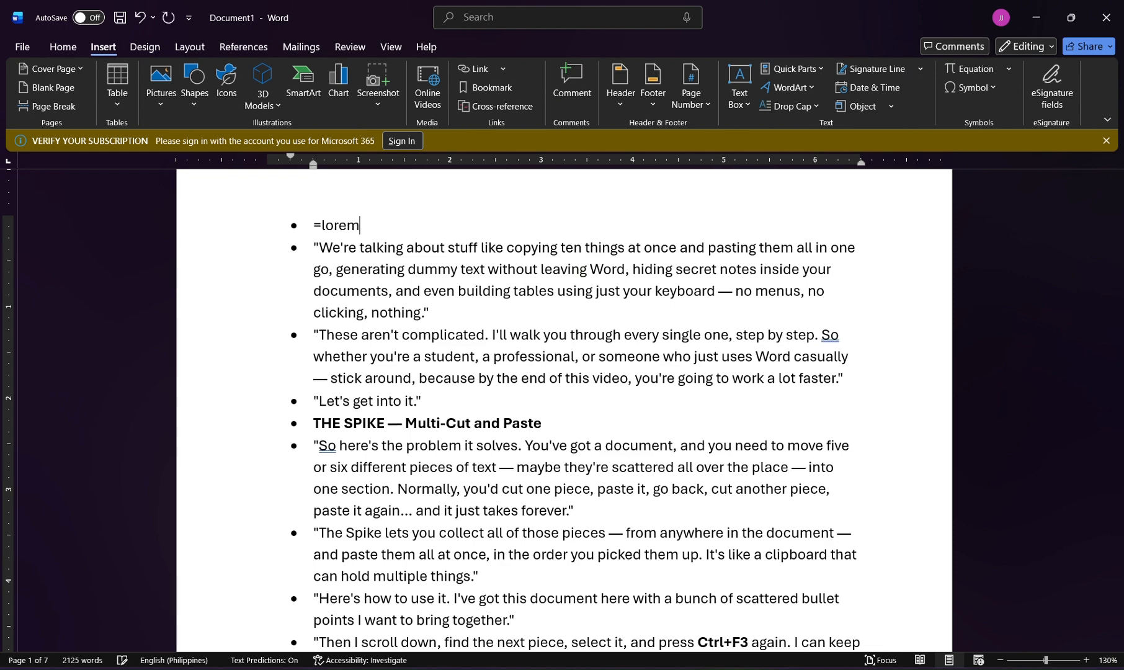
key(Return)
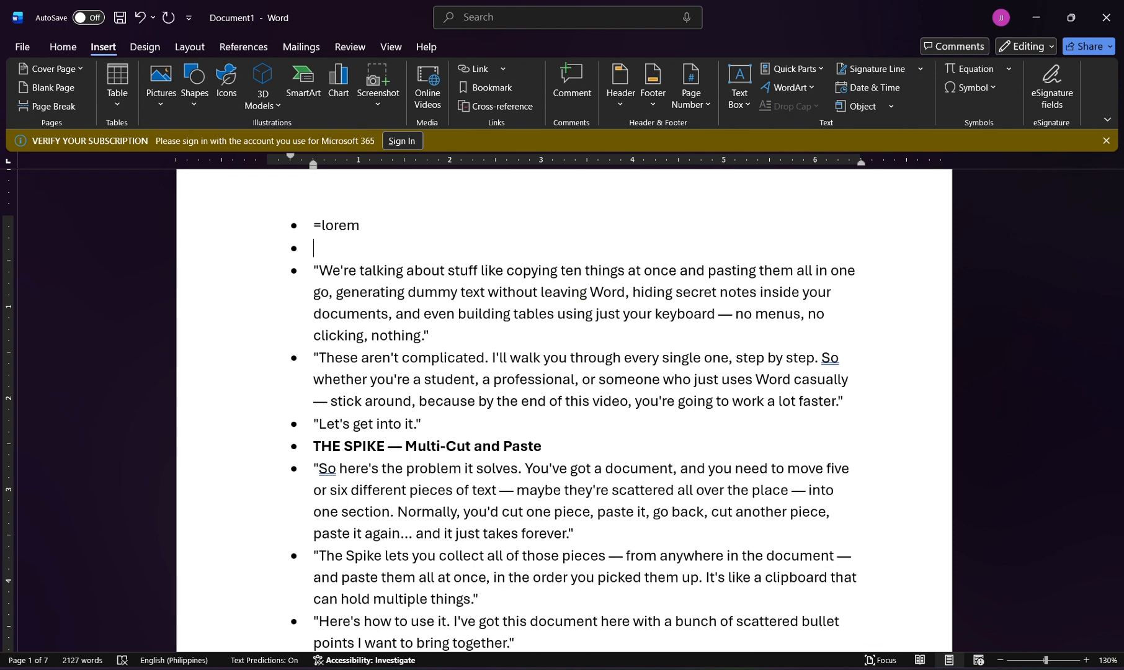
key(BackSpace)
key(BackSpace)
key(BackSpace)
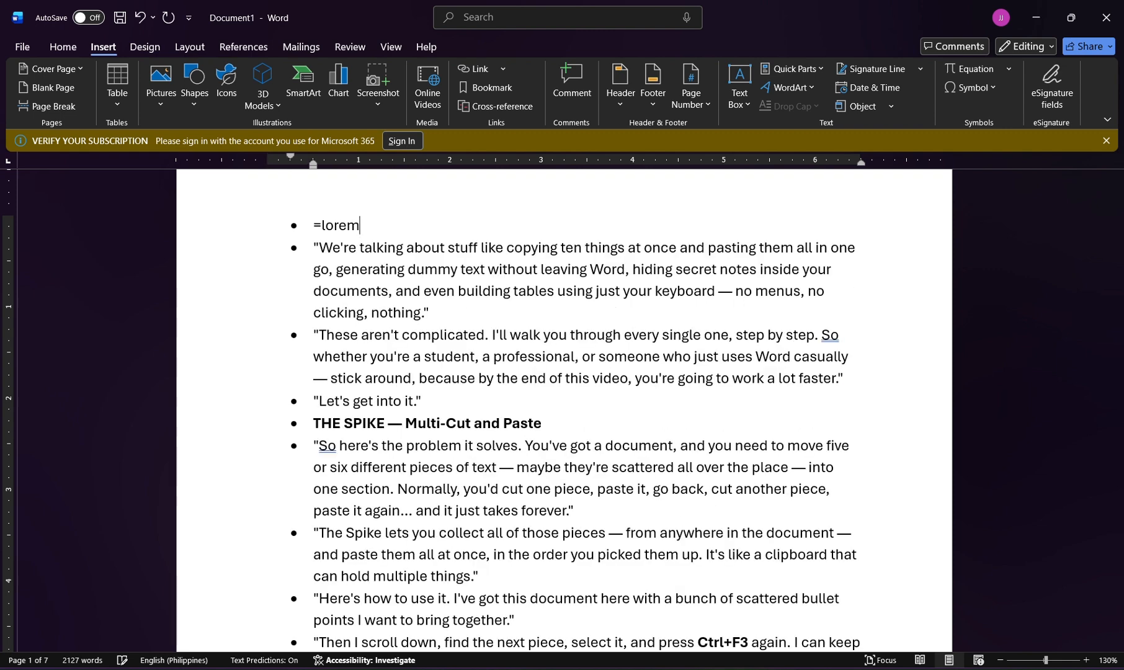
key(BackSpace)
key(BackSpace)
key(BackSpace)
key(BackSpace)
Try the filler-text code "=rand" in the script's first bullet and erase it.
text(rand)
key(Return)
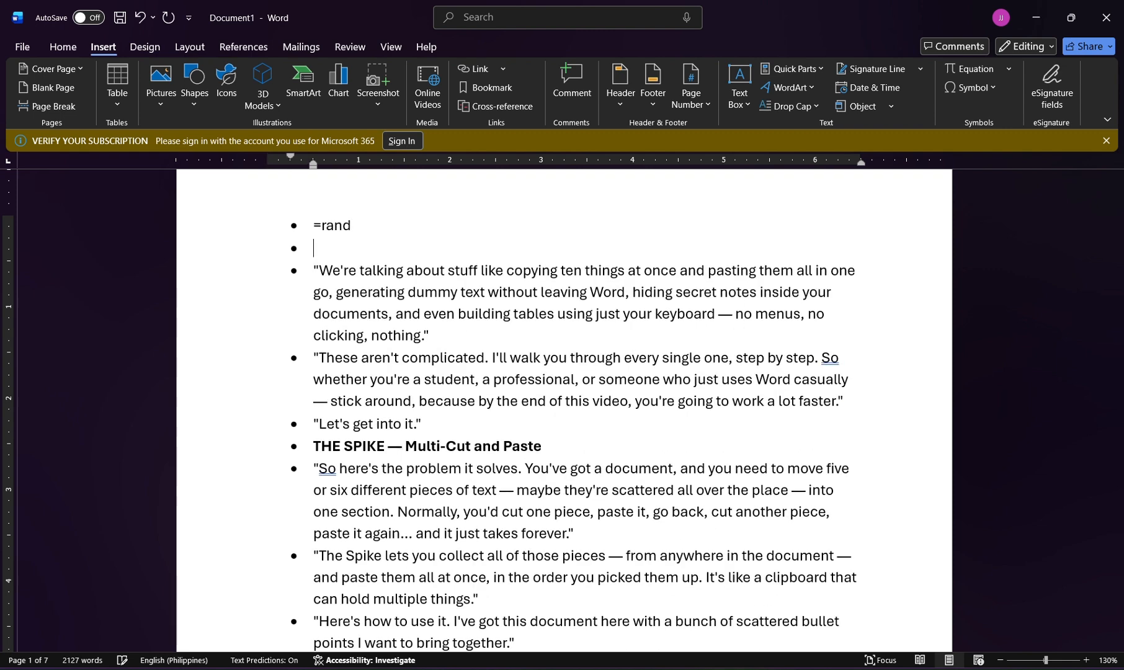
key(Return)
key(BackSpace)
key(BackSpace)
key(BackSpace)
key(BackSpace)
key(BackSpace)
key(BackSpace)
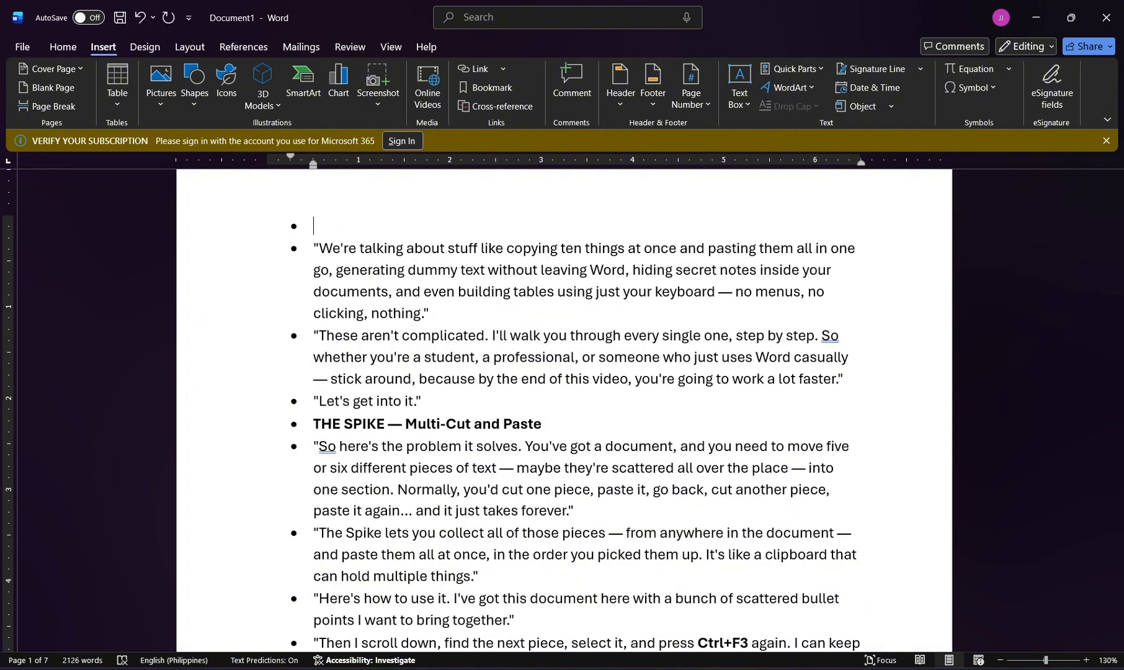
Try the filler-text code "=(rand)" in the empty first bullet.
text(=)
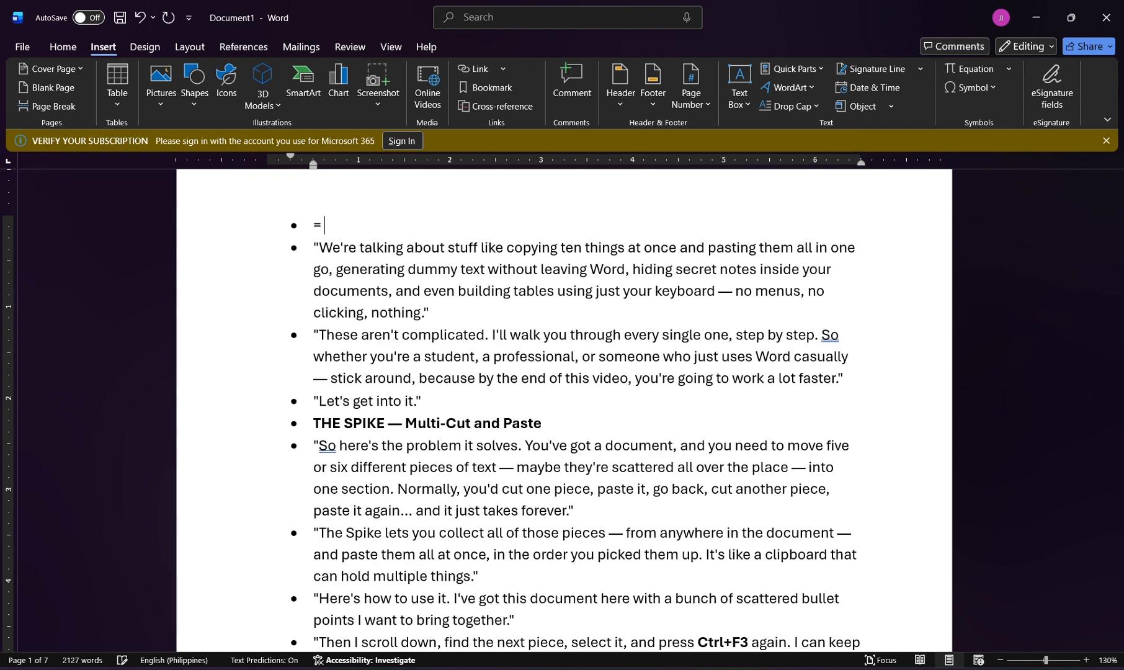
text((rand))
key(Return)
key(BackSpace)
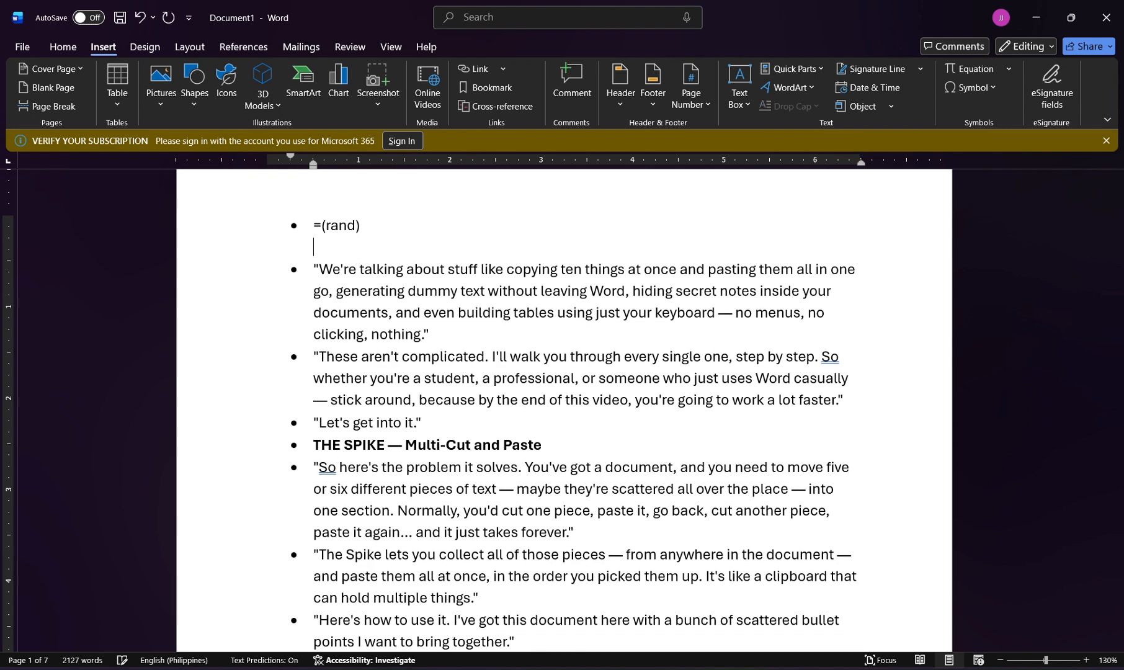
Erase the "=(rand)" entry and remove the empty bullet above the "We're talking" paragraph.
key(BackSpace)
key(BackSpace)
key(BackSpace)
key(BackSpace)
key(BackSpace)
key(BackSpace)
key(BackSpace)
key(BackSpace)
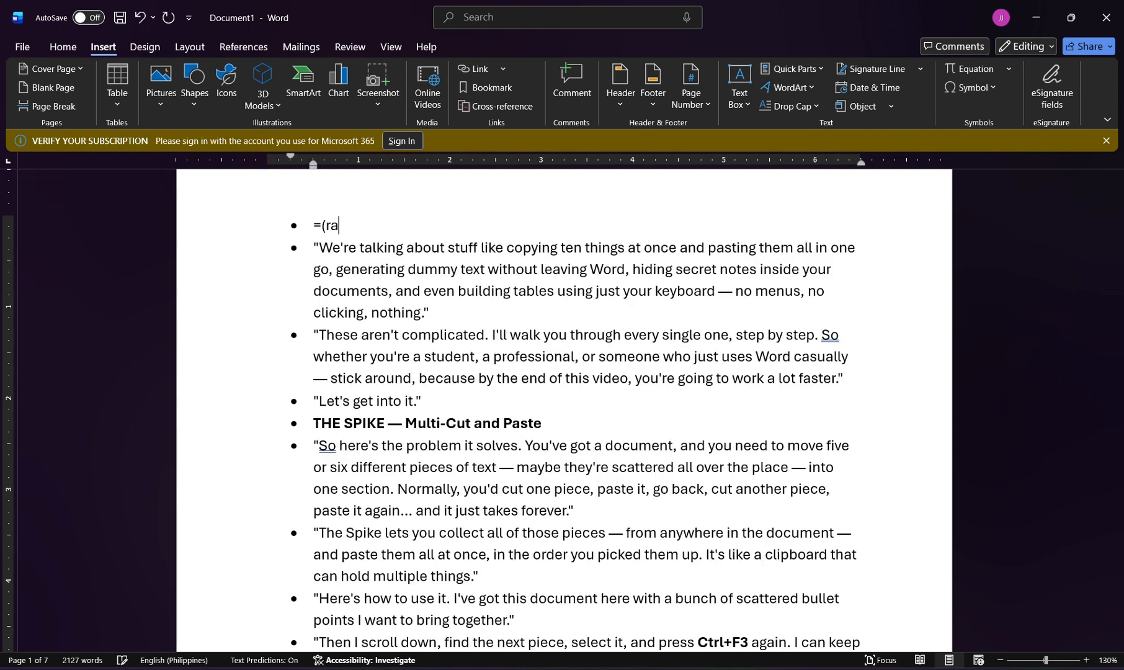
key(BackSpace)
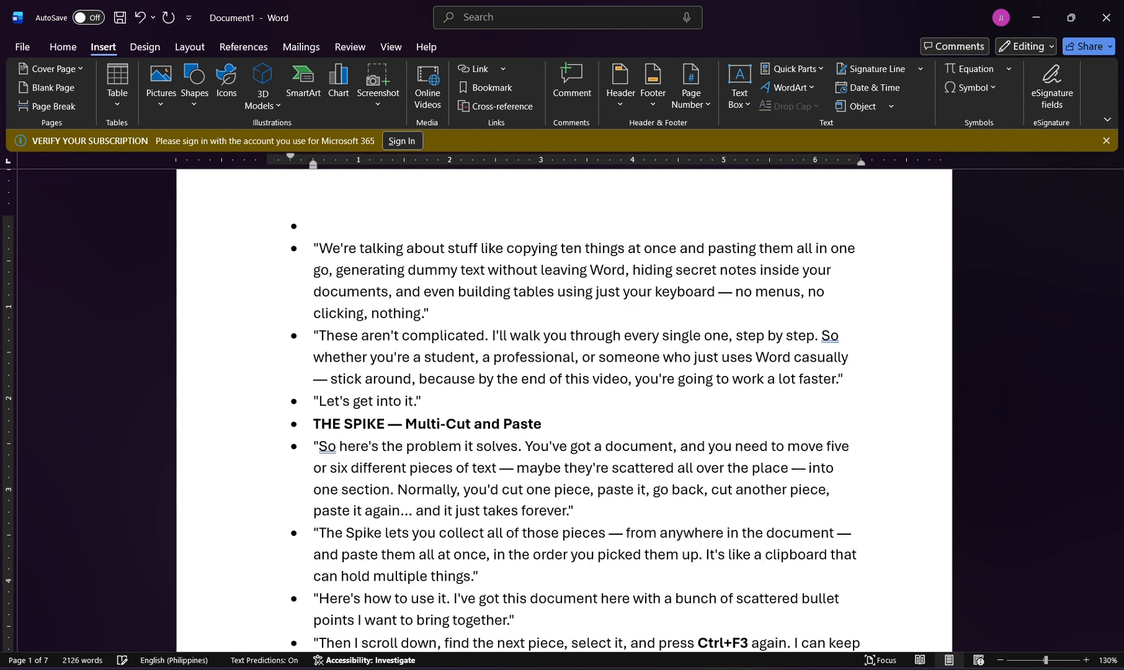
key(BackSpace)
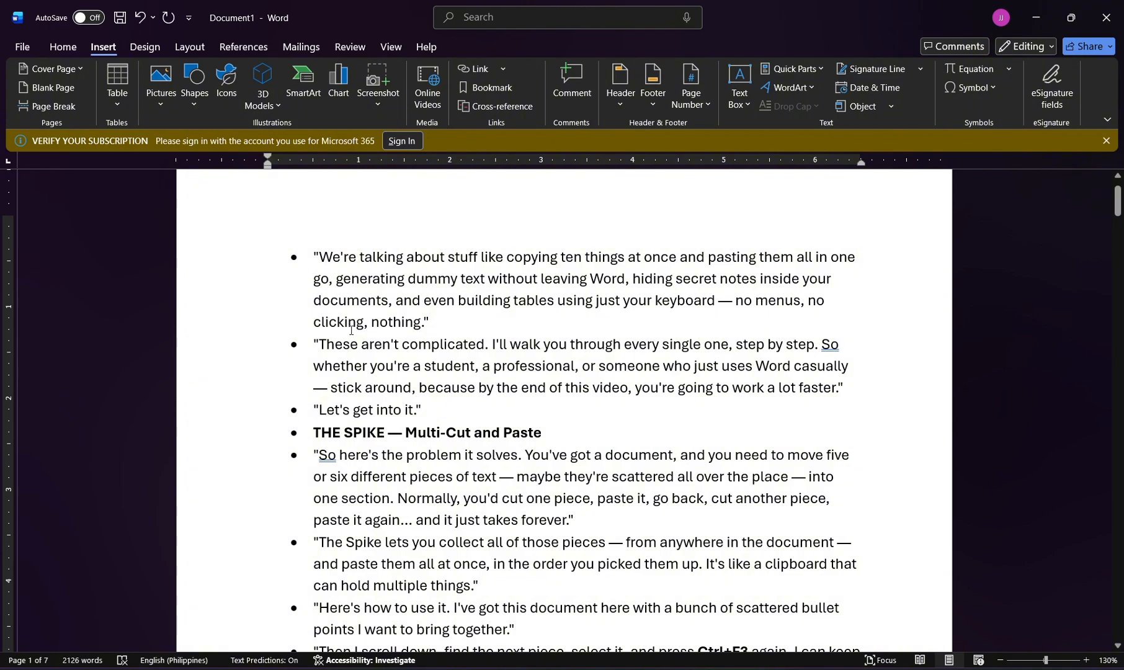
Try the filler-text code "=lorem()" in a new bullet below the "Open a blank document" bullet under BUILT-IN RANDOM TEXT GENERATOR.
scroll(352, 330, down, 8)
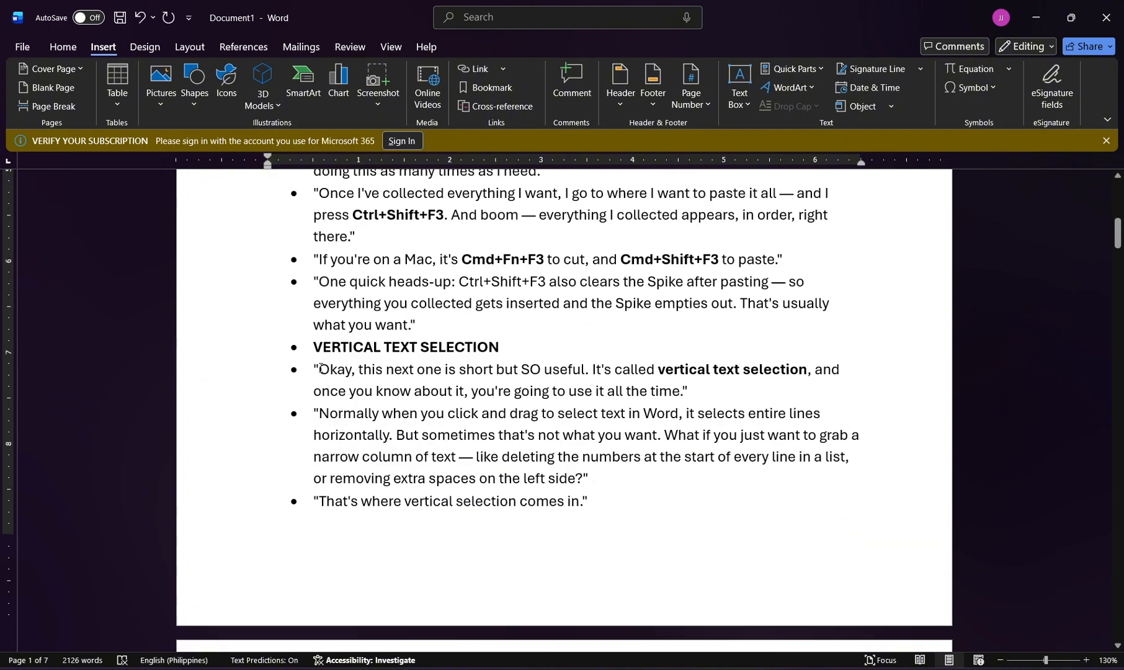
scroll(320, 372, down, 10)
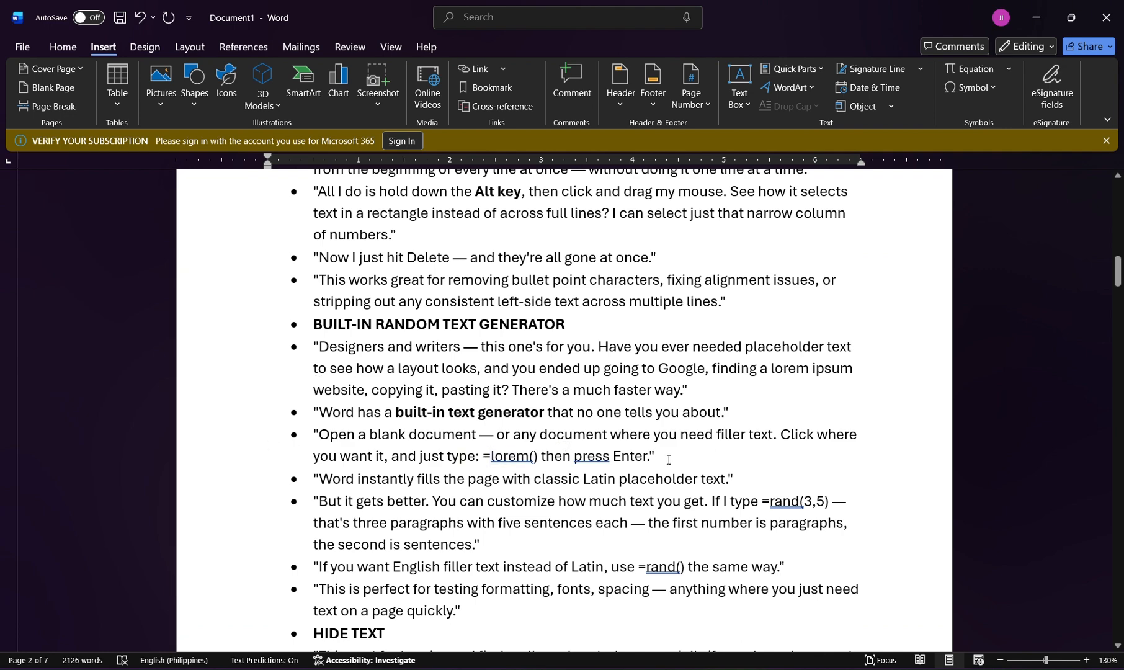
click(538, 459)
key(End)
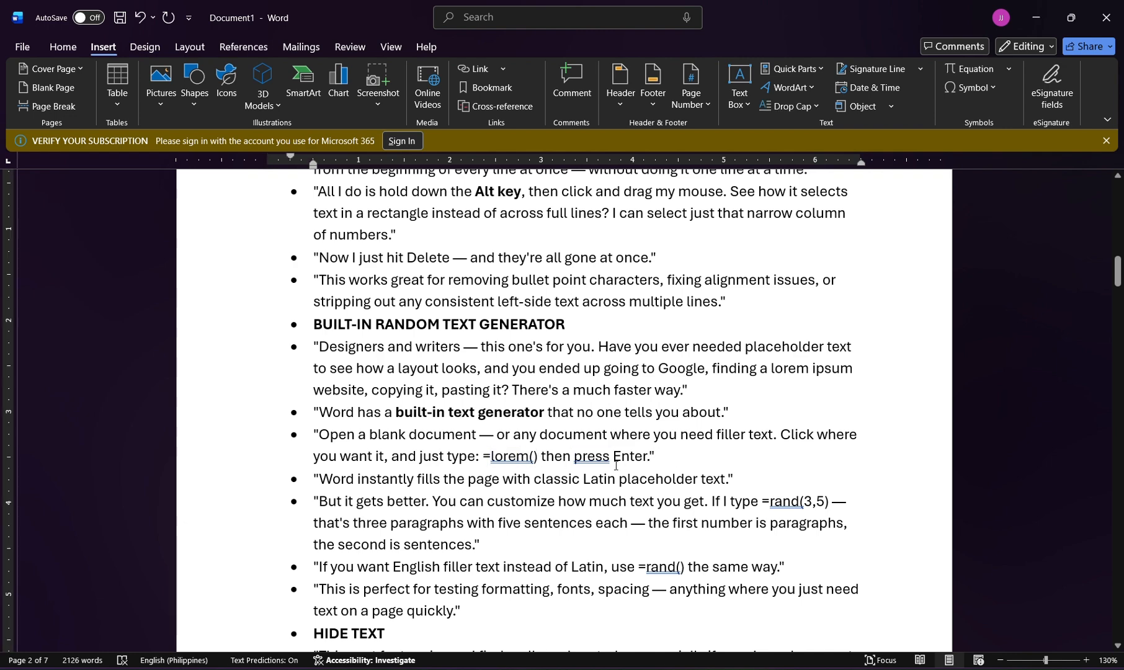
key(Return)
text(=lorem)
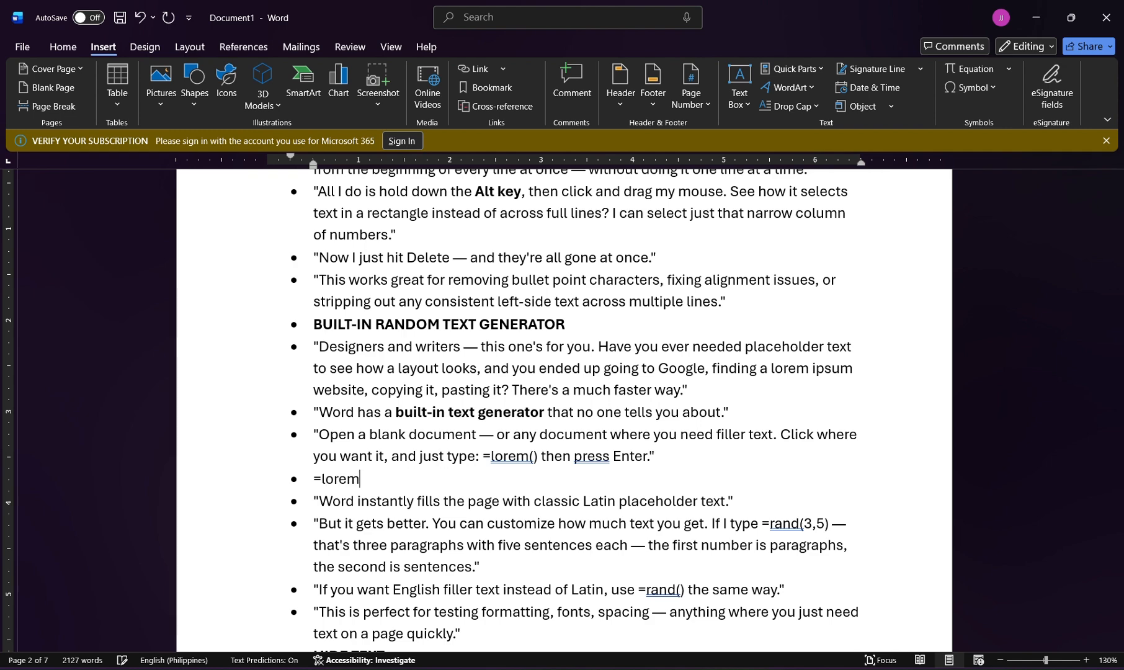
text(())
key(Return)
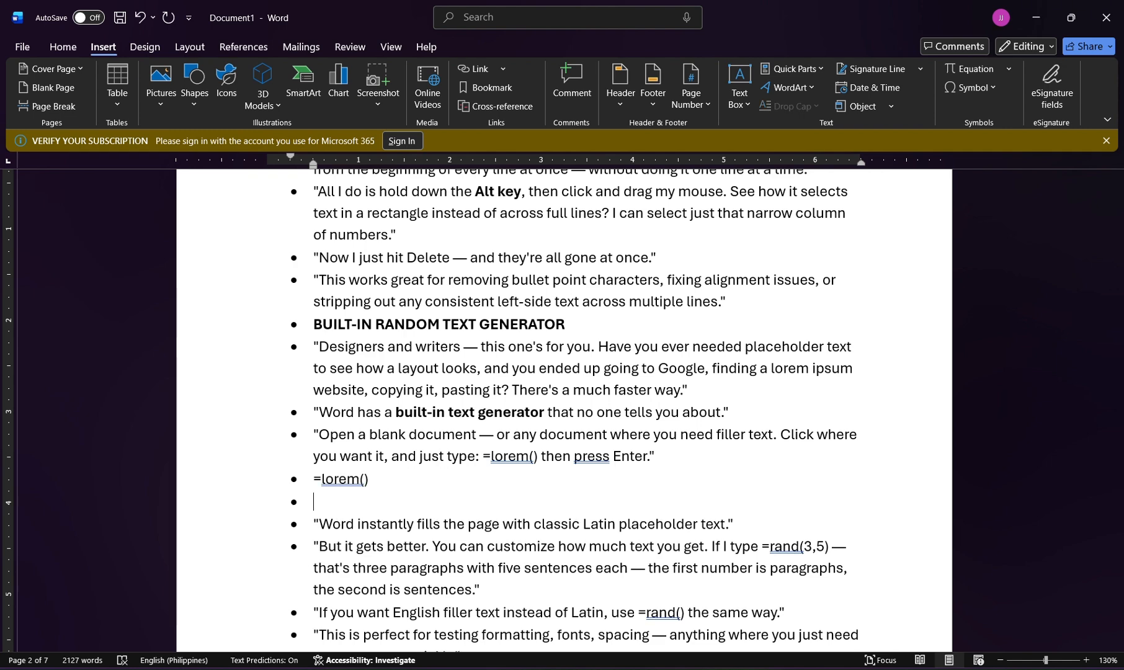
Apply the grammar suggestion "lorem (" to the filler-text code, try it again, and remove the added test bullets.
click(352, 489)
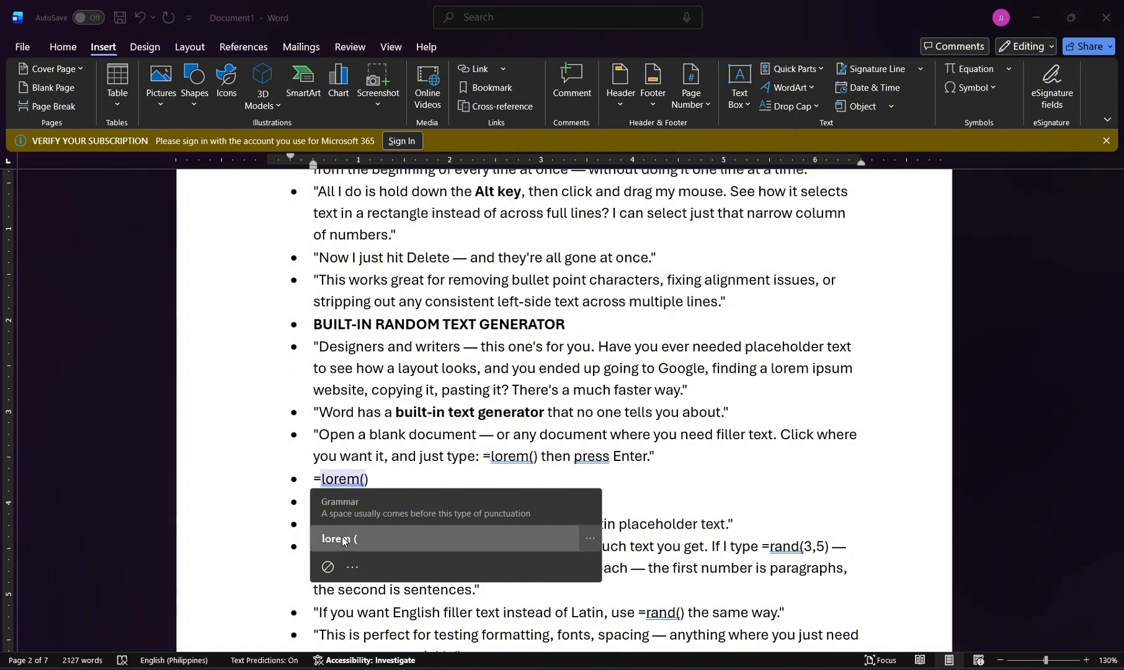
click(342, 538)
key(Return)
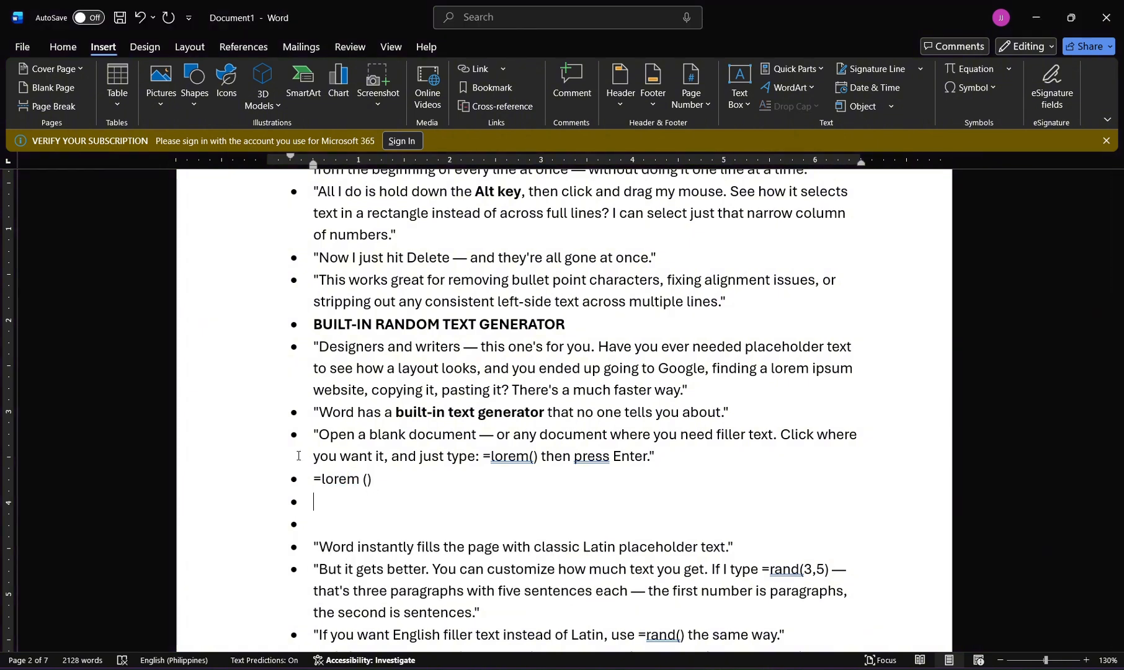
key(BackSpace)
key(BackSpace)
key(BackSpace)
key(BackSpace)
key(BackSpace)
key(BackSpace)
key(BackSpace)
key(BackSpace)
key(BackSpace)
key(BackSpace)
key(BackSpace)
key(BackSpace)
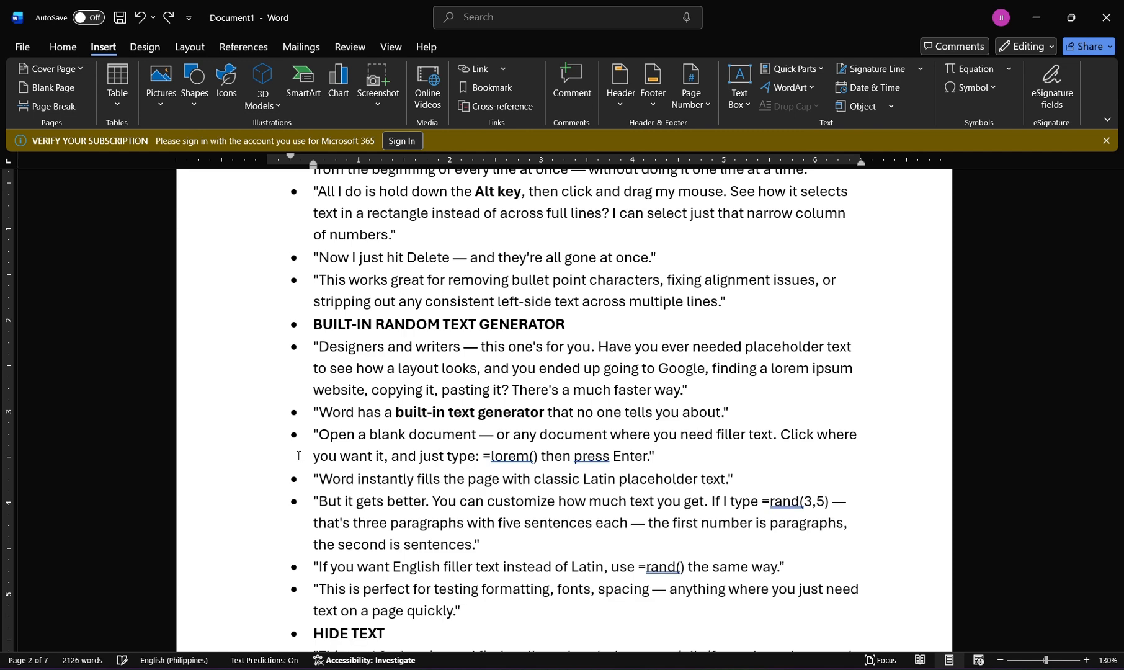
Apply the Hidden font effect to the "Here's how to do it" bullet under HIDE TEXT and show the formatting marks.
scroll(290, 430, down, 3)
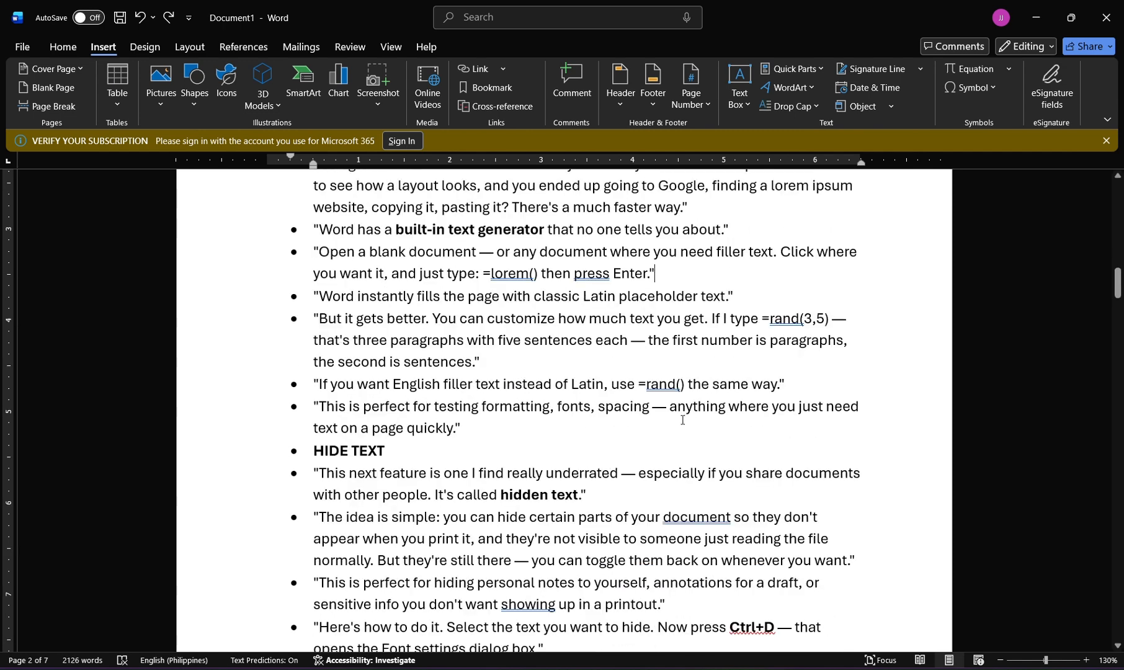
scroll(683, 420, down, 3)
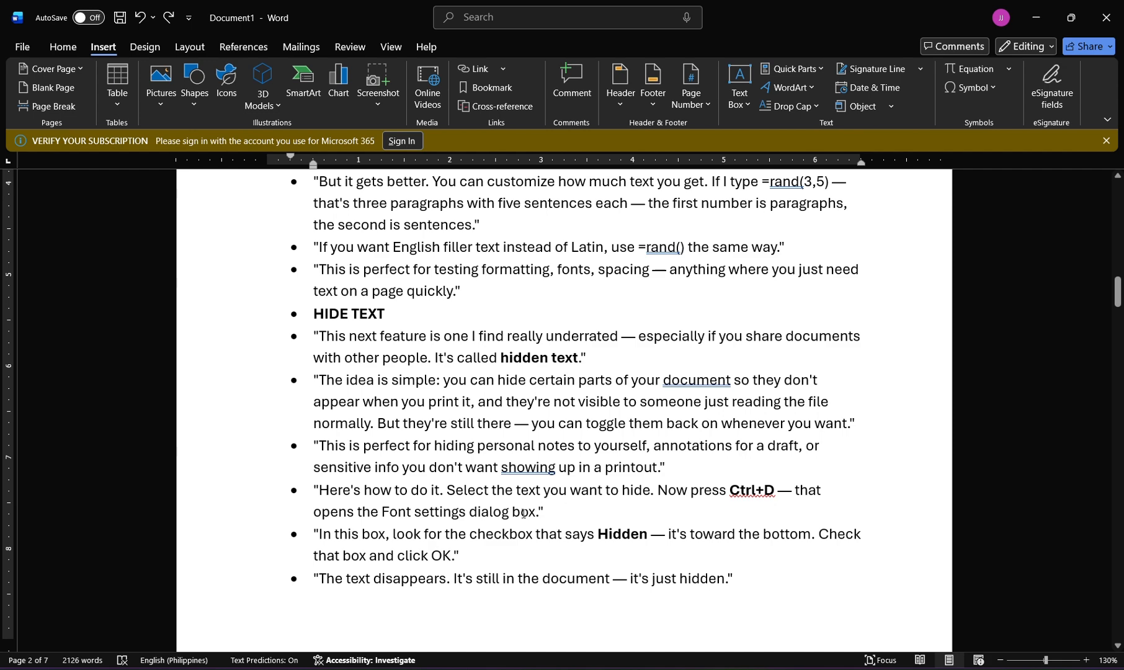
drag(544, 514, 312, 487)
key(ctrl+d)
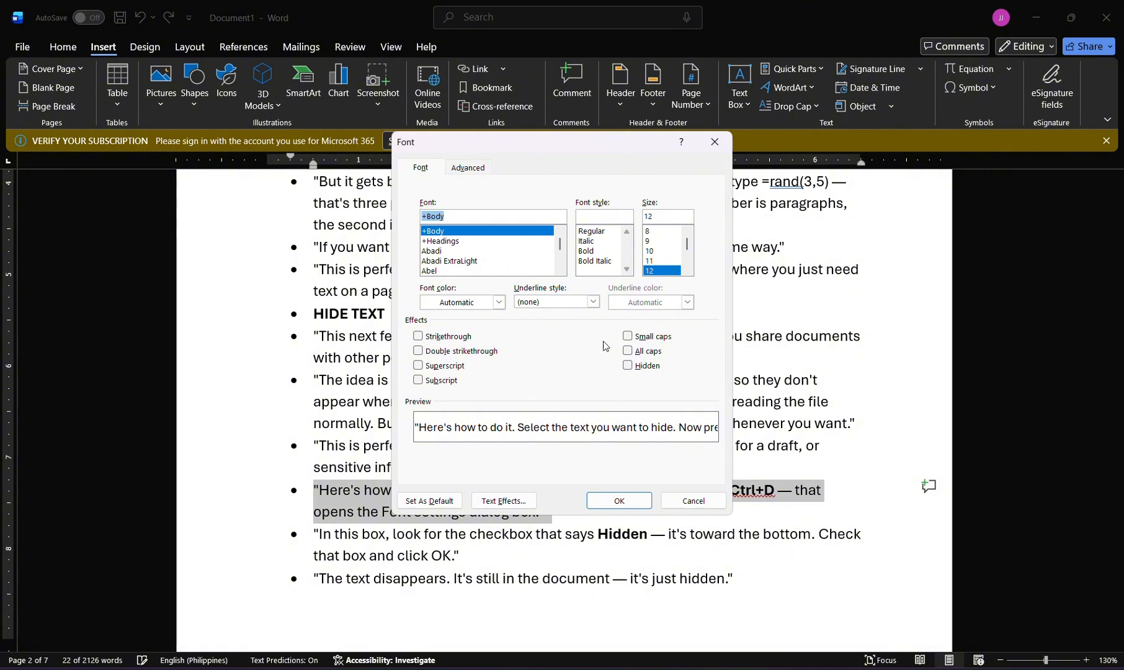
click(629, 366)
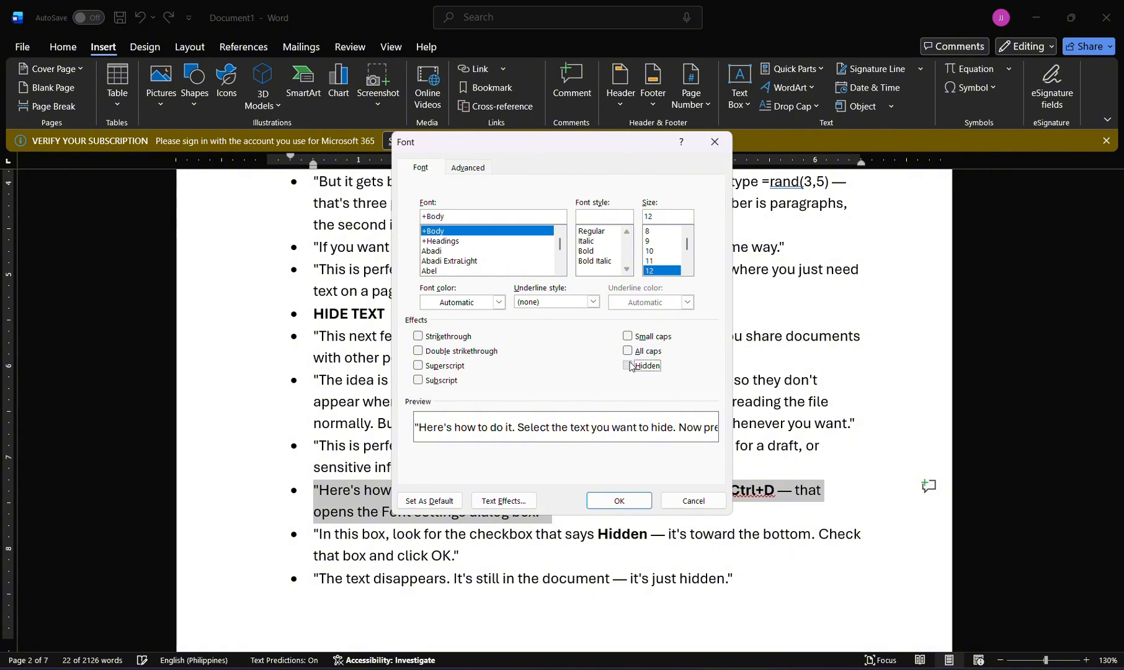
click(619, 501)
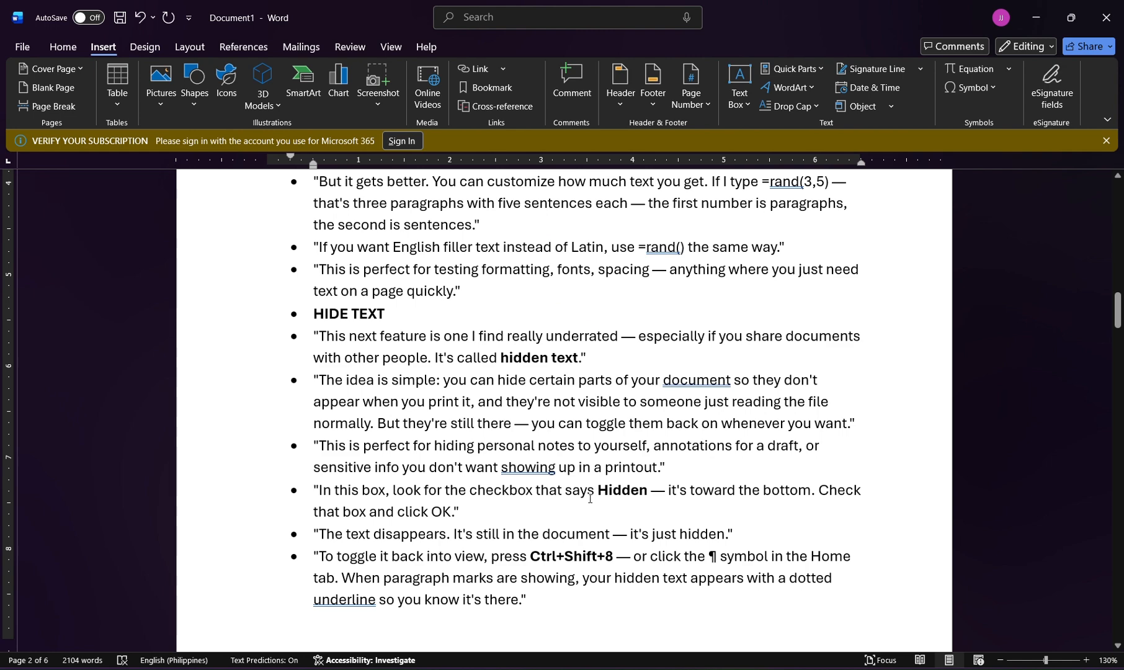
key(ctrl+shift+8)
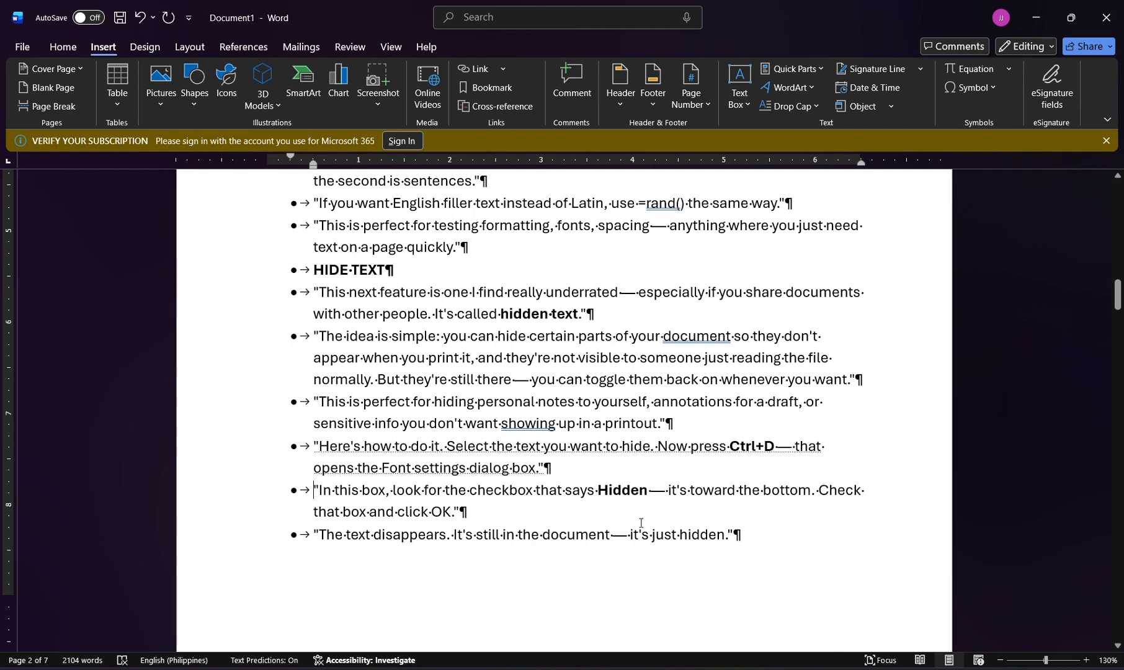
scroll(641, 523, down, 1)
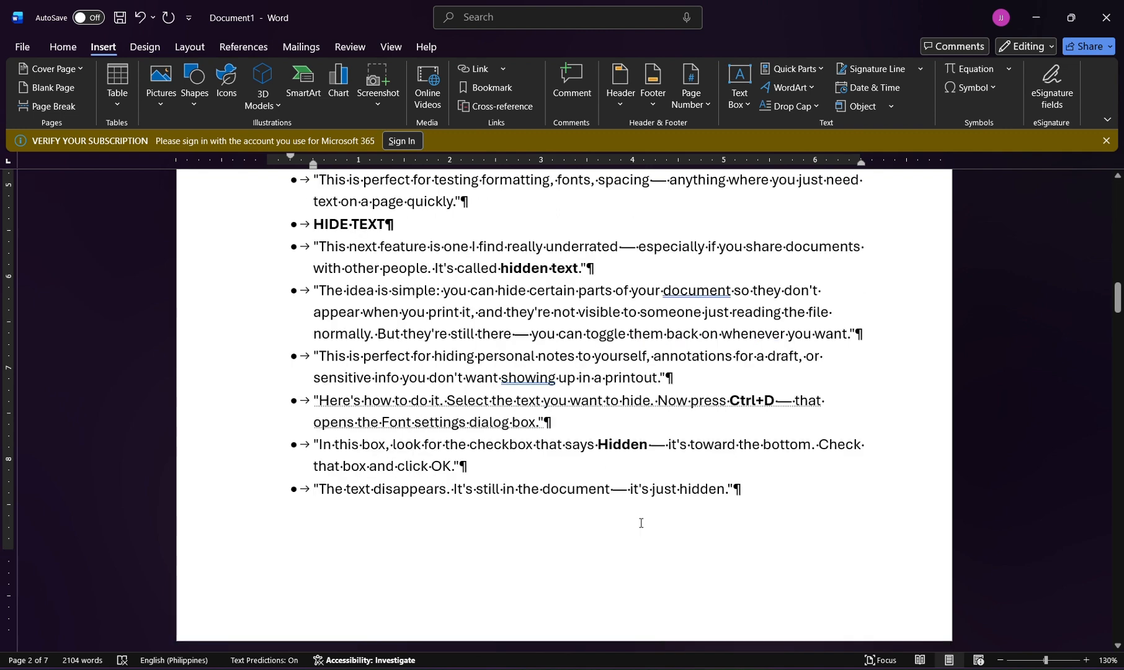
Undo the Hidden effect on the "Here's how to do it" bullet and the test edits made before it.
key(ctrl+z)
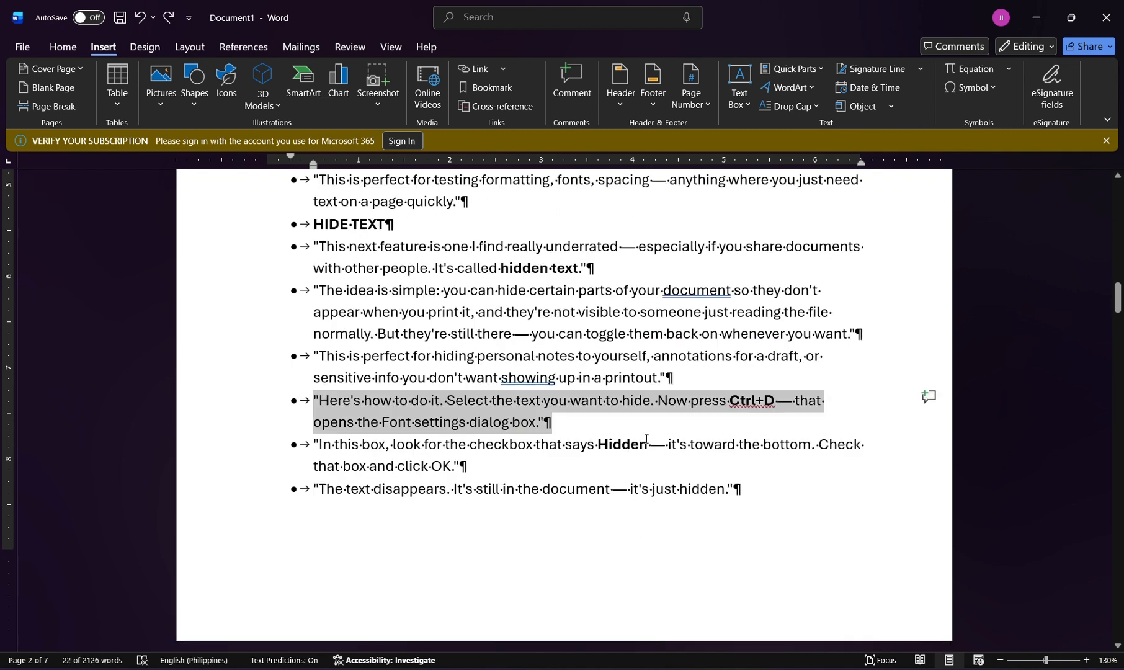
key(ctrl+z)
key(ctrl+z)
key(ctrl+z)
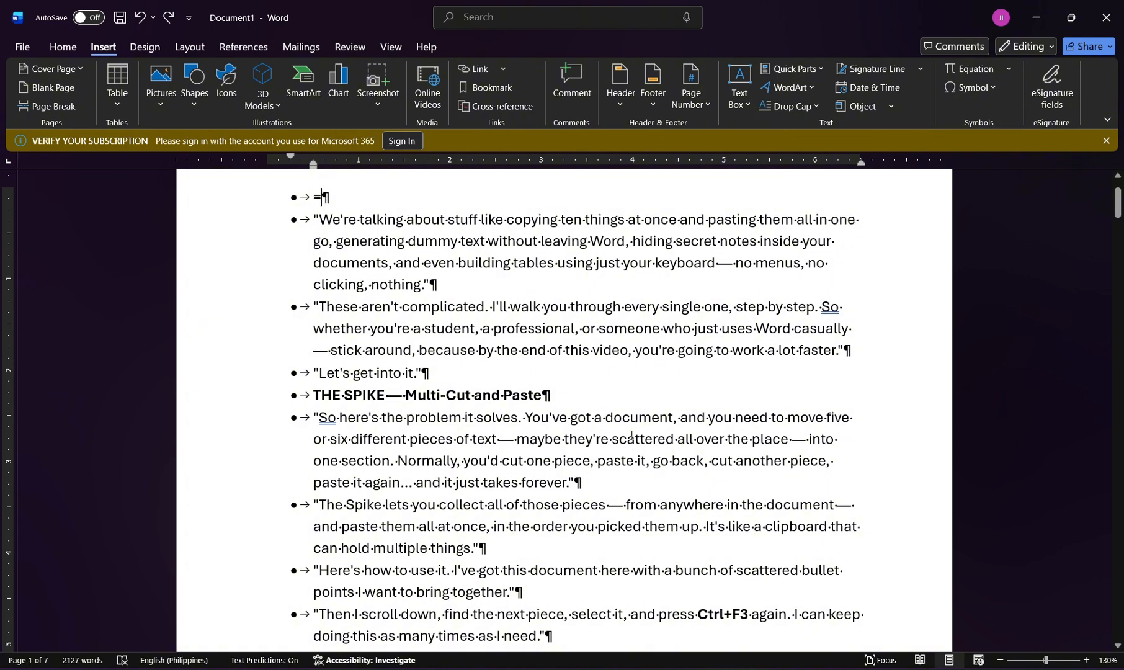
Turn off the formatting marks and remove the extra first bullet above the "We're talking" paragraph.
key(ctrl+shift+8)
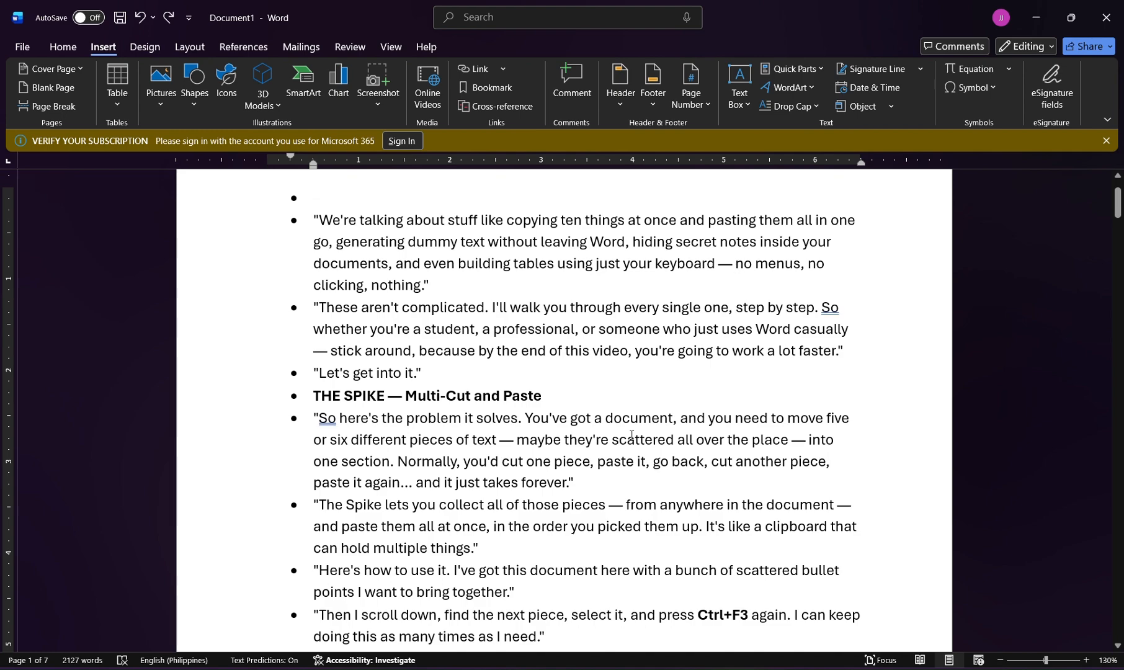
key(BackSpace)
Start the Compare command for two versions of a document, as described under the script's DOCUMENT COMPARISON heading.
scroll(640, 427, down, 8)
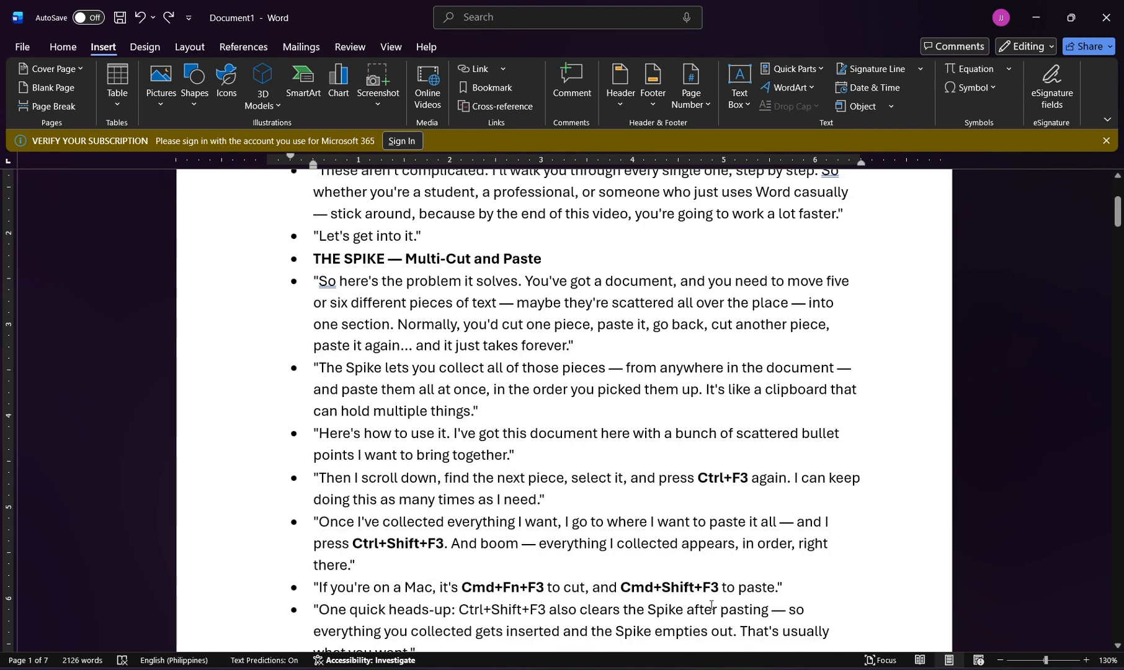
scroll(712, 605, down, 6)
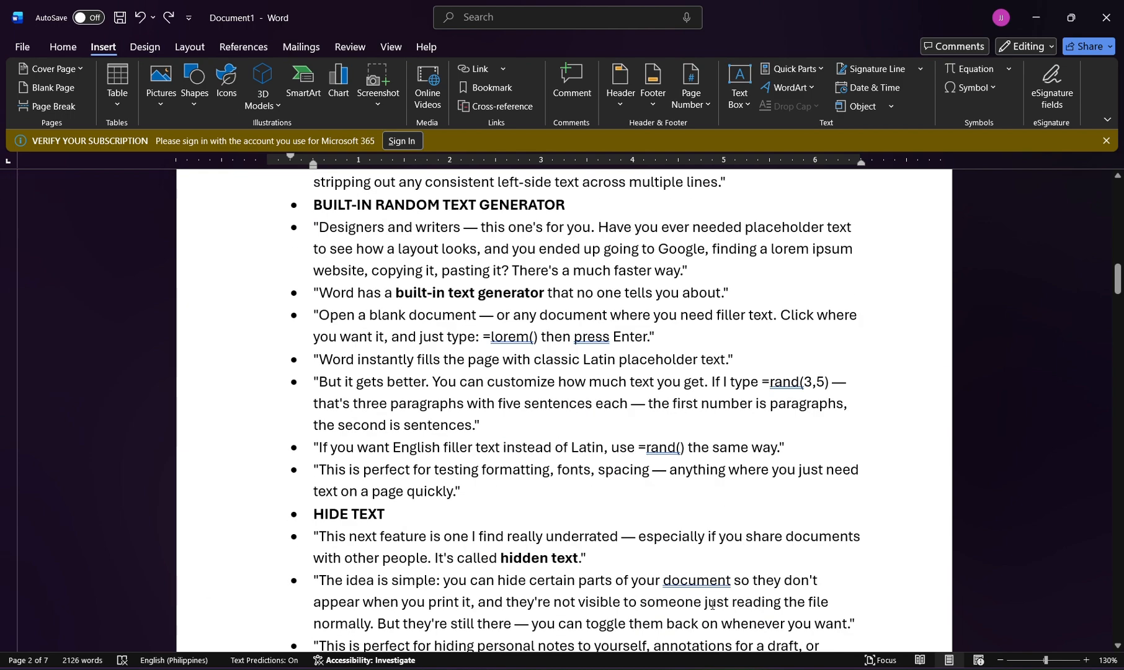
scroll(712, 605, down, 7)
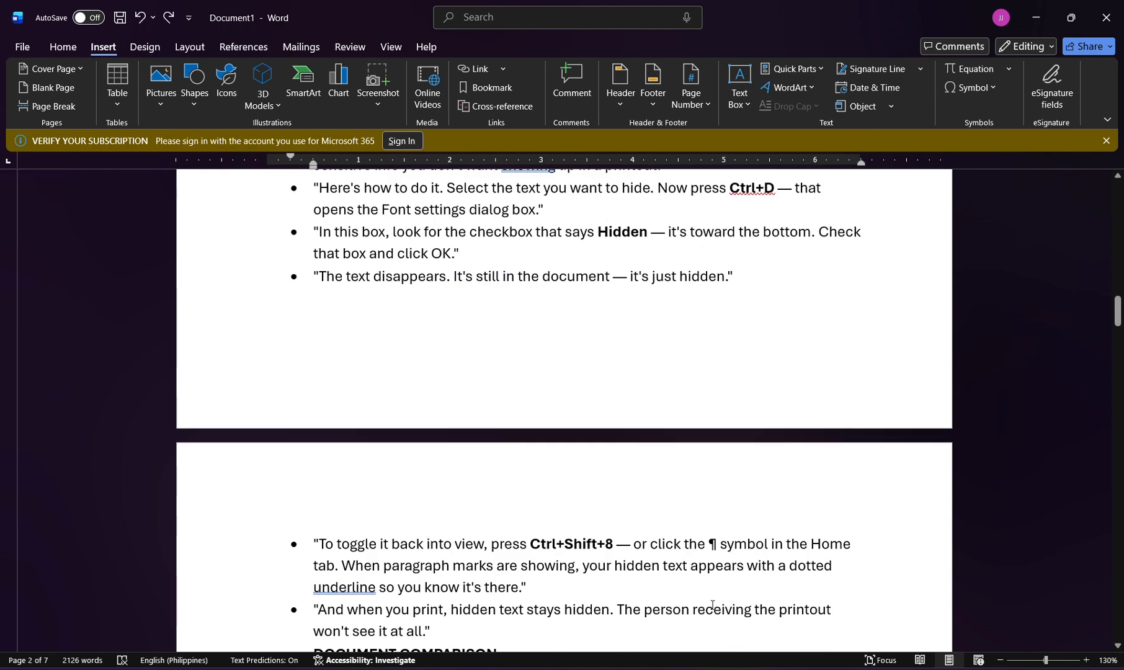
scroll(712, 605, down, 2)
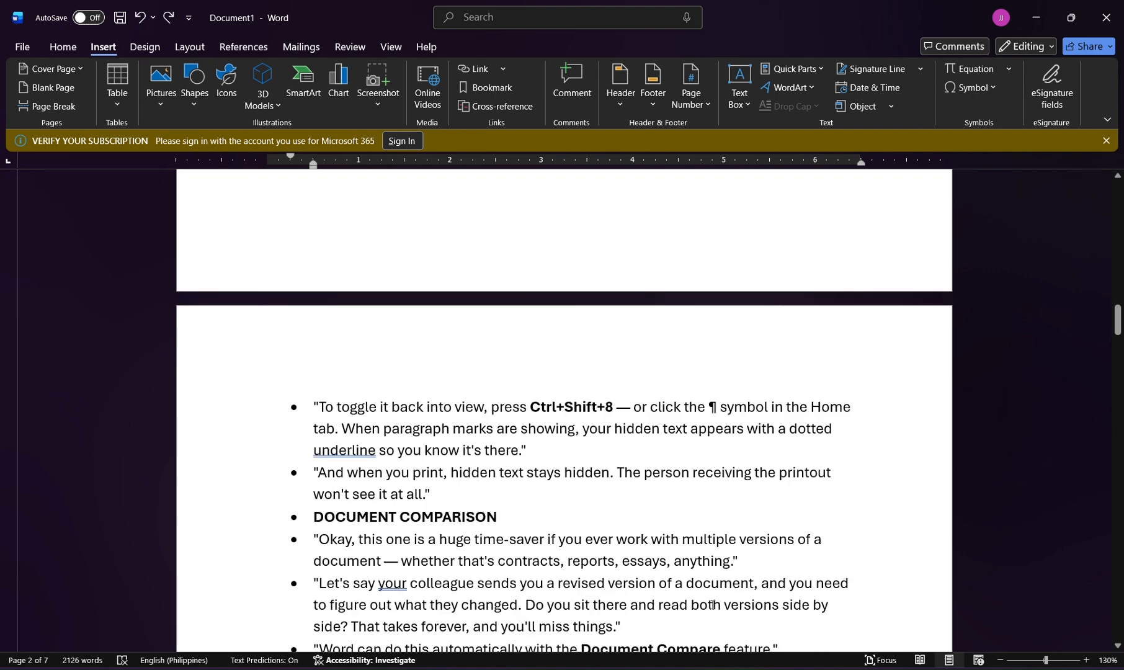
scroll(712, 605, down, 2)
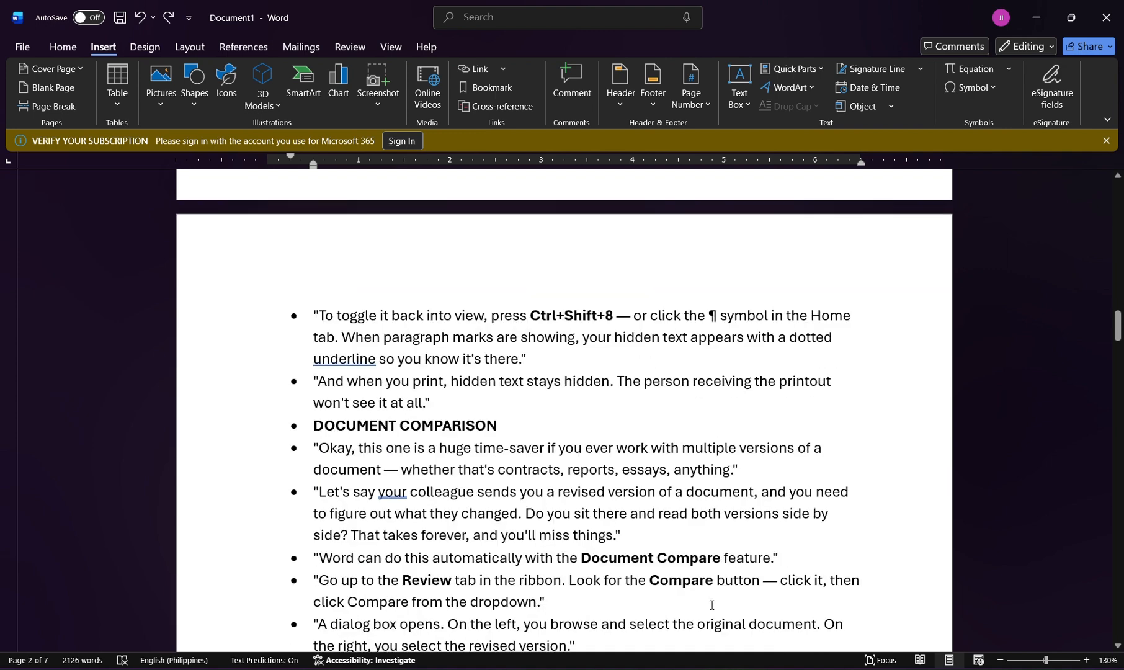
scroll(712, 605, down, 1)
scroll(711, 605, down, 1)
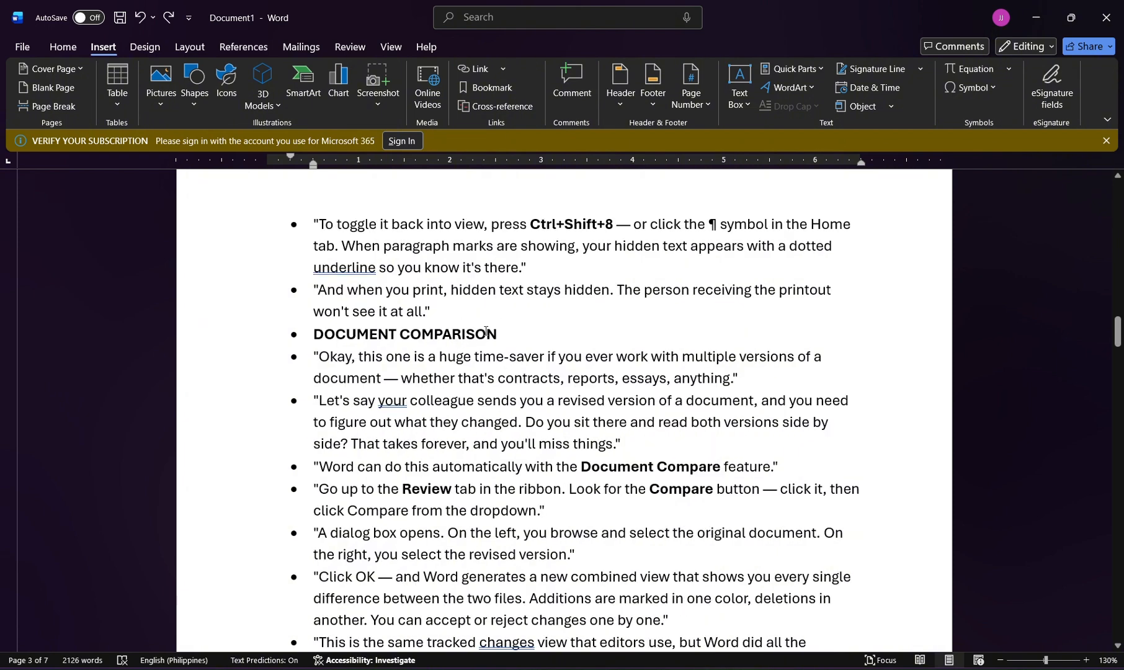
click(346, 52)
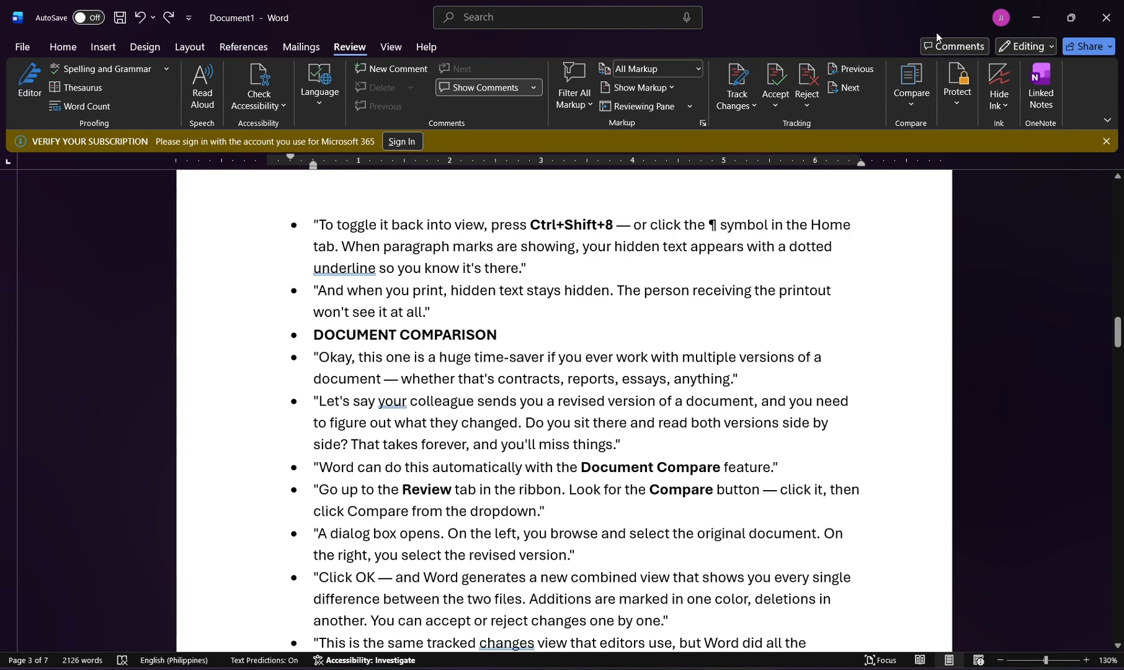
click(912, 87)
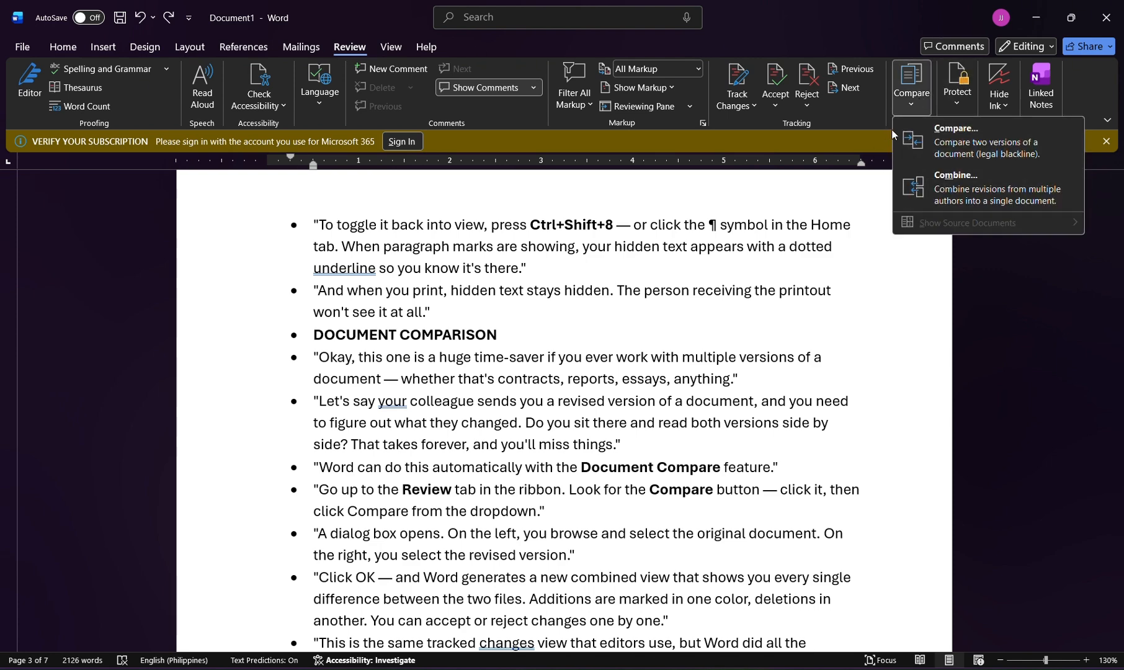
click(912, 142)
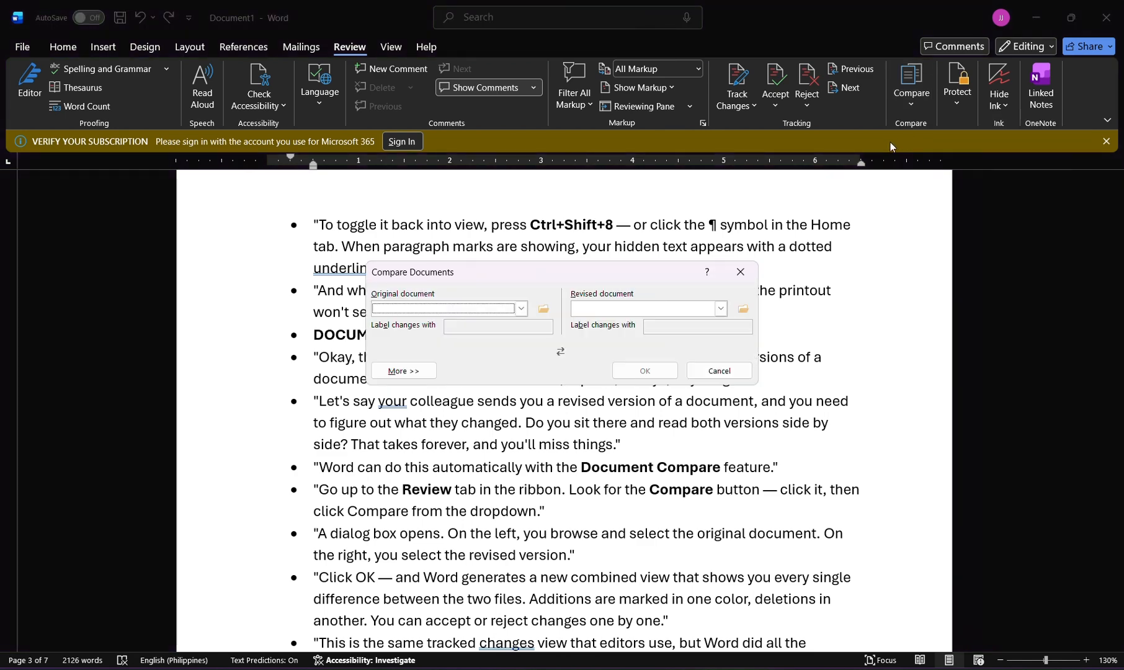
Choose Chapter 1 from the Desktop folder "Project R_Touch Me Not" as the original document.
click(544, 308)
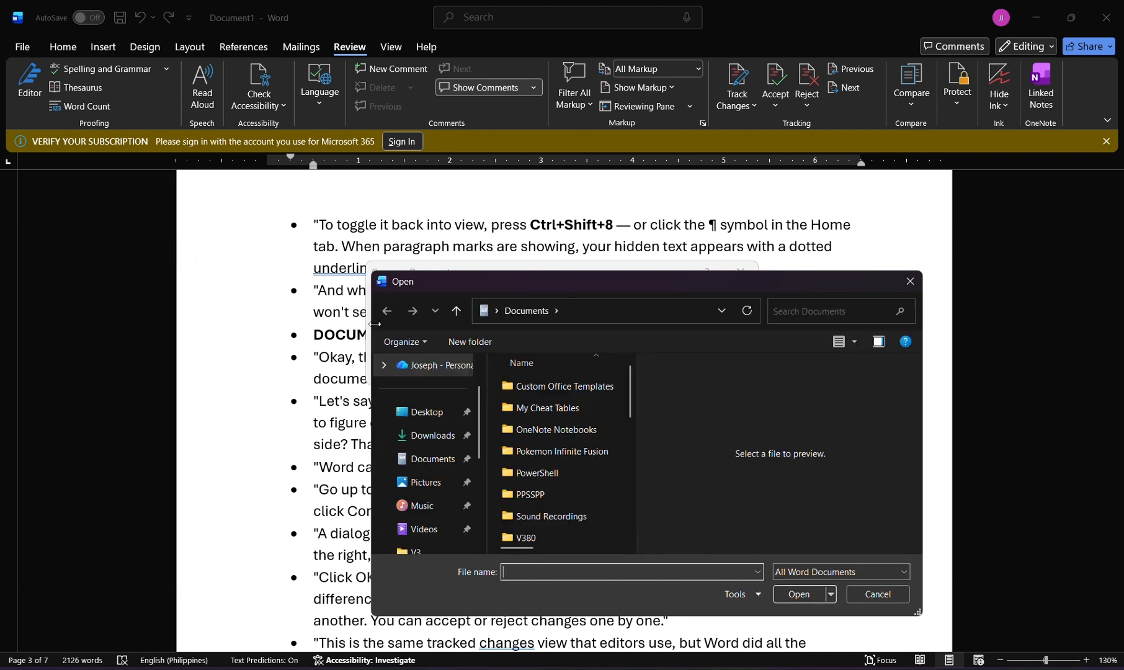
click(424, 414)
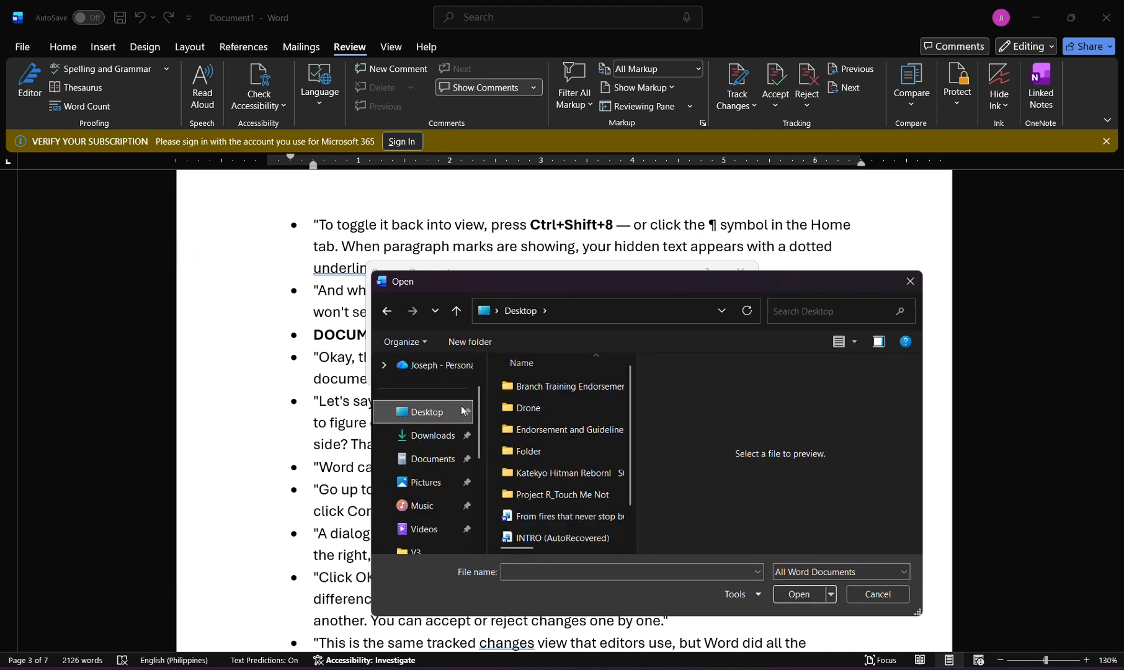
click(538, 500)
double_click(538, 500)
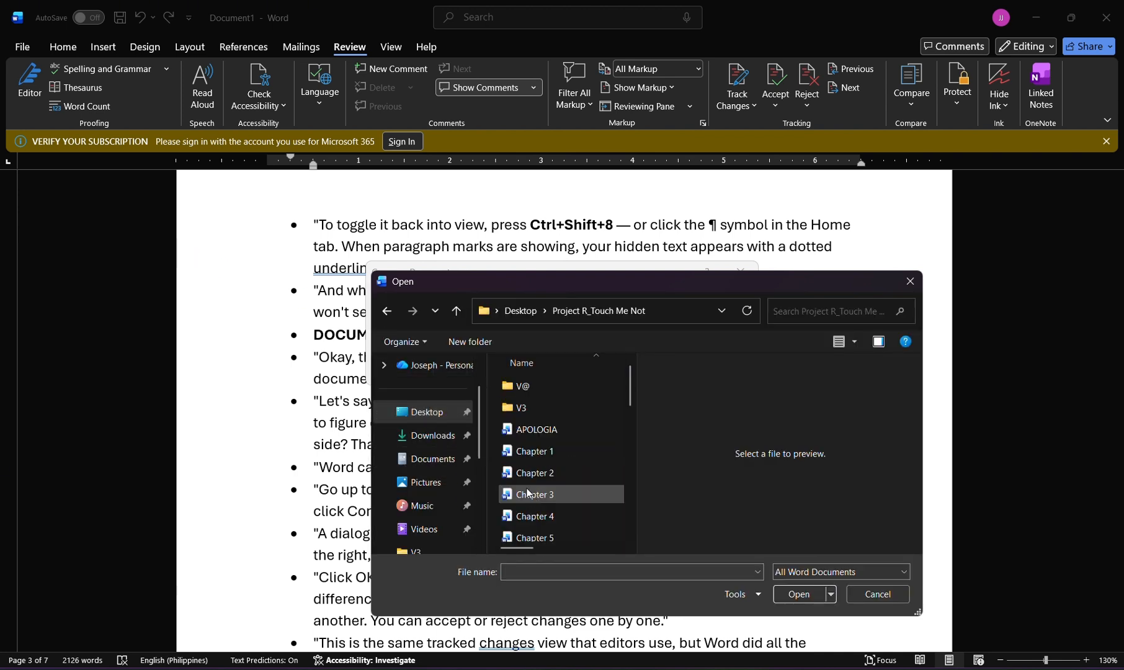
double_click(530, 449)
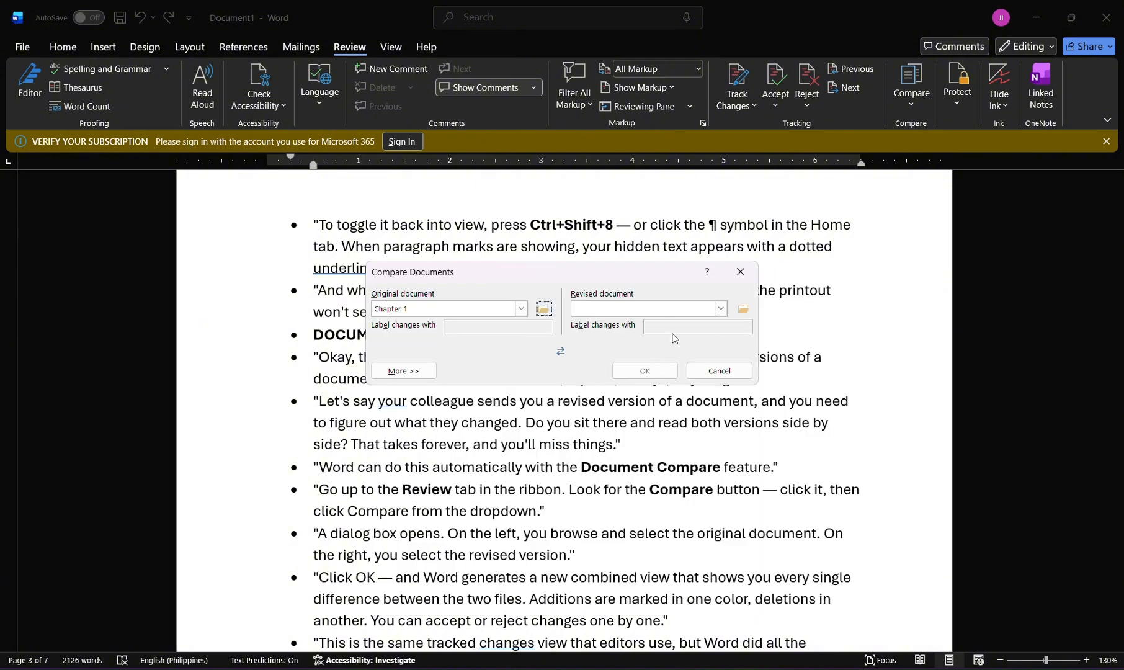
Choose Chapter 1 from the "V@" subfolder as the revised document, generate the comparison and look through the marked changes.
click(720, 309)
click(740, 310)
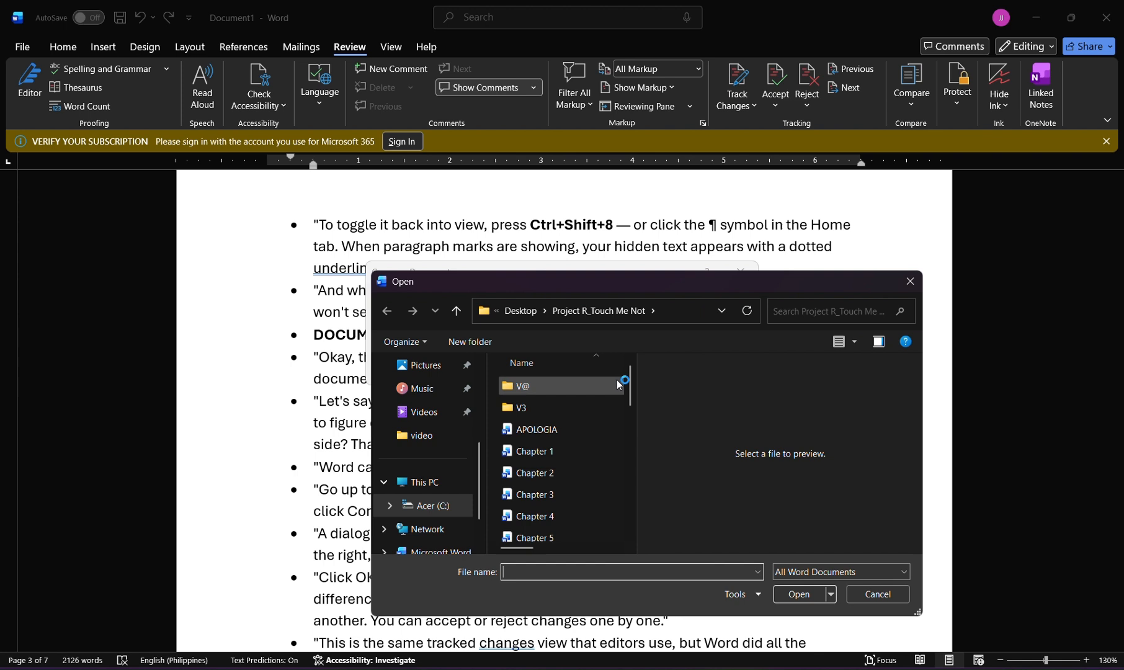
double_click(564, 407)
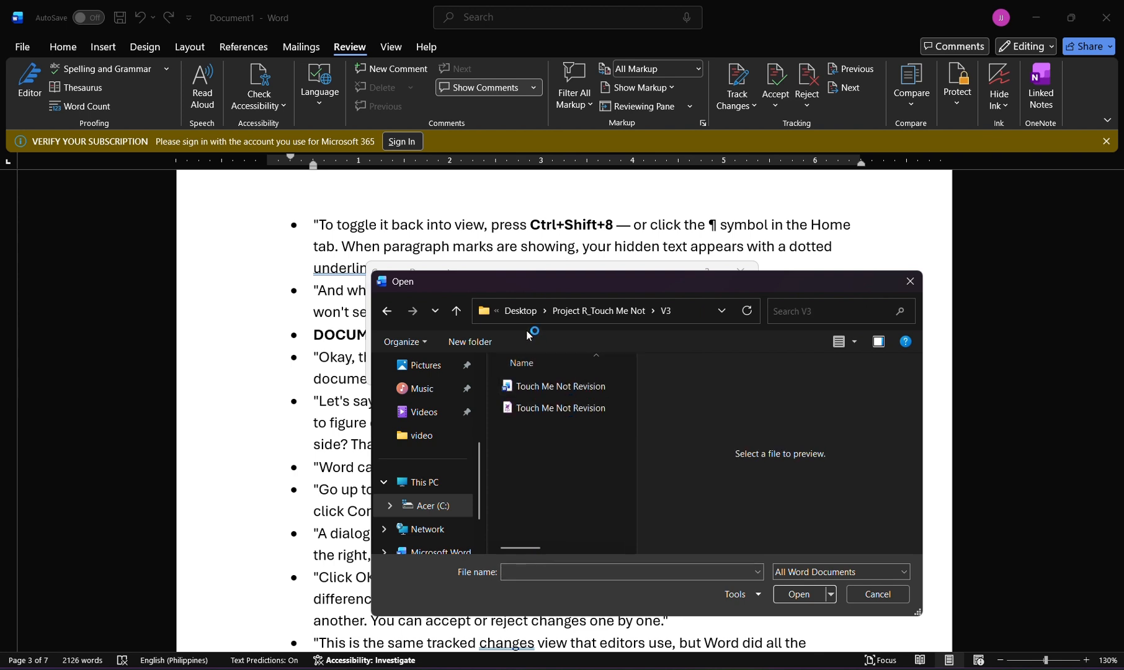
click(591, 310)
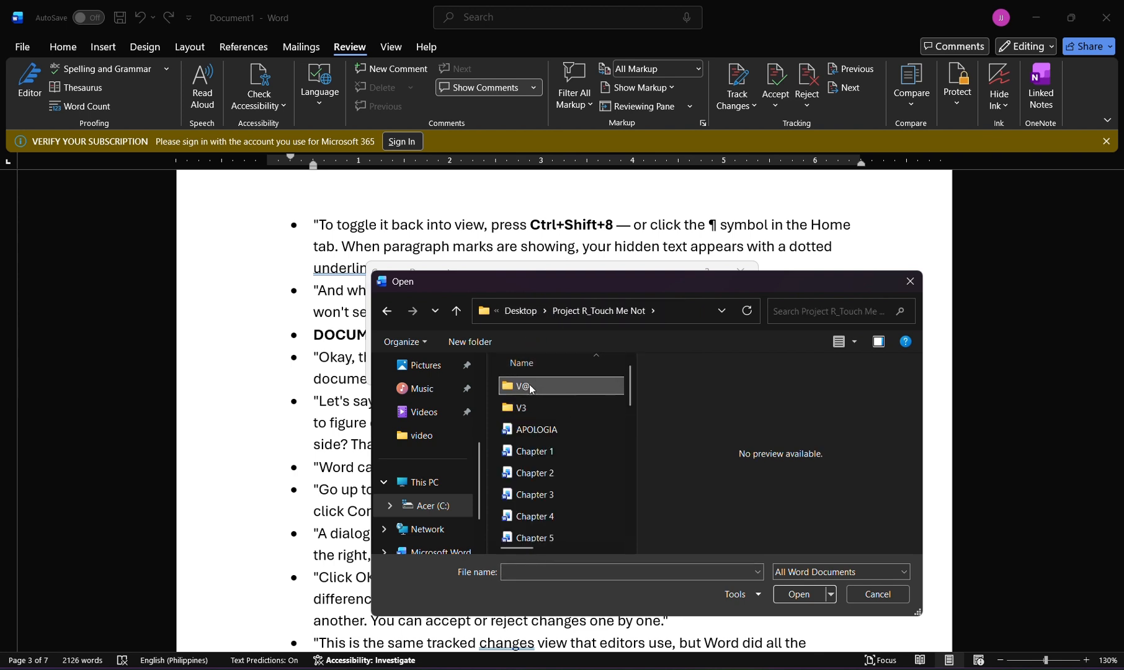
double_click(530, 385)
double_click(531, 385)
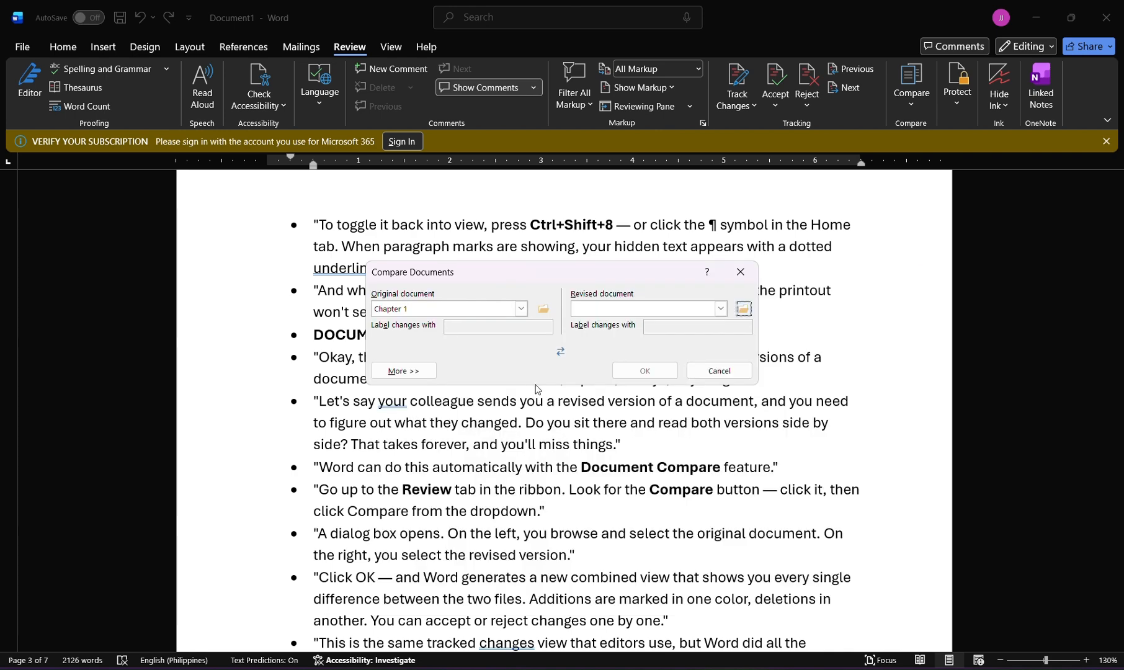
click(645, 371)
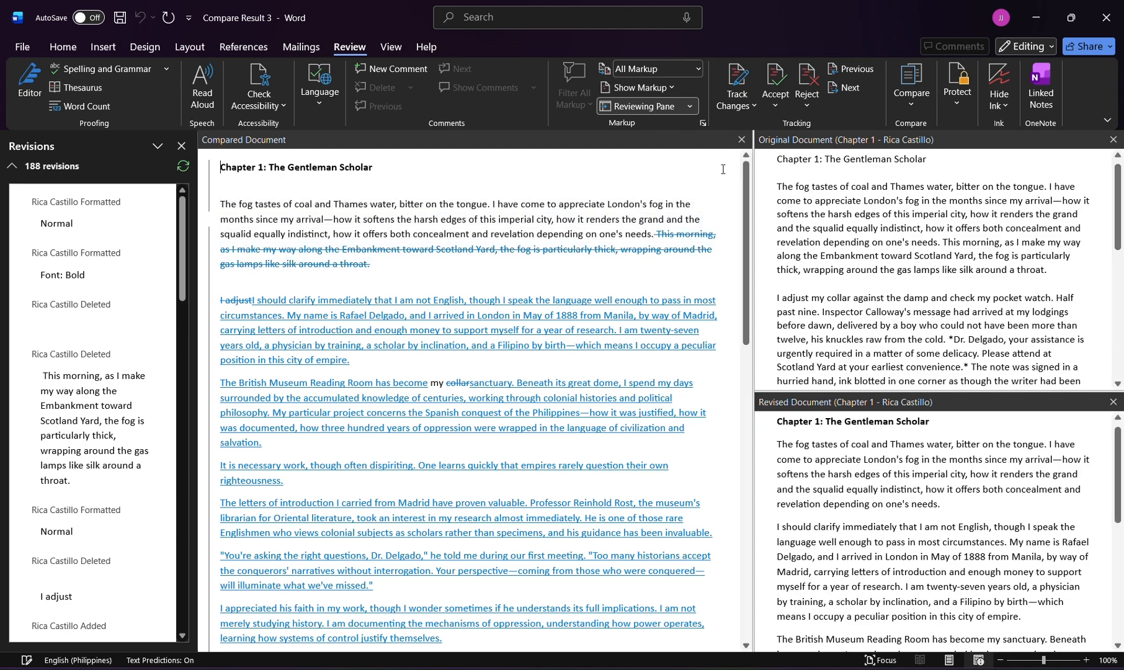
scroll(625, 334, down, 3)
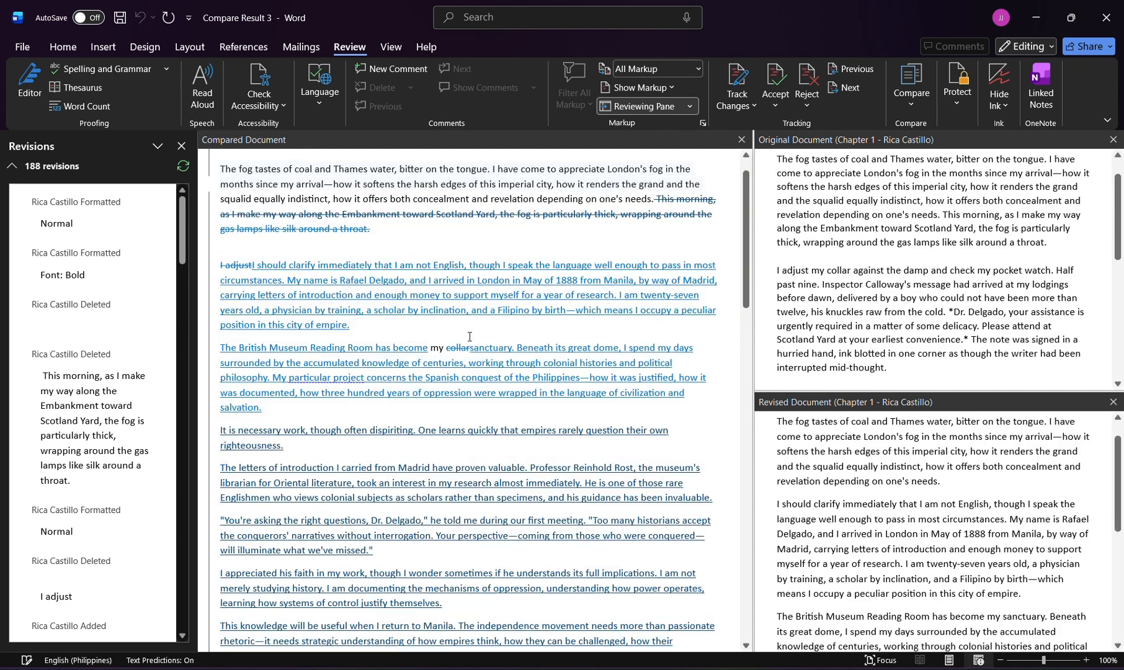
scroll(469, 329, down, 5)
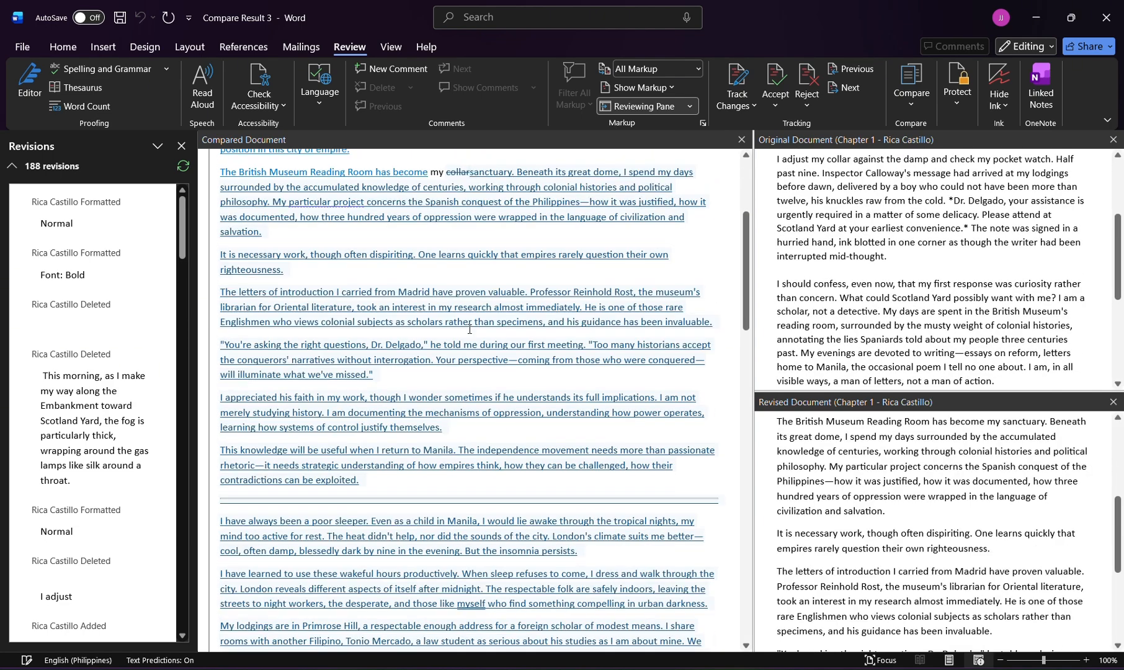
scroll(469, 327, down, 3)
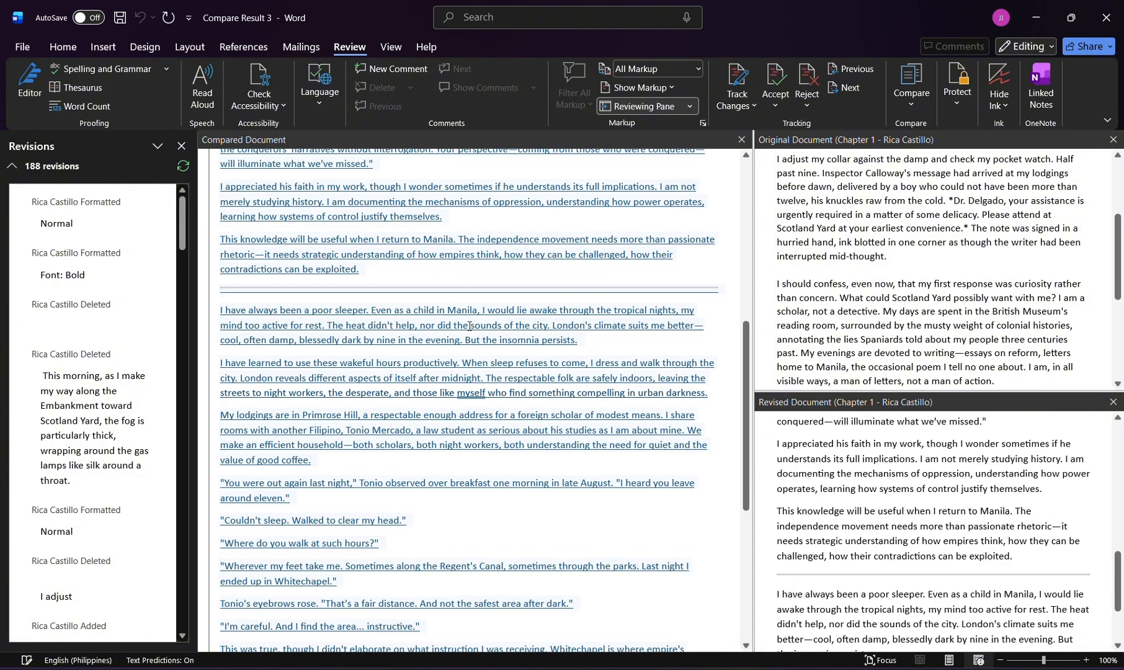
In the blank Document2, create a one-row, three-column table from a line of plus signs and hyphens.
key(alt+Tab)
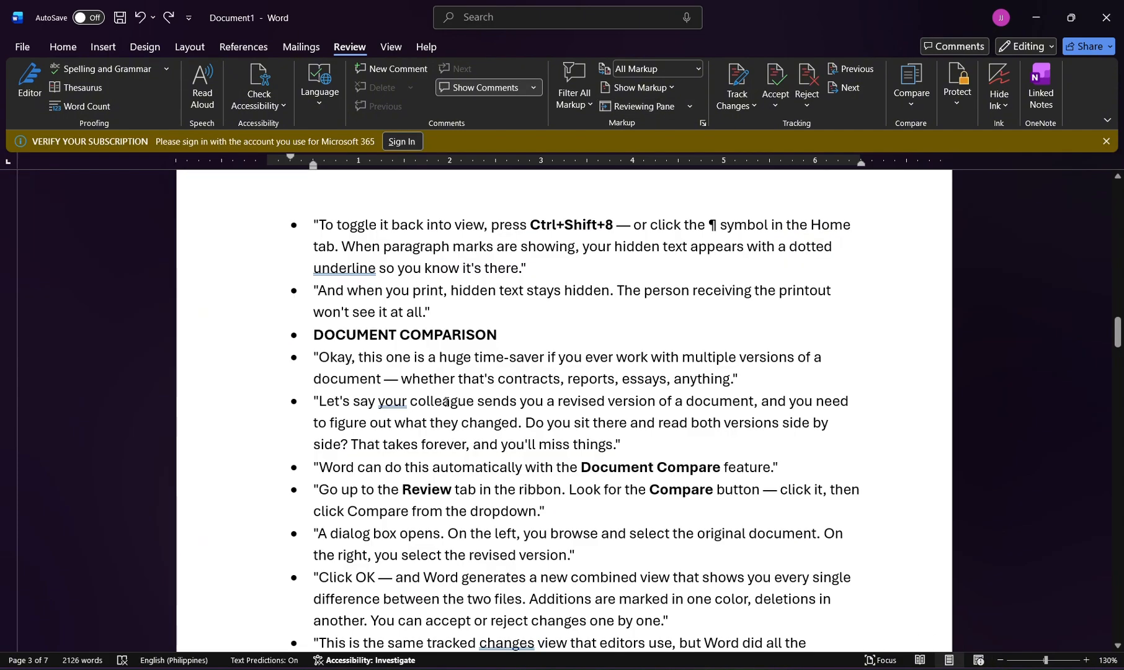
key(alt+Tab)
key(Tab)
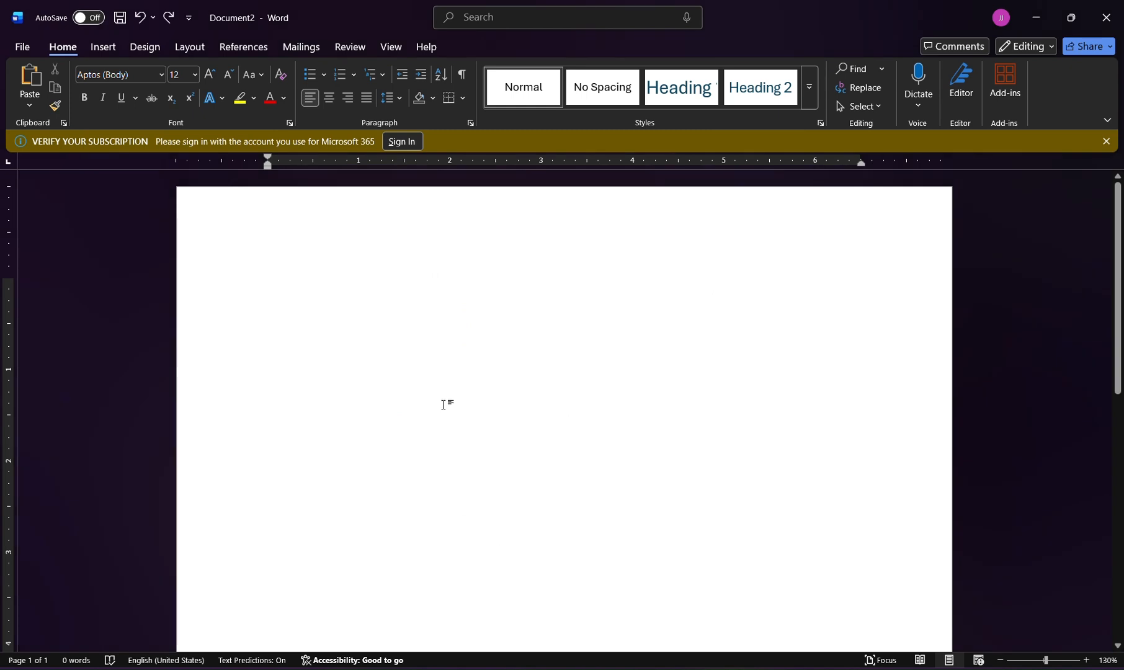
text(+)
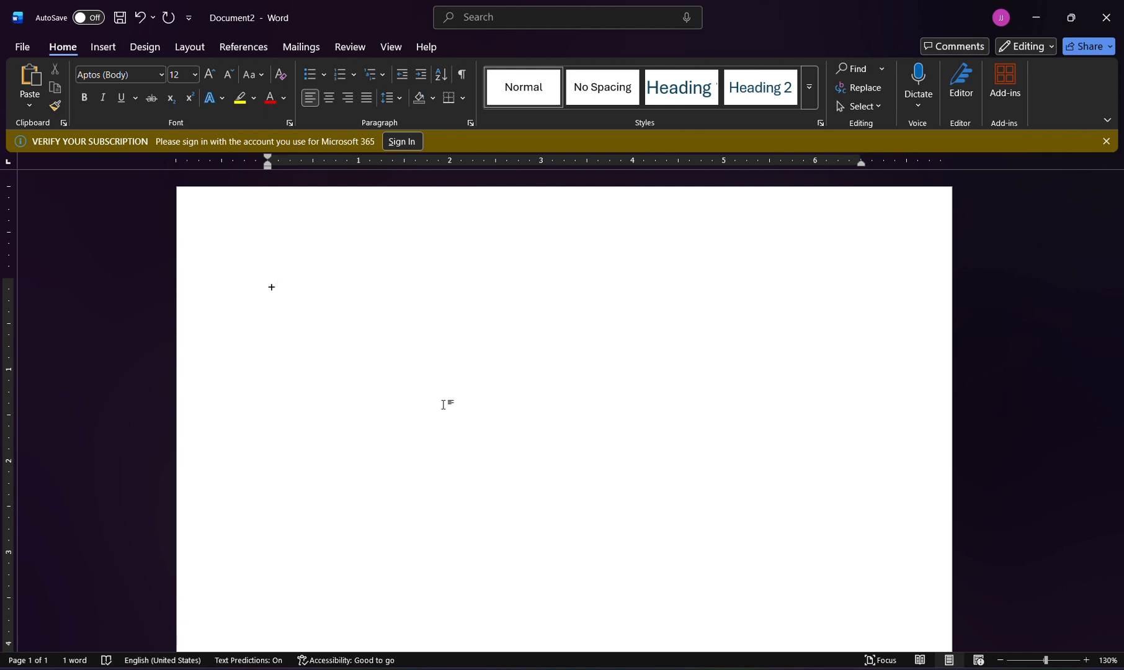
text(------------------------------+------------)
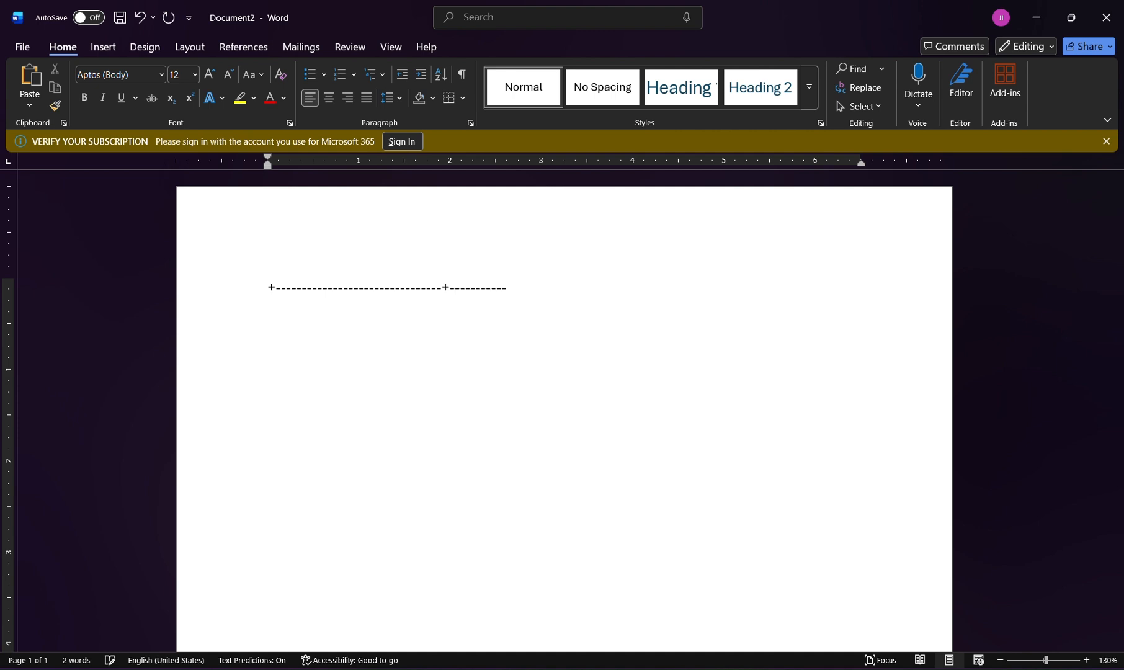
text(----------------------+--------------------------------------+)
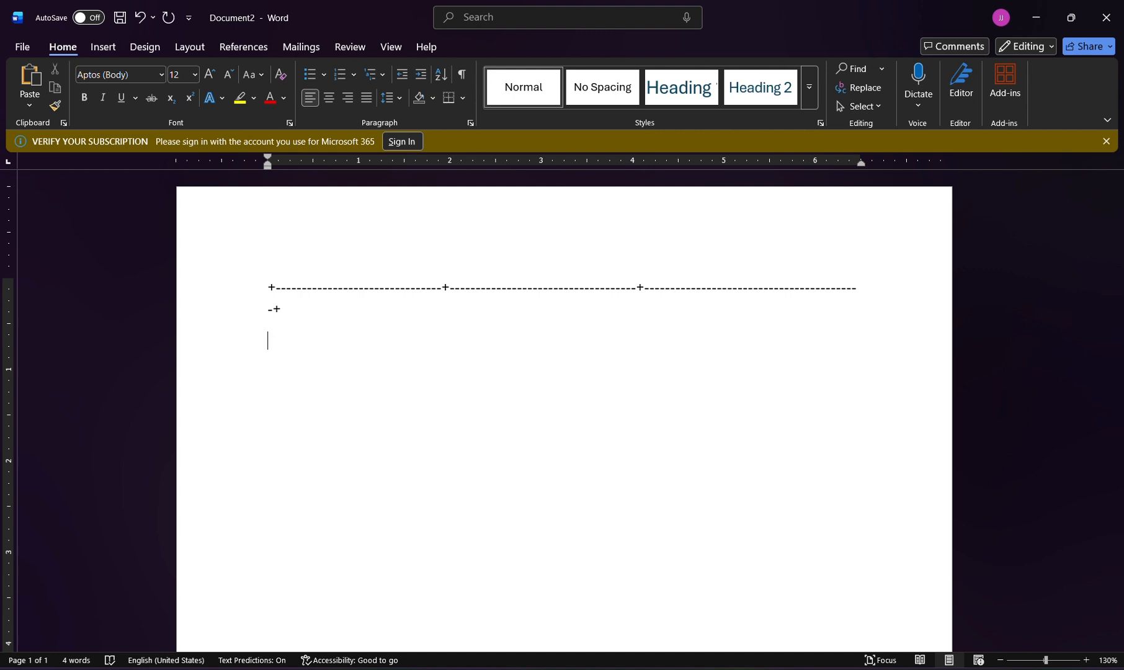
key(BackSpace)
key(Return)
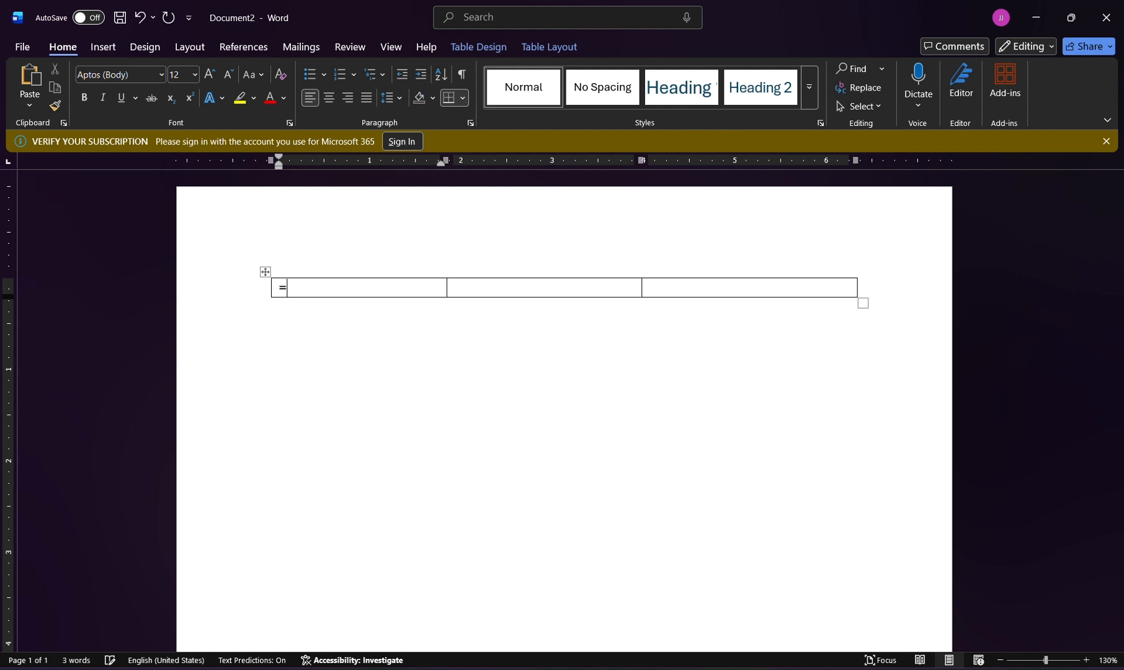
Fill the table's first cell with placeholder text using =lorem().
text(lorem()
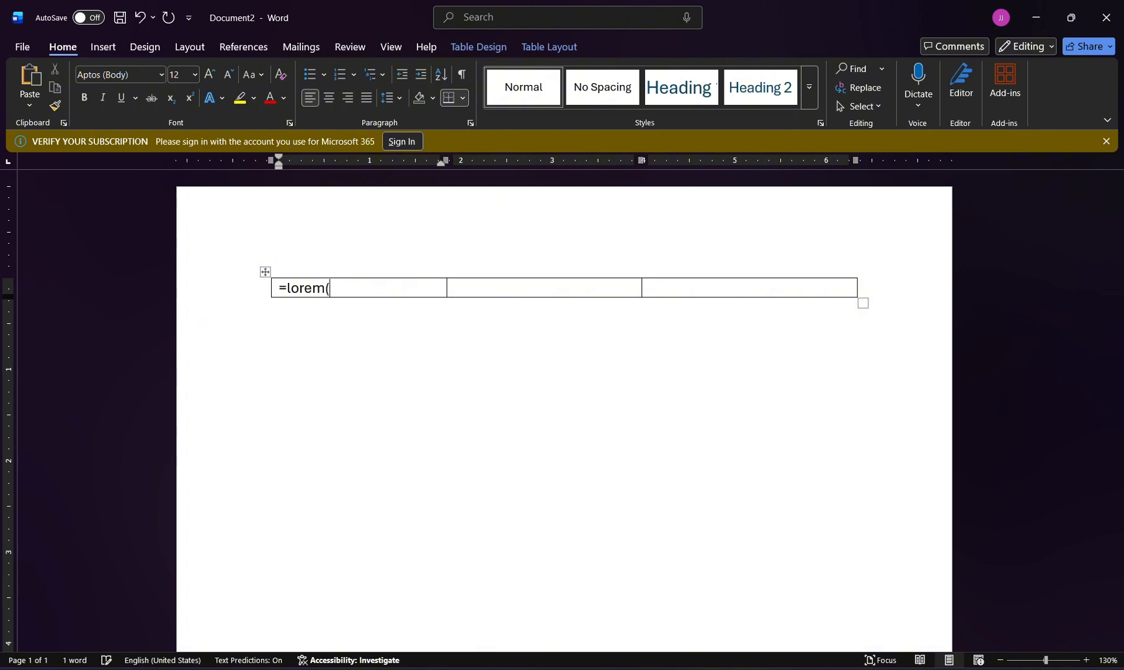
text())
key(Return)
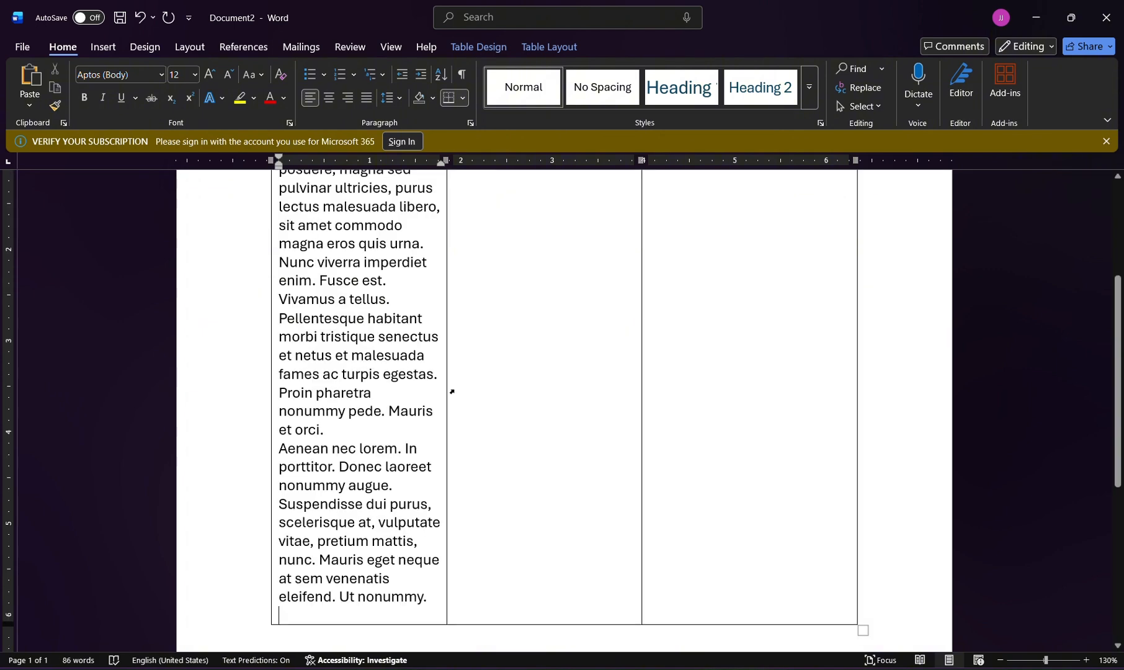
Fill the table's second cell with sample text using =rand().
scroll(499, 286, up, 5)
click(500, 347)
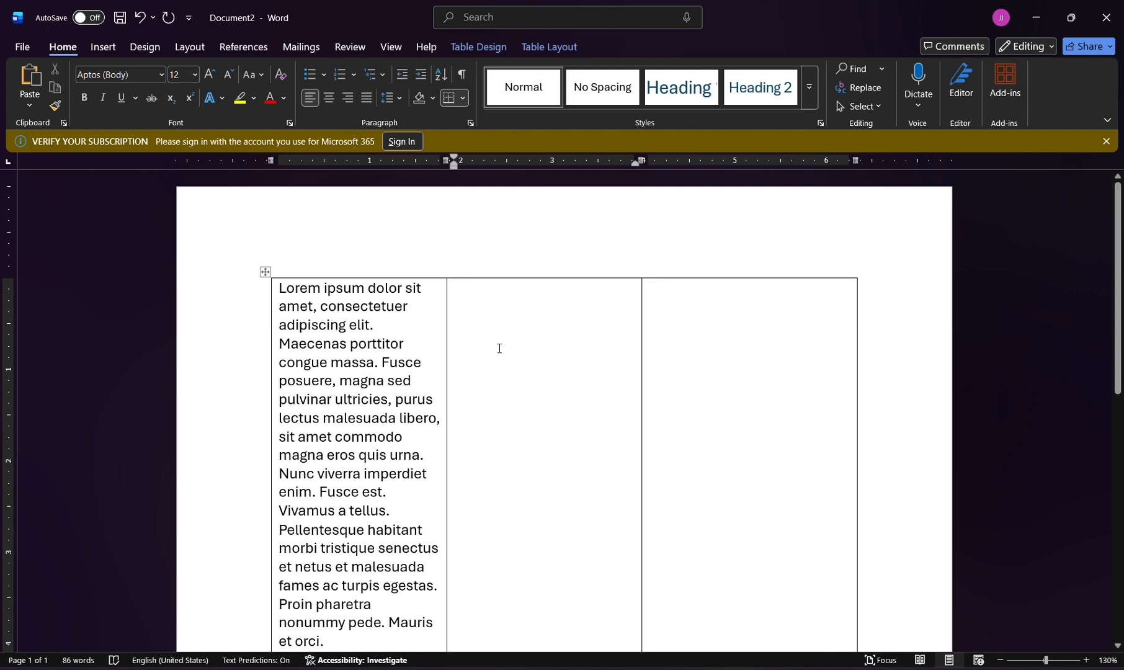
text(=r)
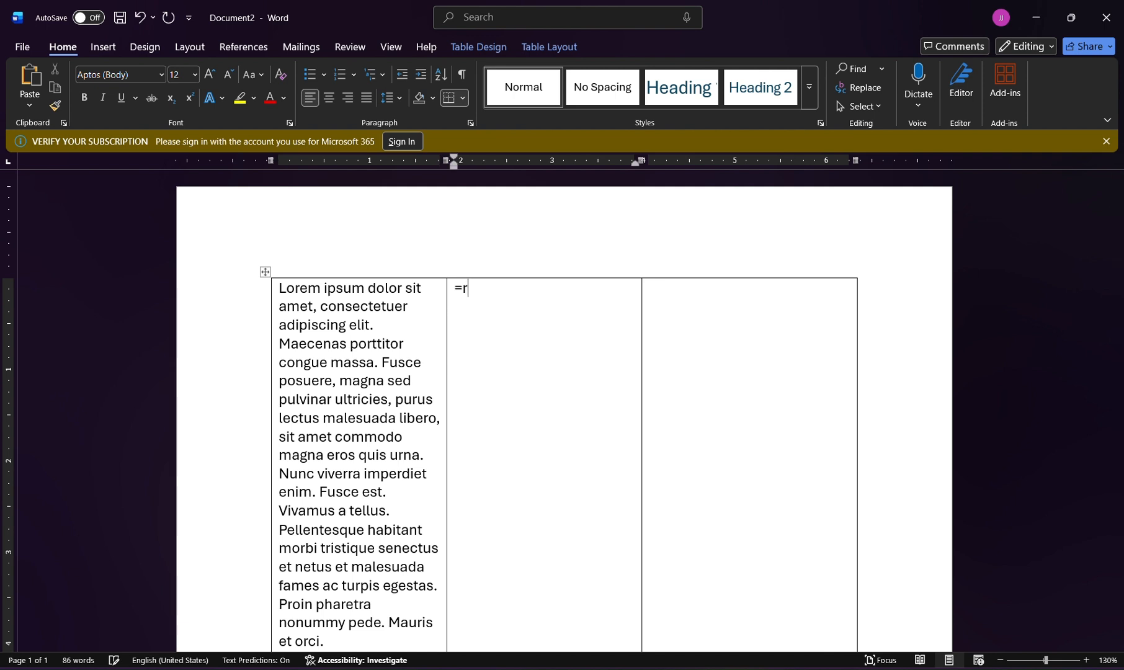
text(an())
key(BackSpace)
key(BackSpace)
text(d())
key(Return)
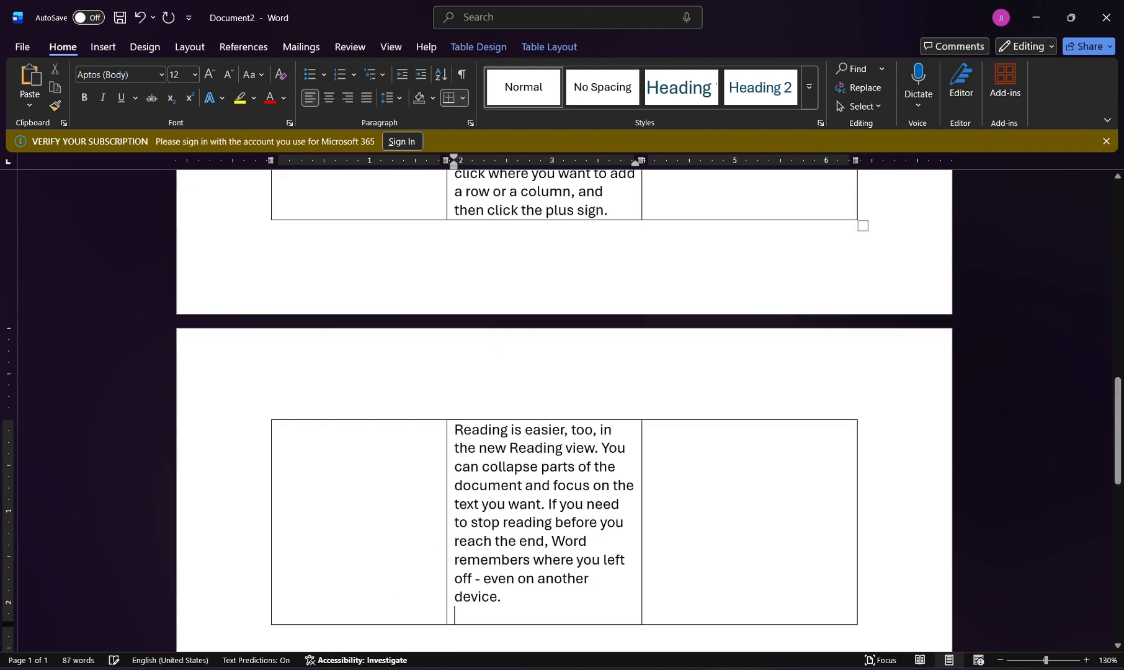
Add the measurement 500cm on a new line below the table.
scroll(728, 331, up, 5)
scroll(728, 331, up, 10)
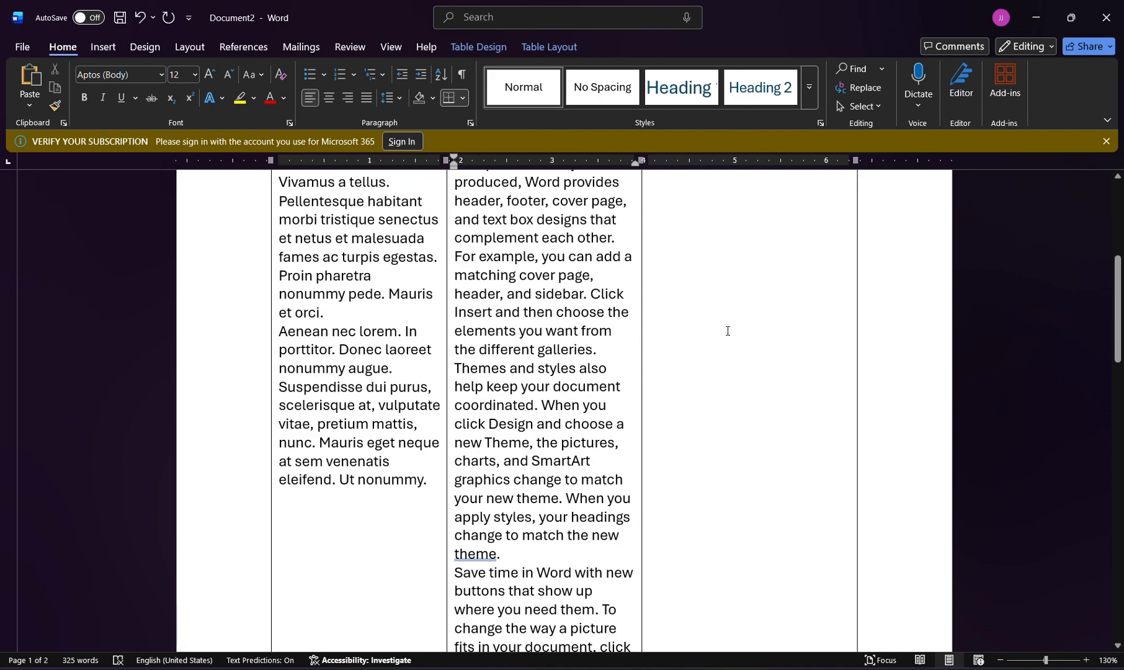
scroll(728, 331, down, 4)
scroll(641, 434, down, 10)
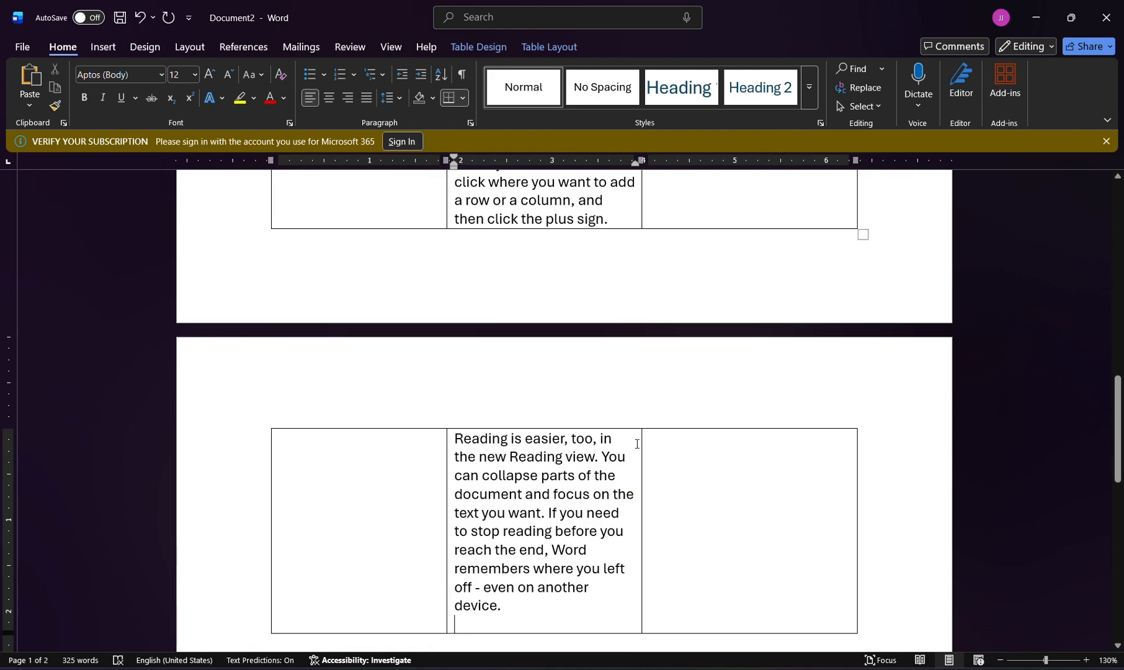
click(625, 513)
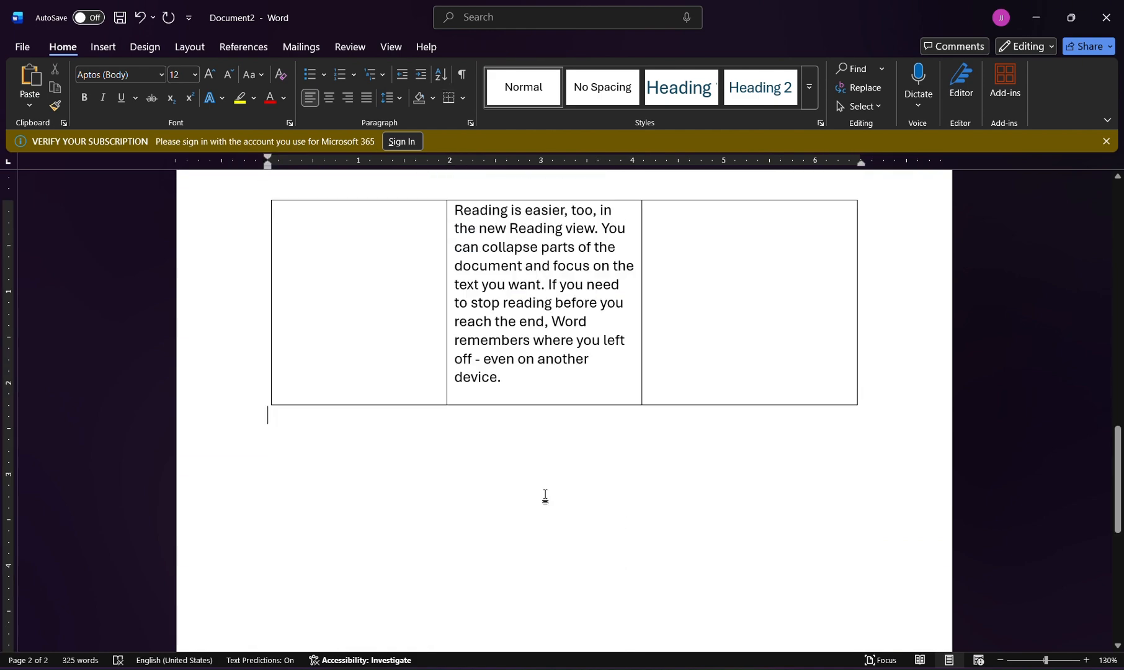
key(Return)
text(500cm)
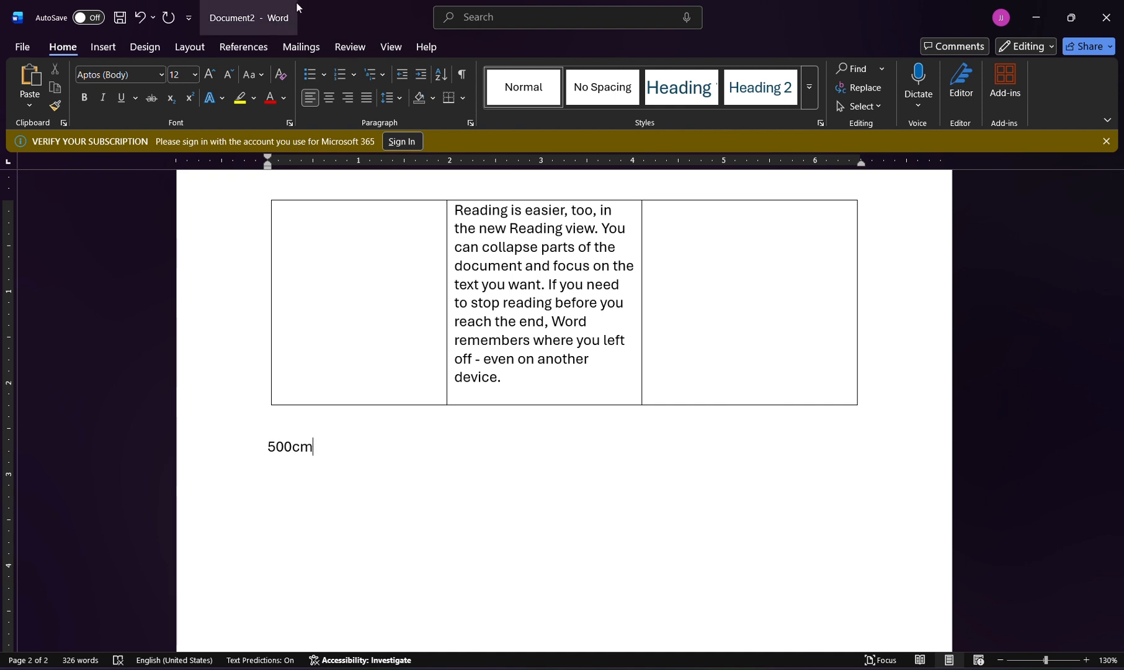
In the proofing AutoCorrect options, enable "Use Math AutoCorrect rules outside of math regions".
click(23, 47)
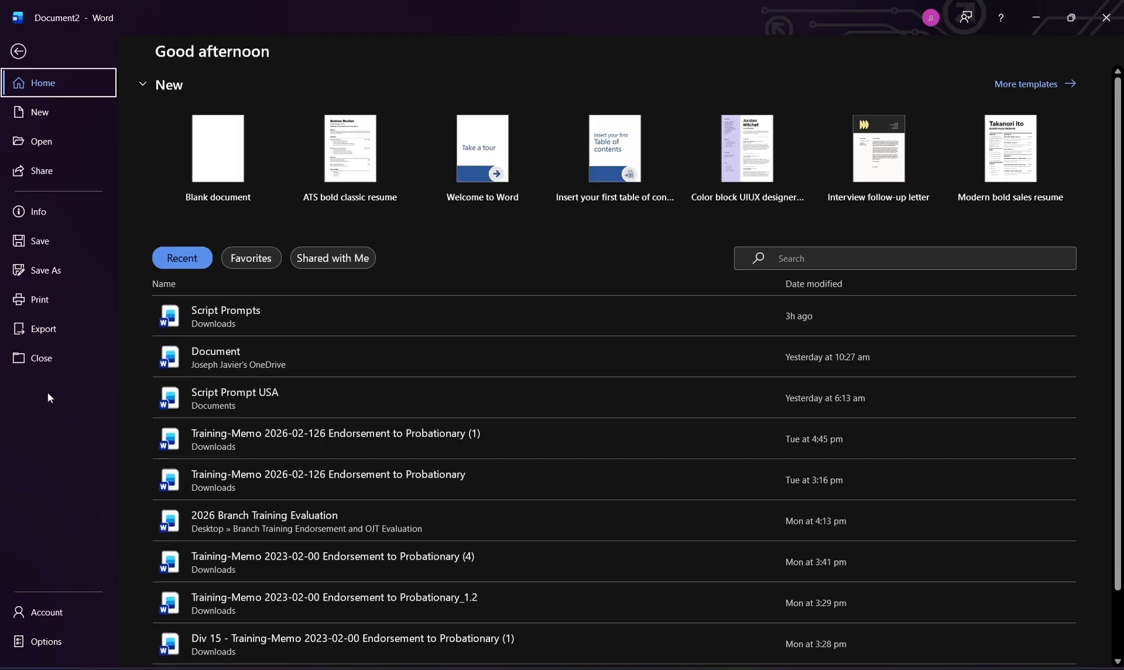
click(65, 639)
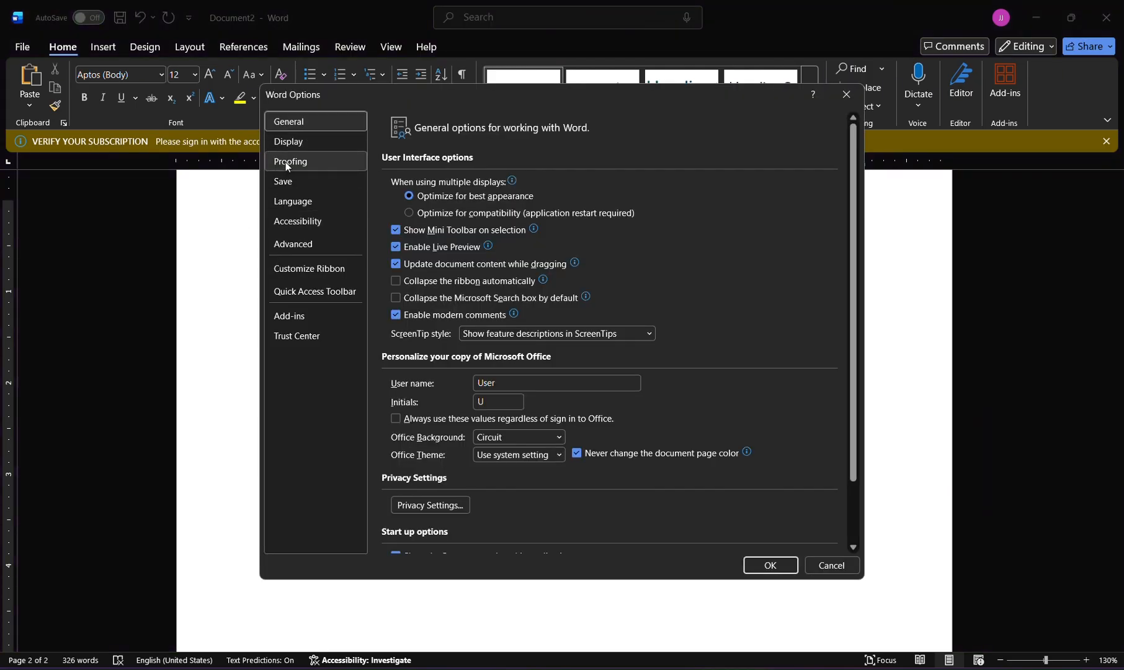
click(286, 162)
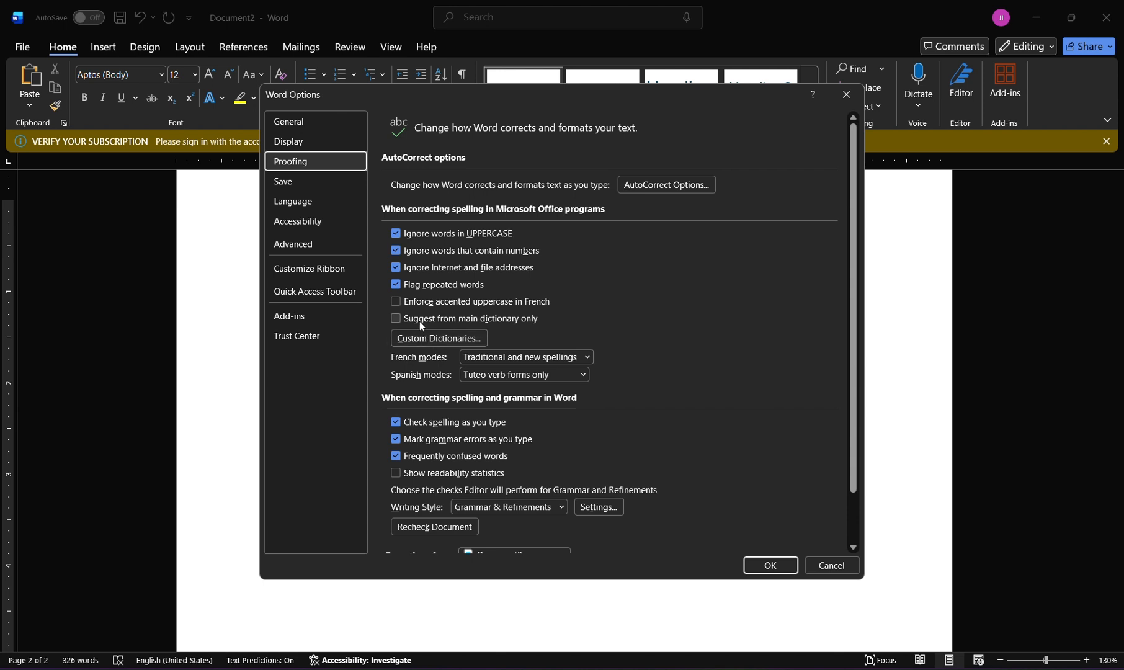
click(659, 185)
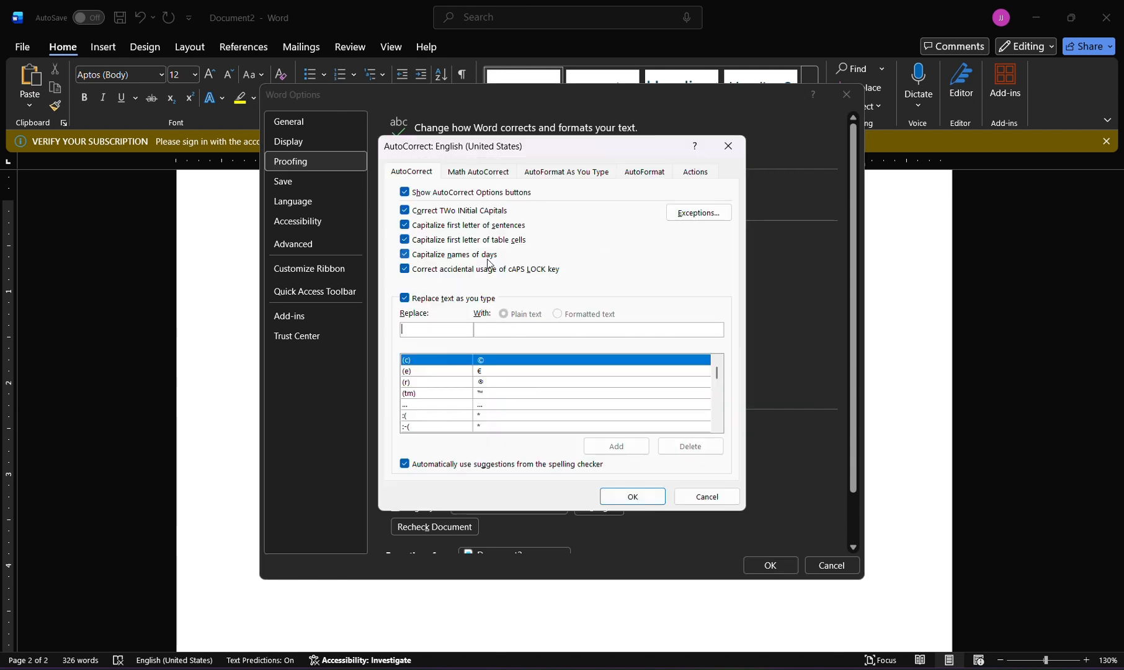
click(490, 171)
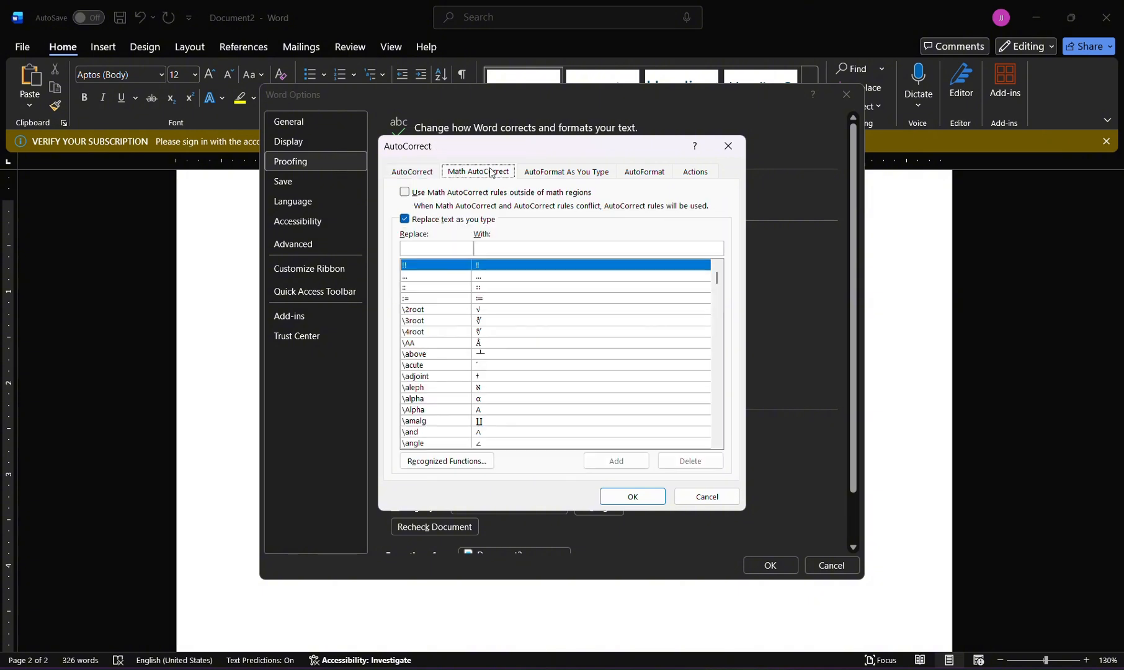
click(442, 196)
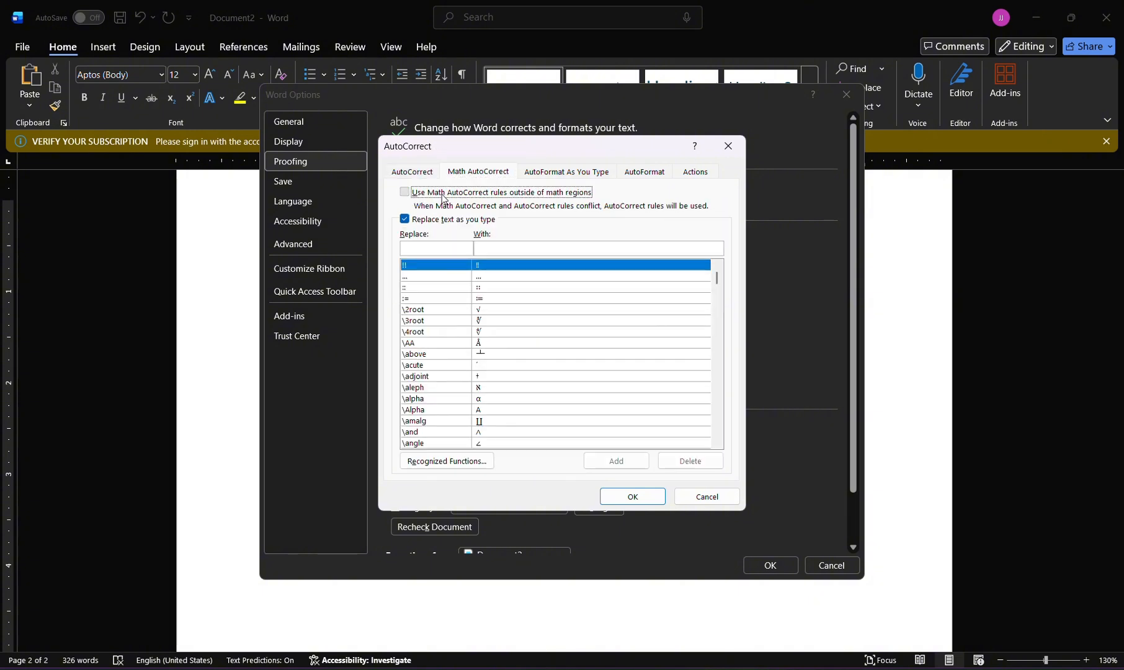
Look through the AutoFormat As You Type, AutoFormat and Actions settings, and accept the AutoCorrect and Word options.
click(592, 177)
click(625, 179)
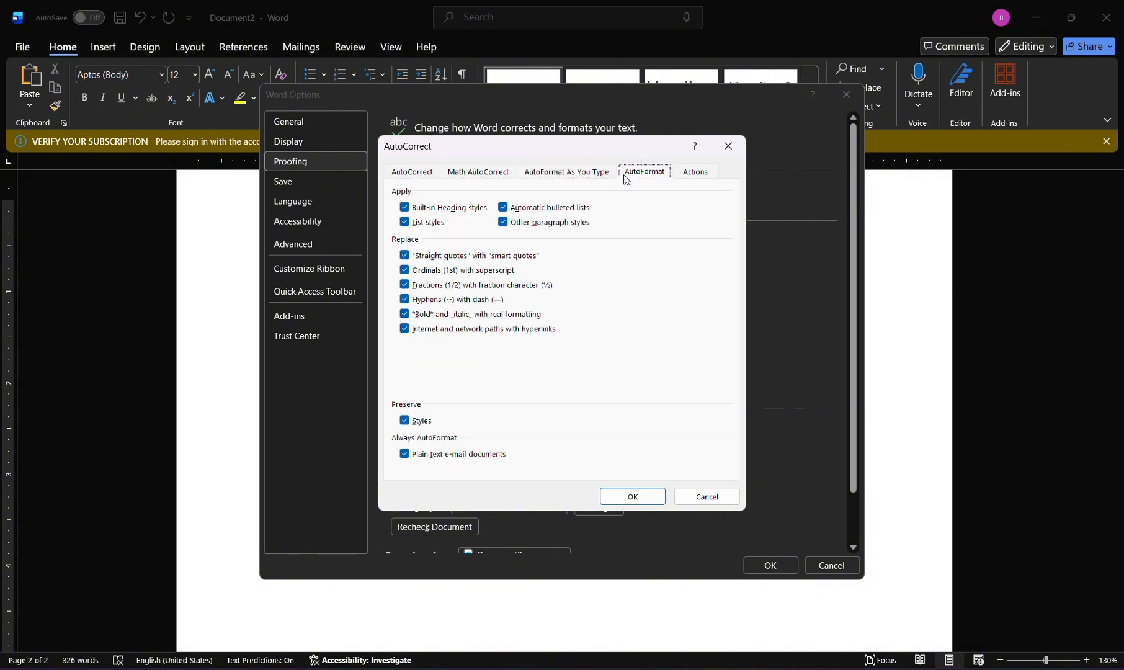
click(687, 175)
click(633, 496)
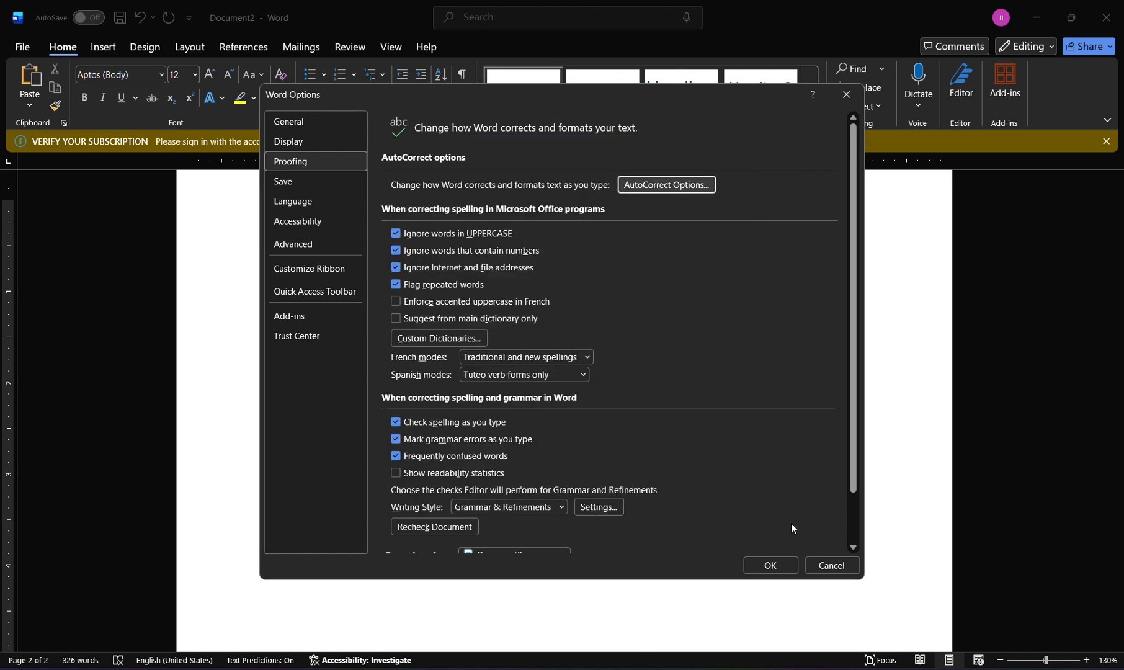
click(769, 565)
Select 500cm below the table and check its context menu for a measurement conversion.
drag(314, 446, 281, 453)
right_click(281, 453)
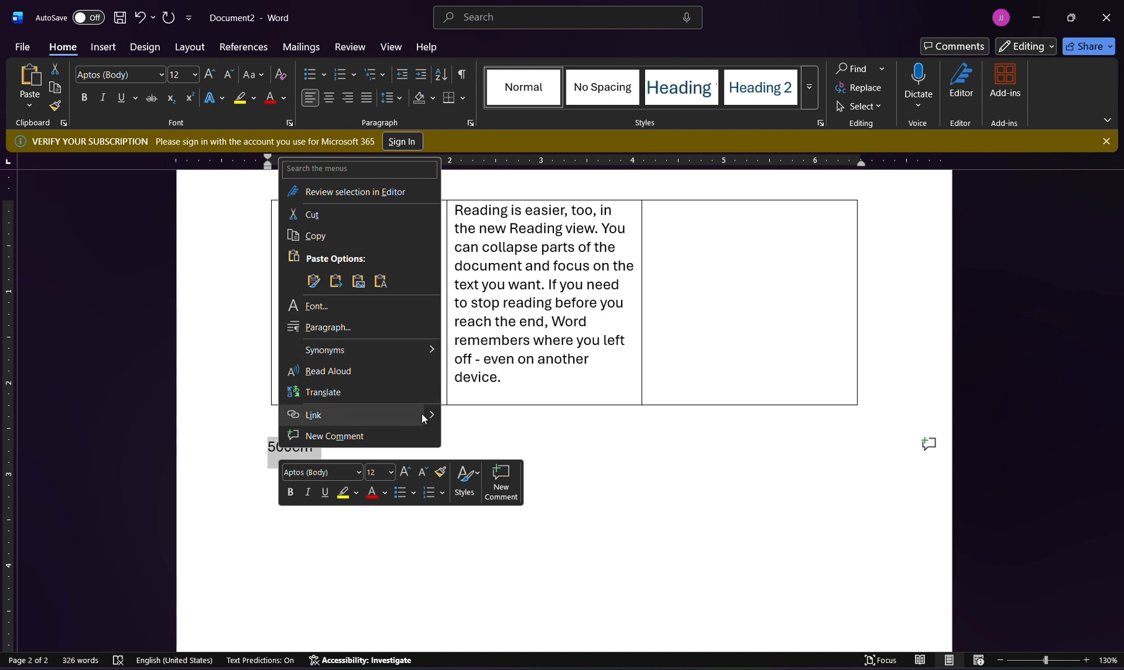
mouse_move(431, 412)
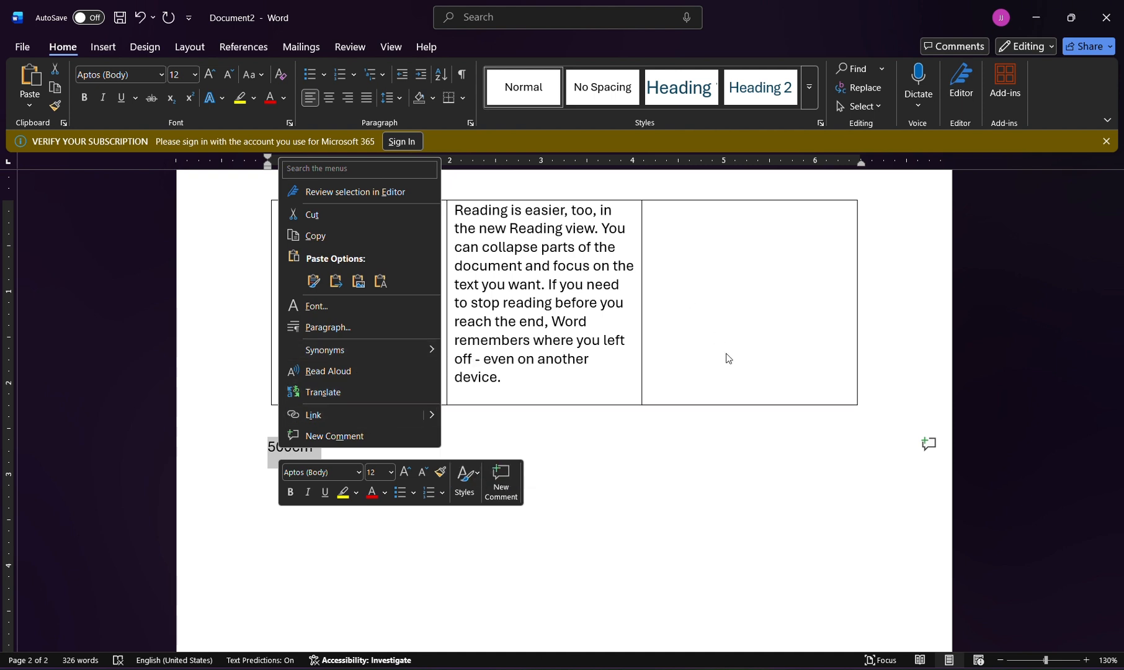
click(627, 424)
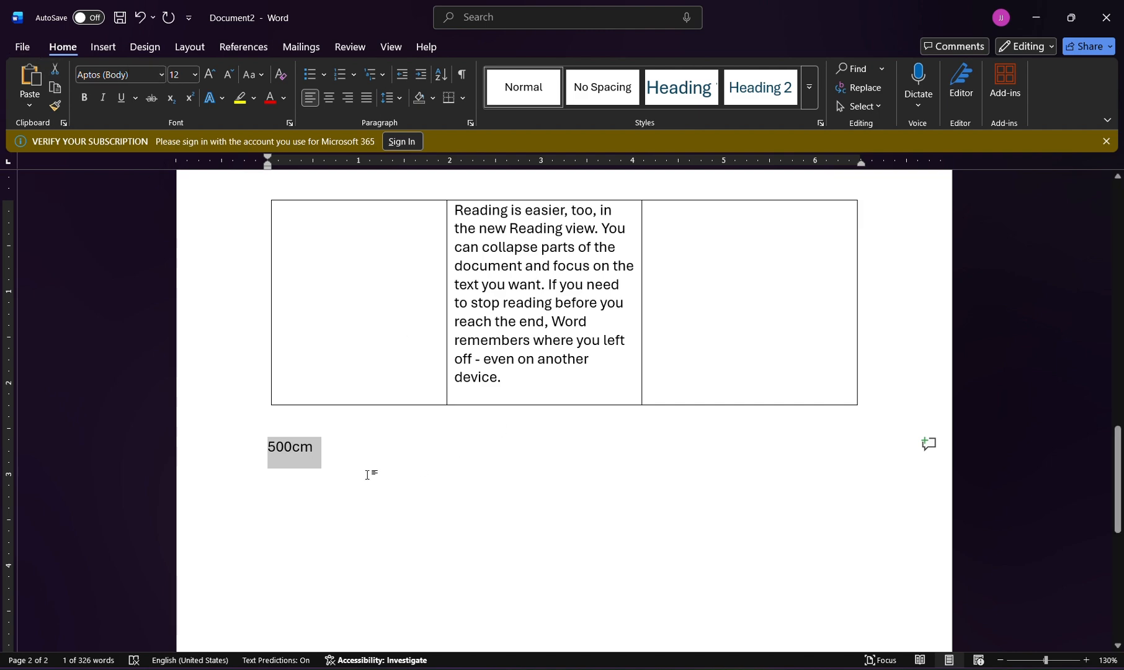
Return to the script in Document1 and read the setup instructions for the measurement converter.
key(alt+Tab)
scroll(463, 475, down, 5)
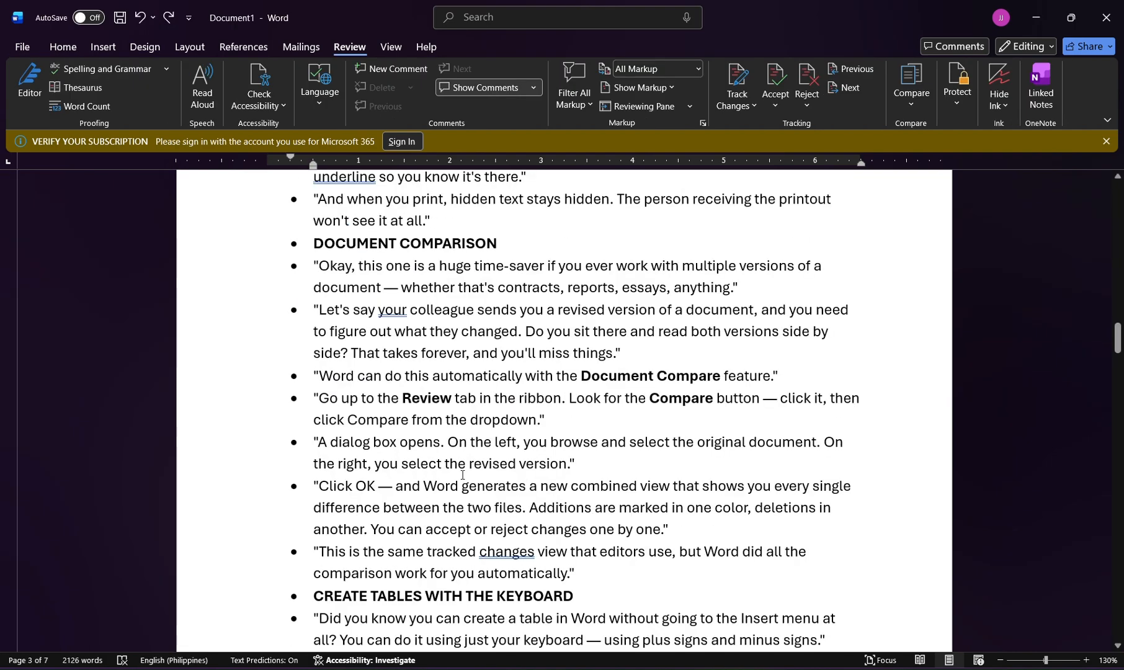
scroll(464, 474, down, 10)
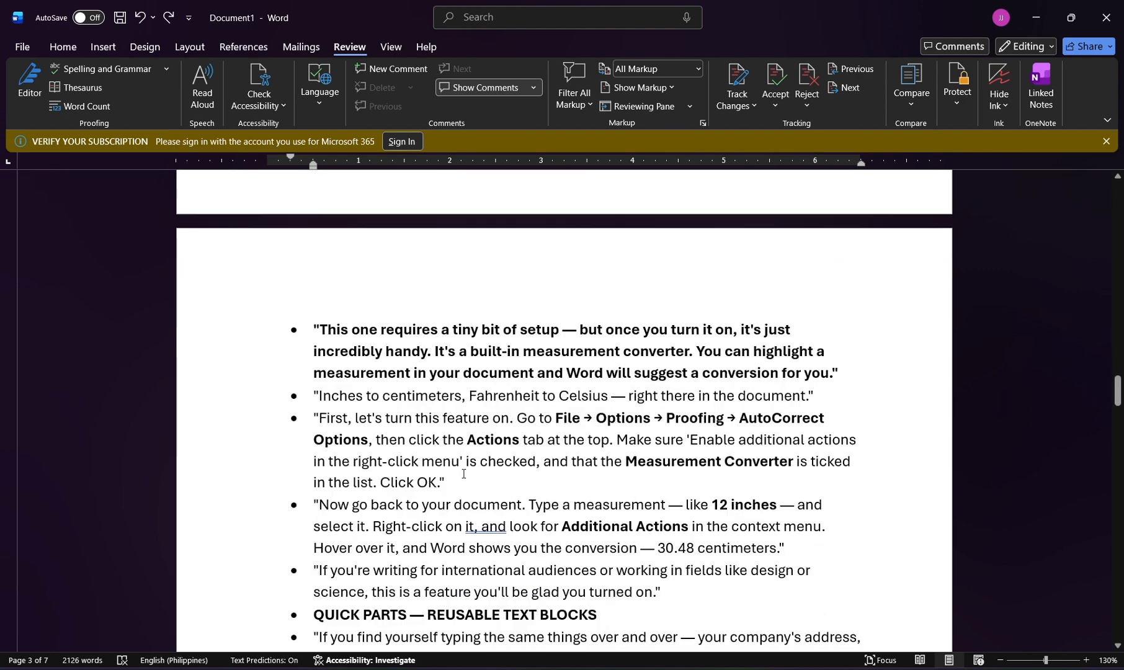
scroll(463, 474, down, 1)
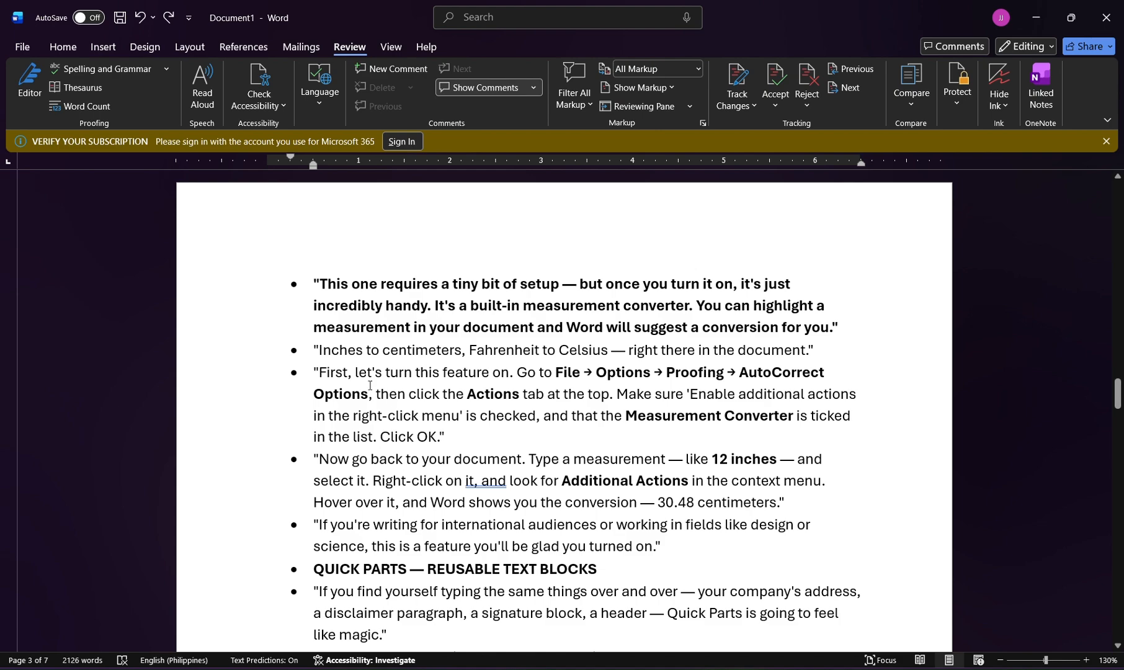
key(alt+Tab)
key(alt+Tab)
key(alt+Tab)
In the AutoCorrect actions of the proofing options, enable "Enable additional actions in the right-click menu".
click(14, 50)
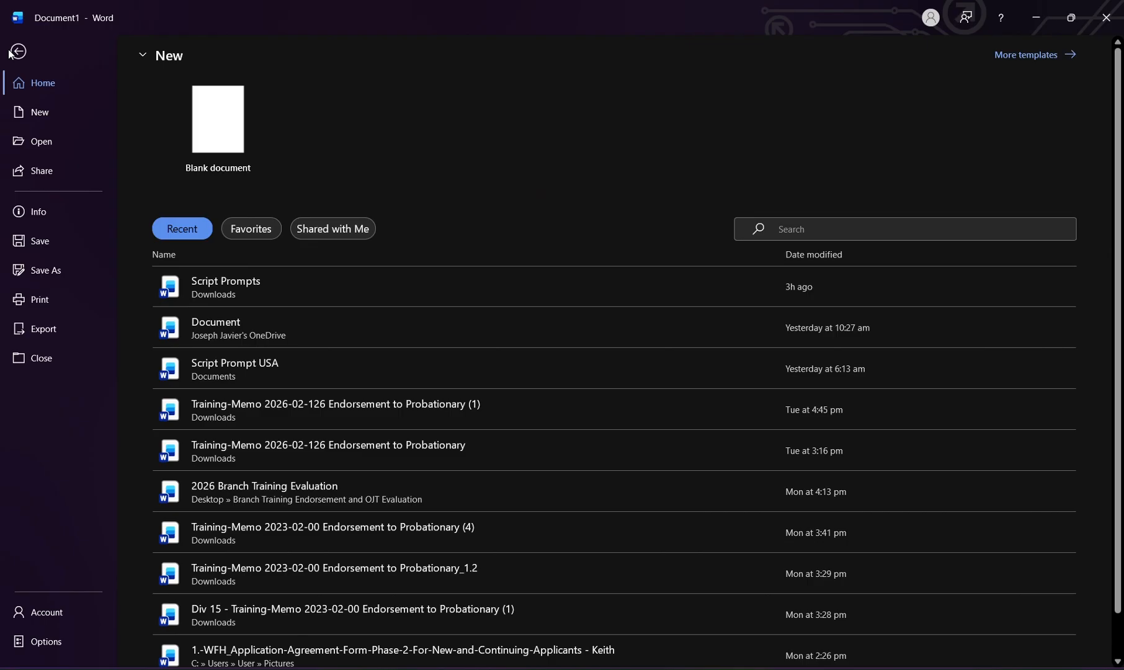
click(61, 646)
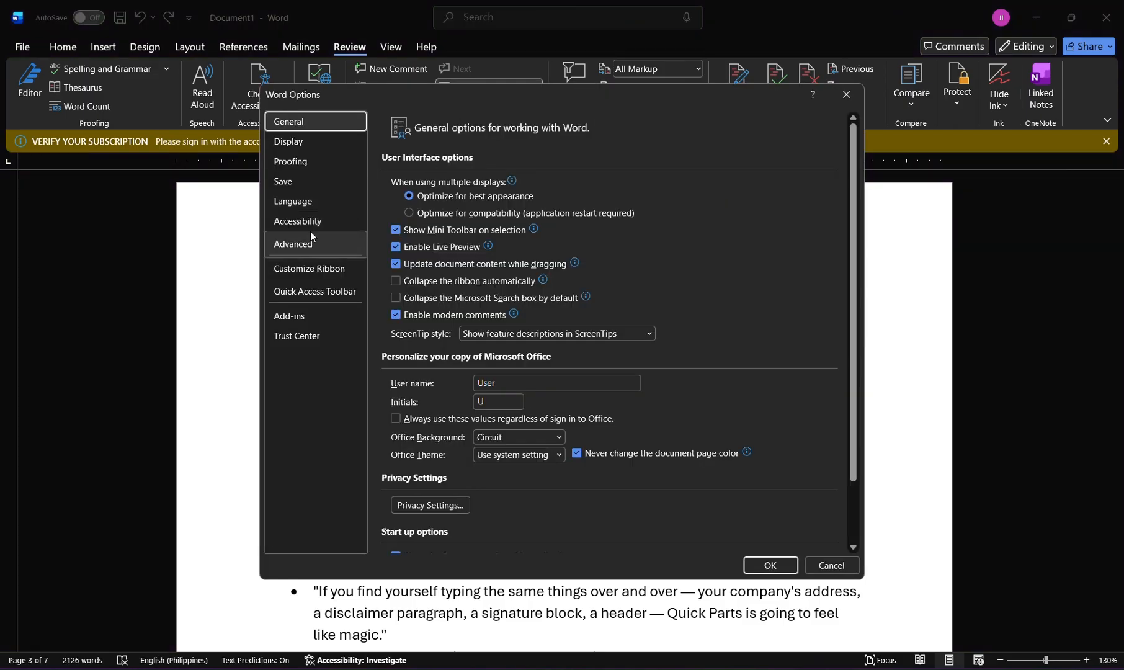
click(306, 162)
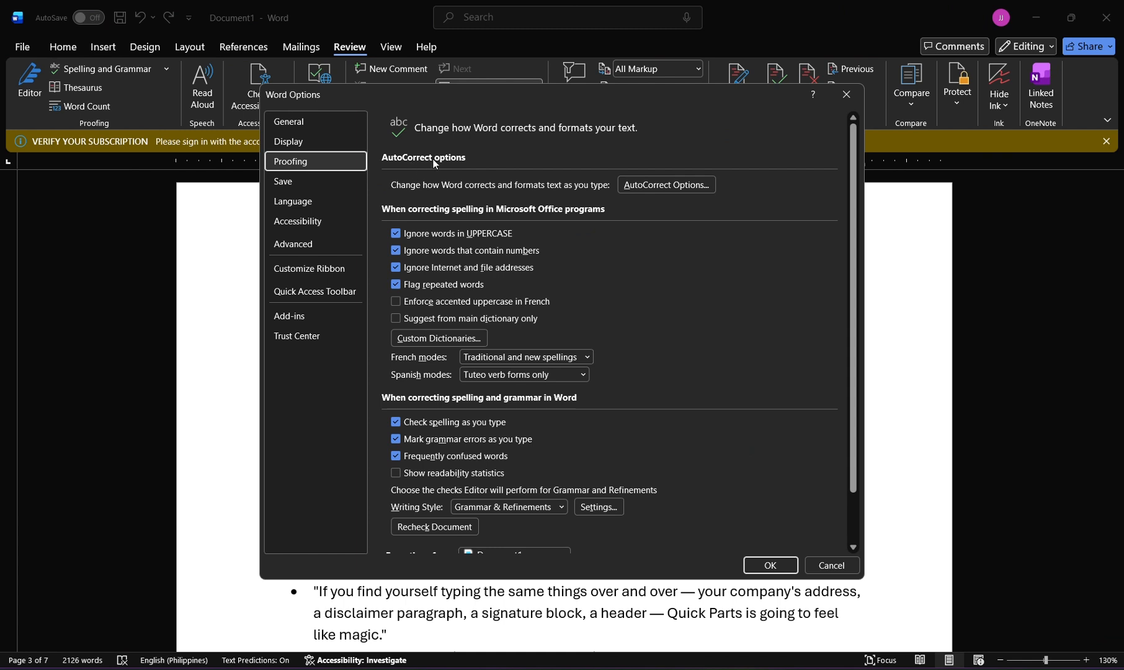
click(663, 188)
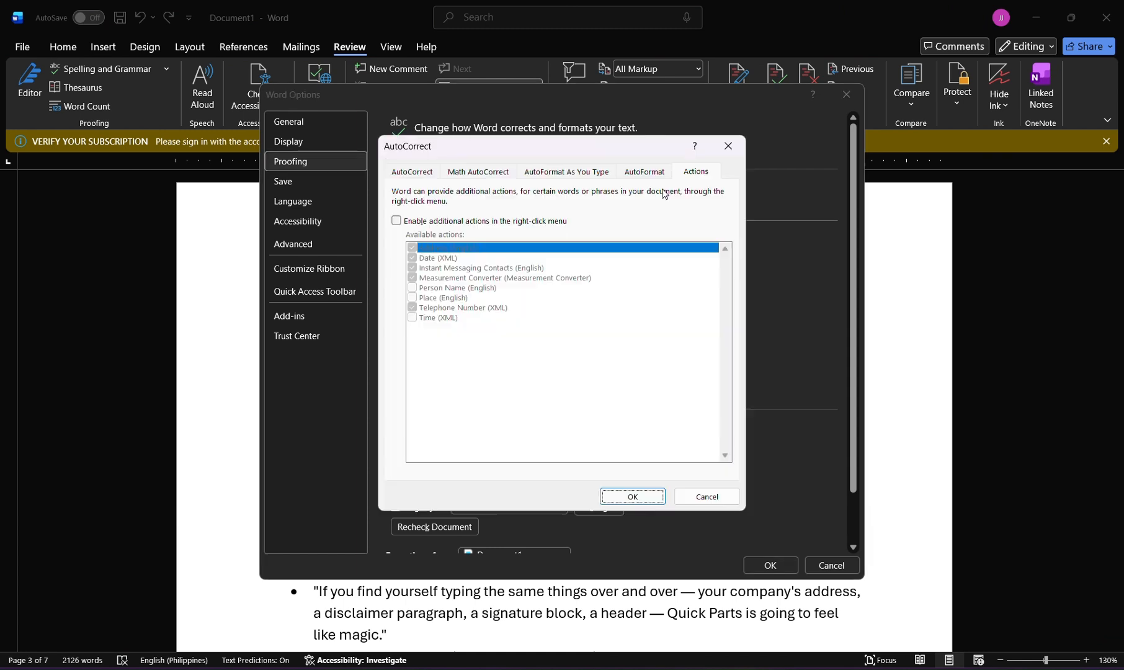
click(397, 221)
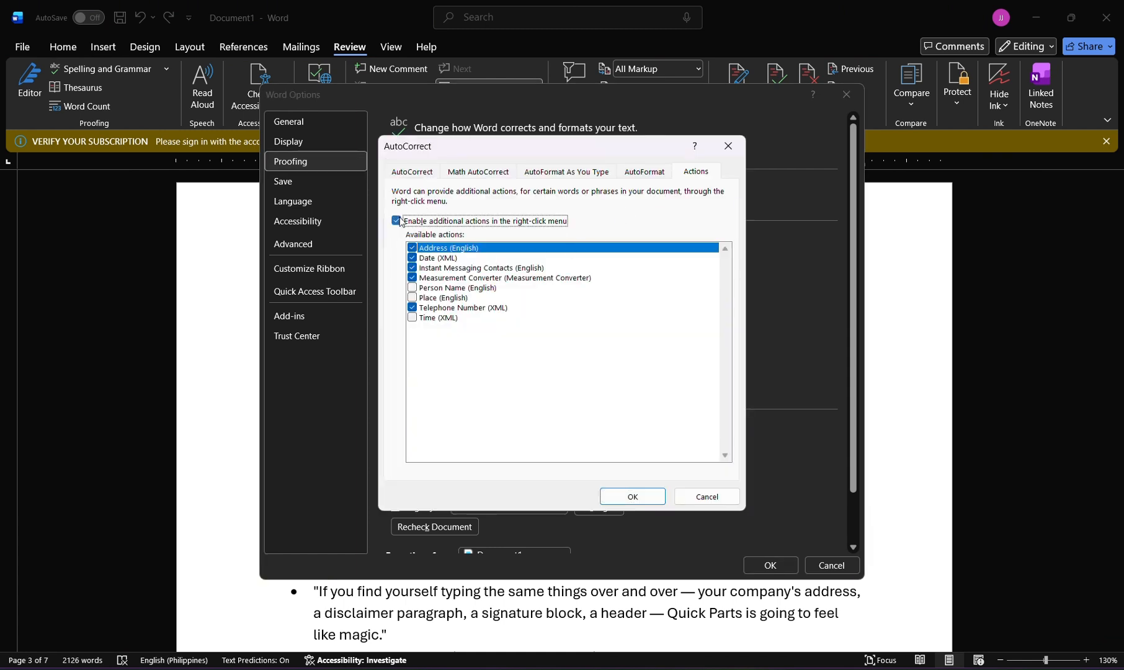
Enable the Person Name (English), Place (English) and Time (XML) actions in the available actions.
click(434, 288)
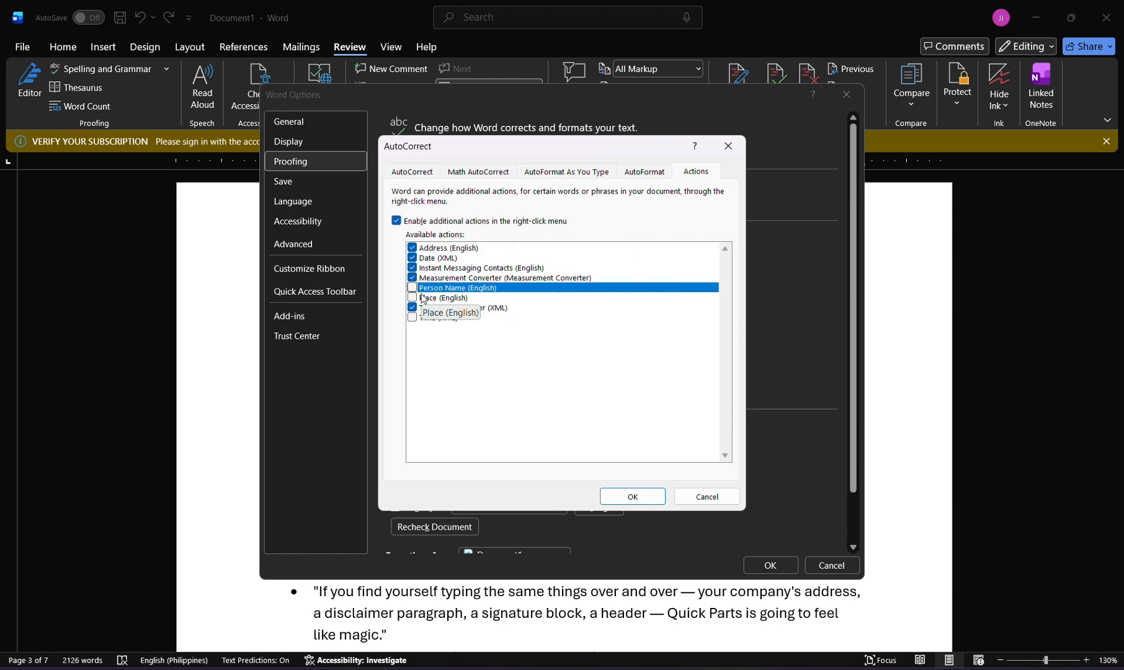
click(423, 298)
click(412, 287)
click(413, 297)
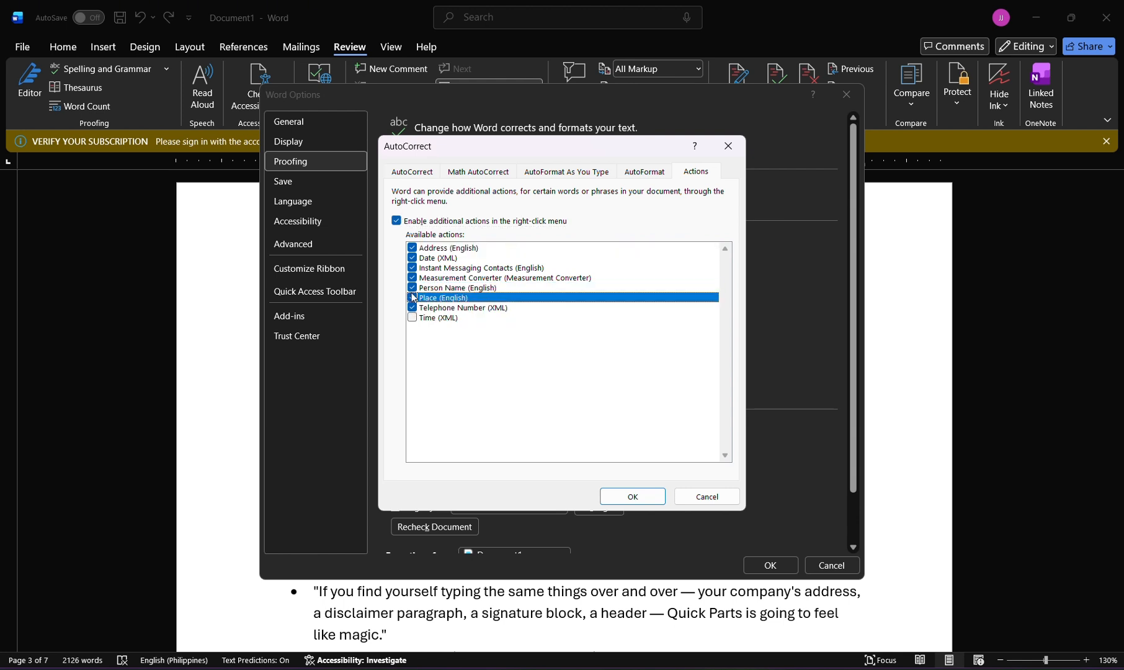
click(412, 317)
Accept the AutoCorrect and Word options and return to Document2.
click(626, 498)
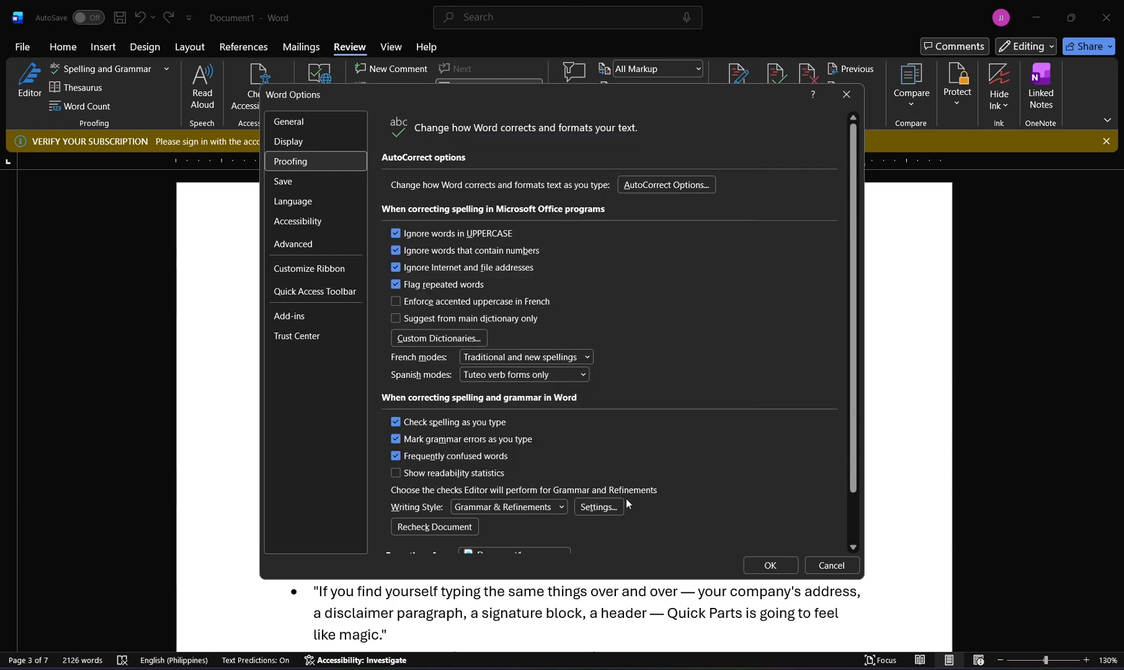
key(alt+Tab)
key(Escape)
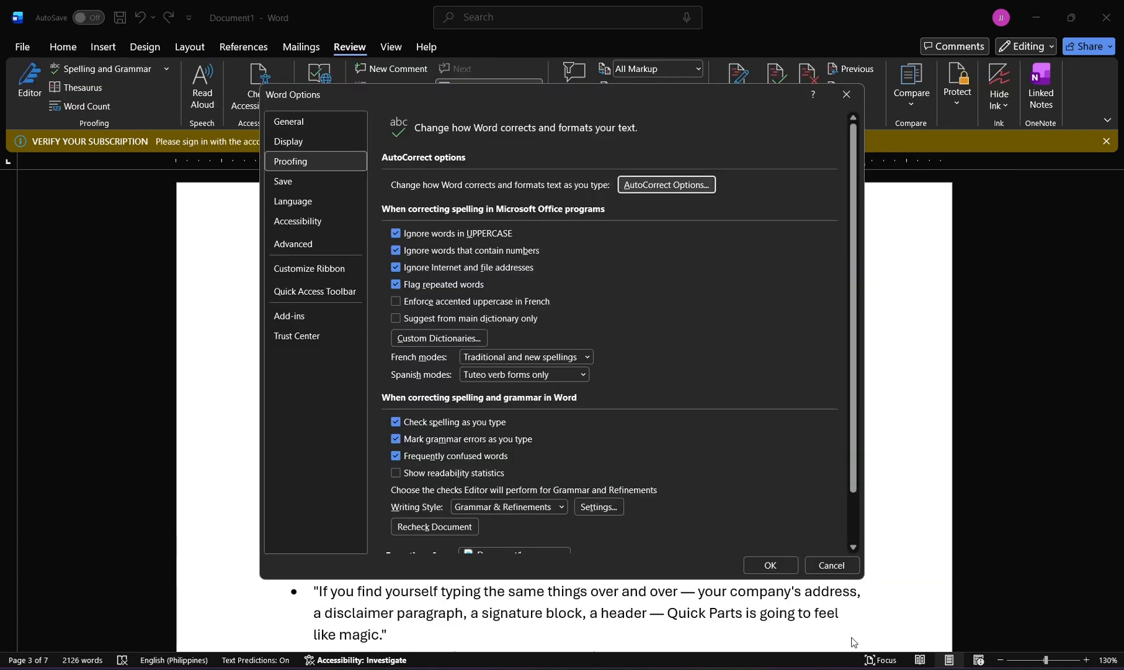
click(770, 566)
key(alt+Tab)
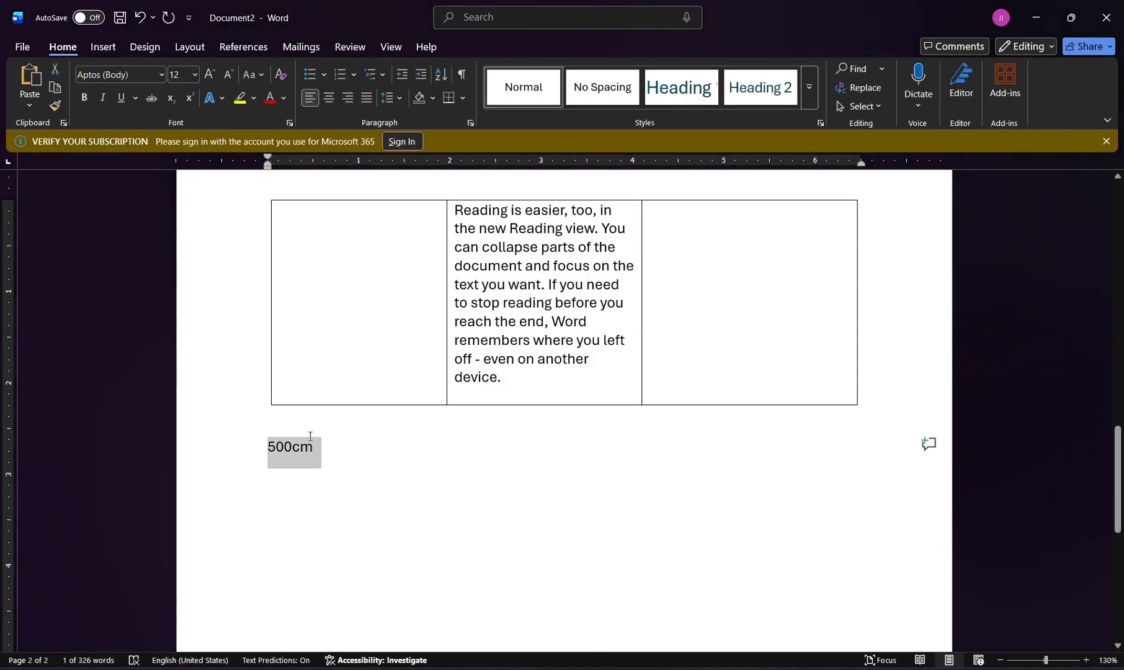
Check the additional actions offered for the selected 500cm and review which actions are enabled.
right_click(310, 448)
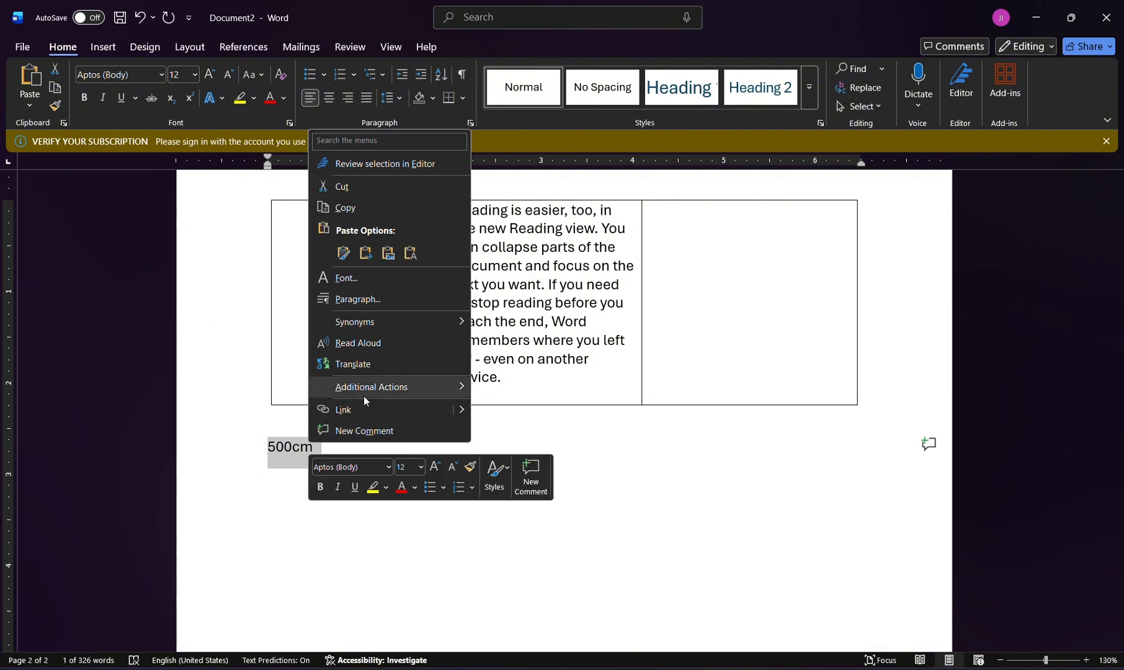
mouse_move(372, 387)
click(507, 428)
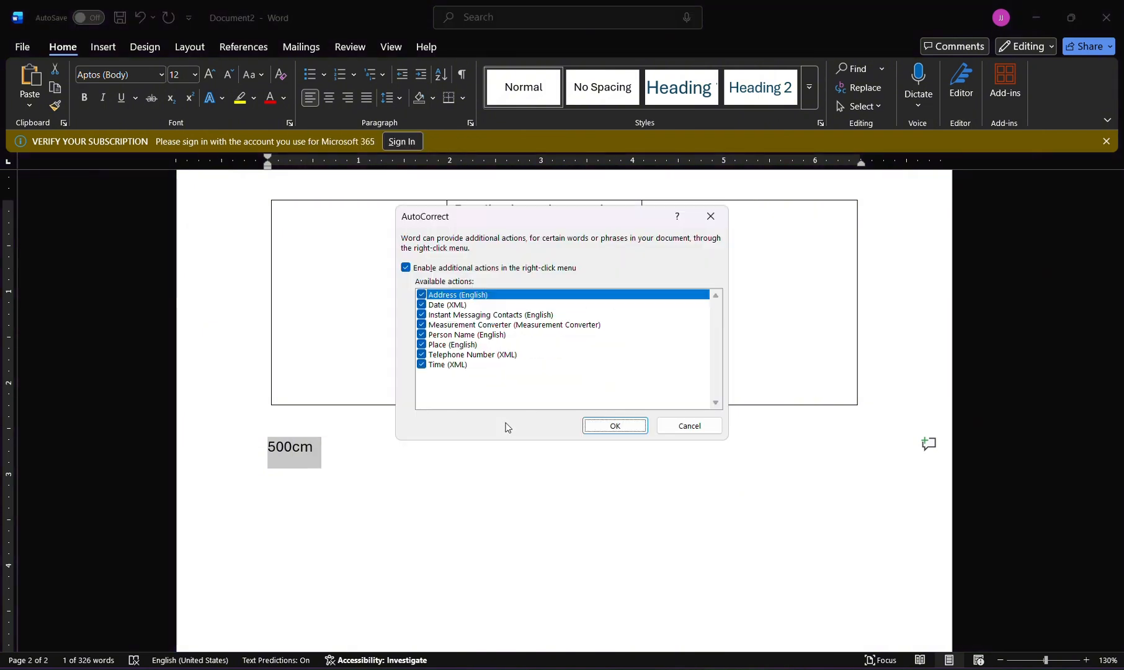
click(599, 431)
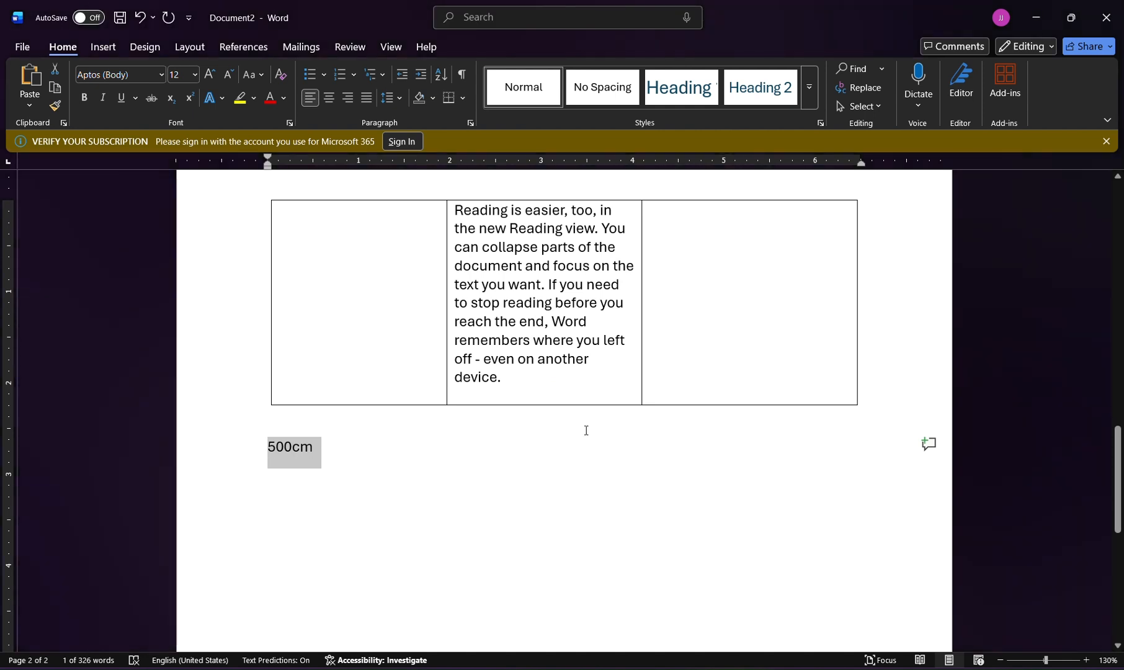
right_click(301, 452)
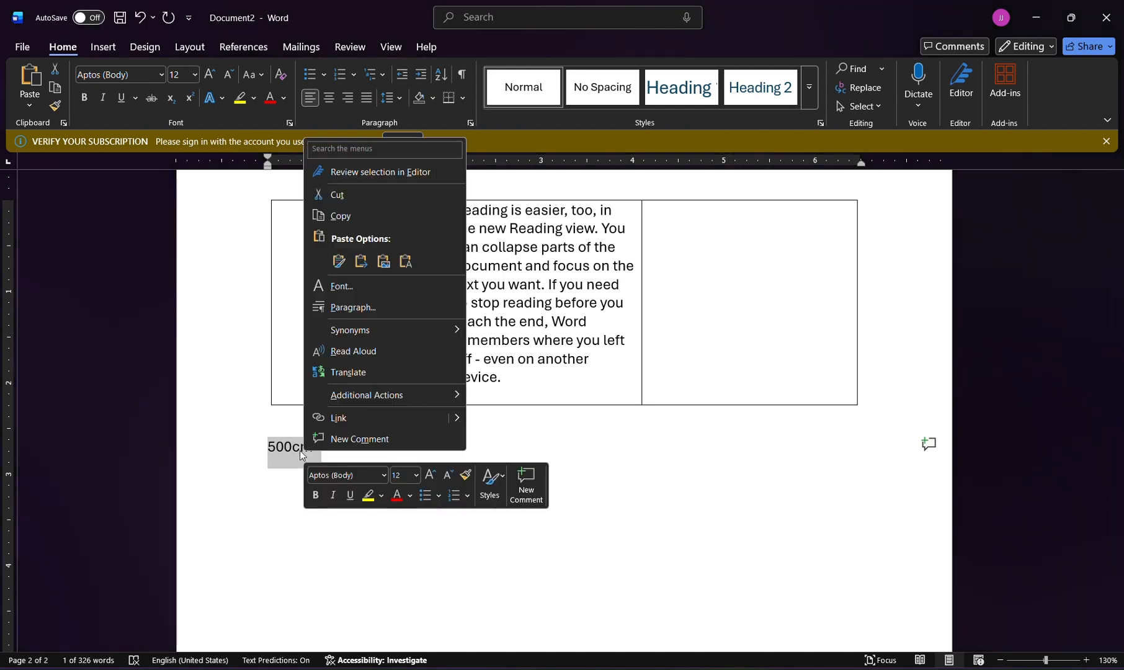
key(Escape)
Reselect only the 500cm text without its paragraph mark and look for a conversion in its additional actions.
click(272, 447)
drag(277, 448, 313, 446)
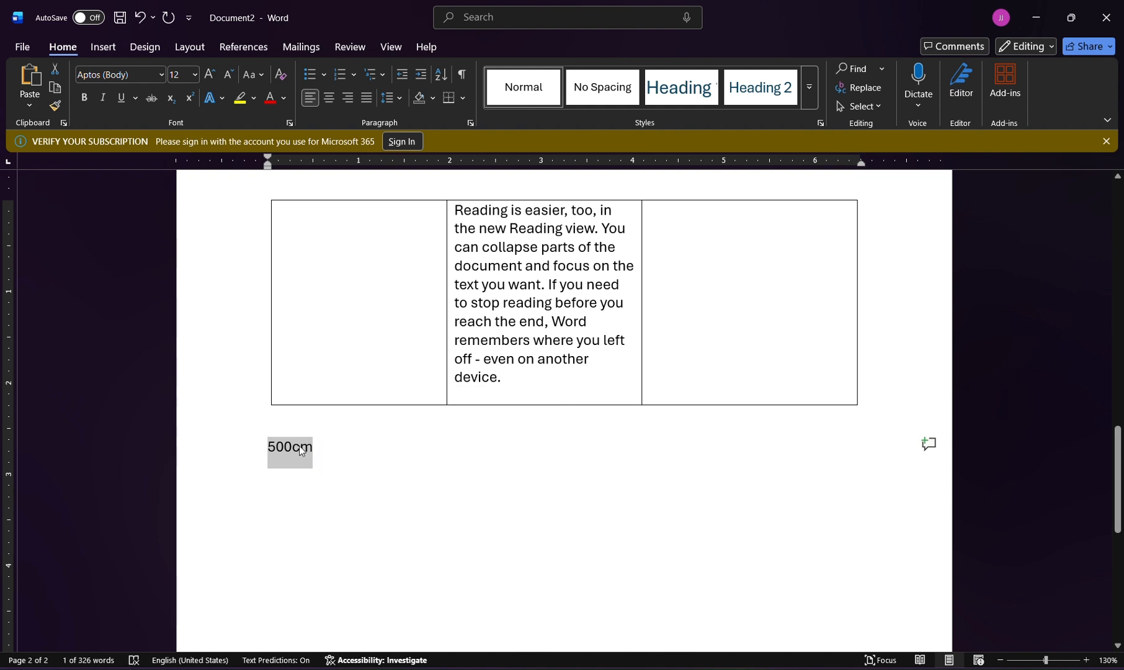
right_click(299, 446)
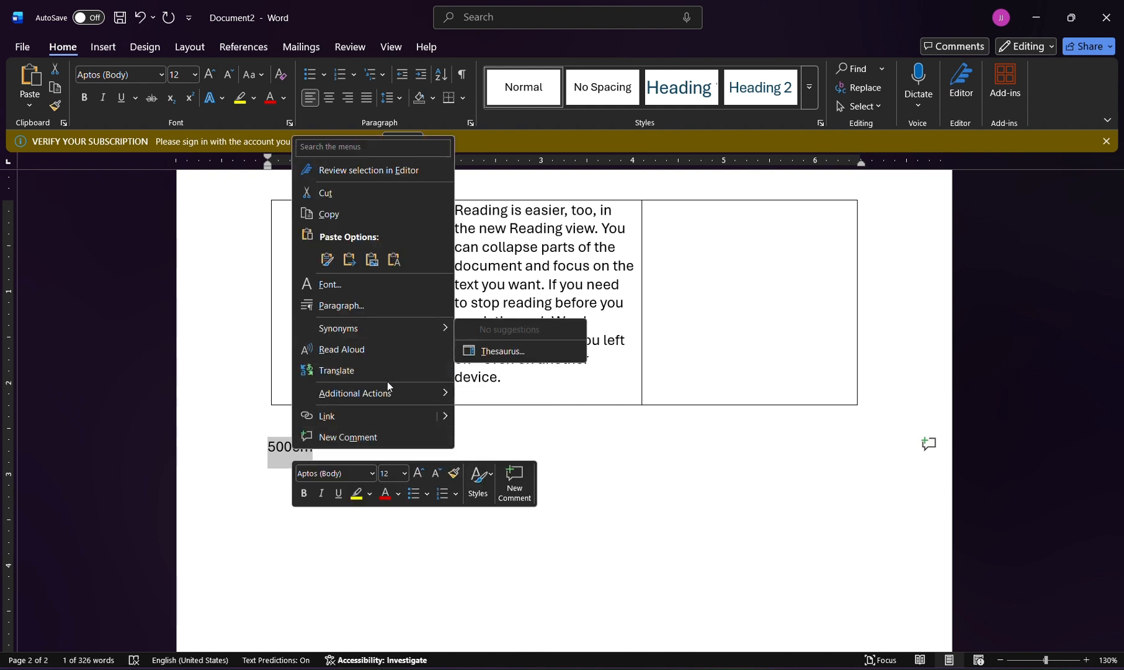
mouse_move(396, 400)
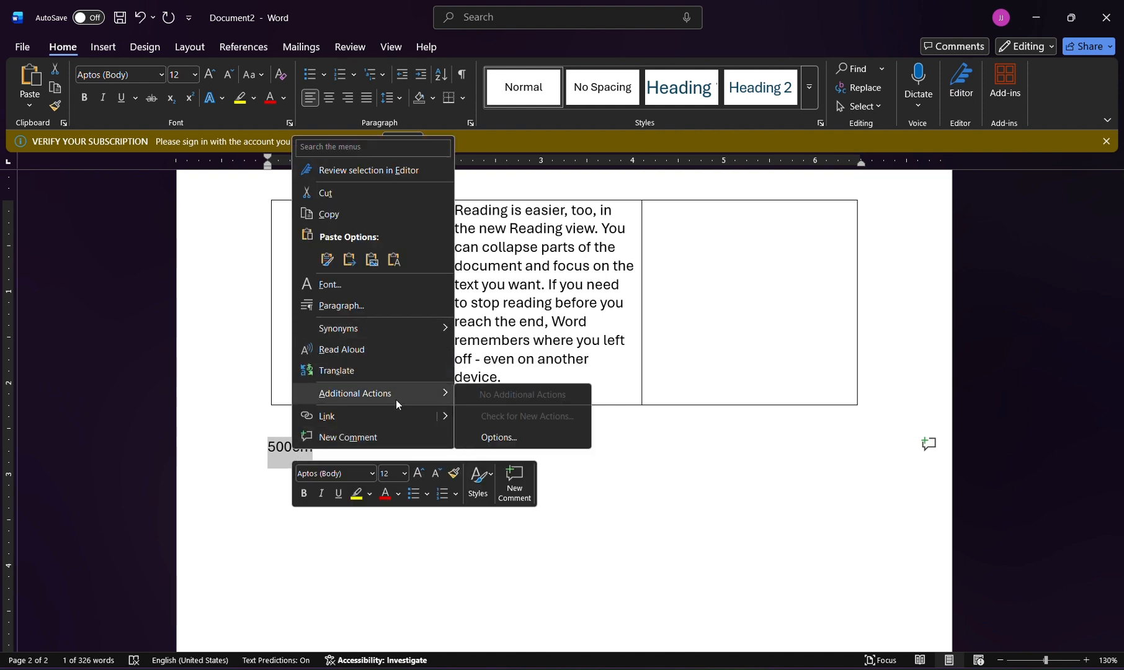
In the additional actions options, disable every available action except Measurement Converter and accept the settings.
click(502, 438)
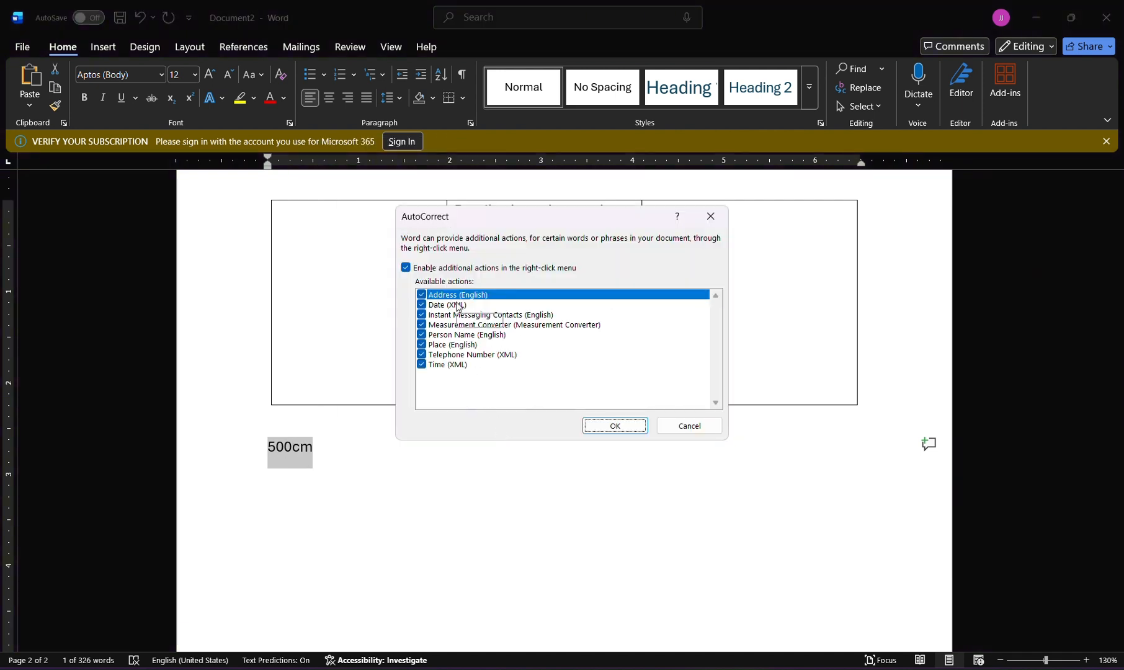
click(539, 306)
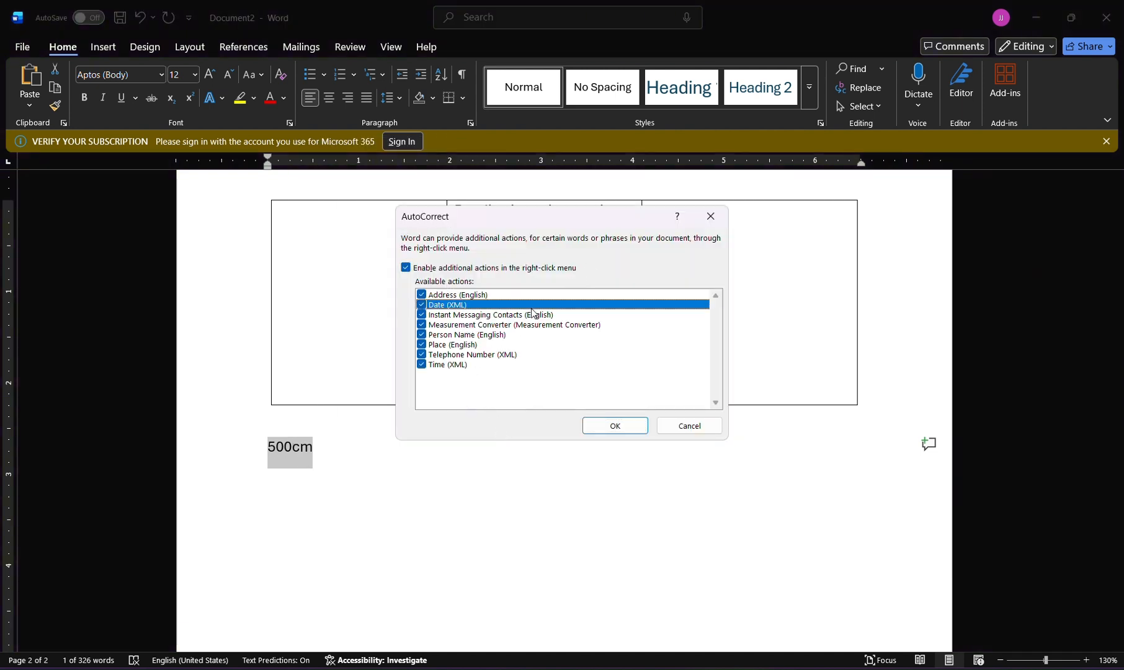
click(525, 315)
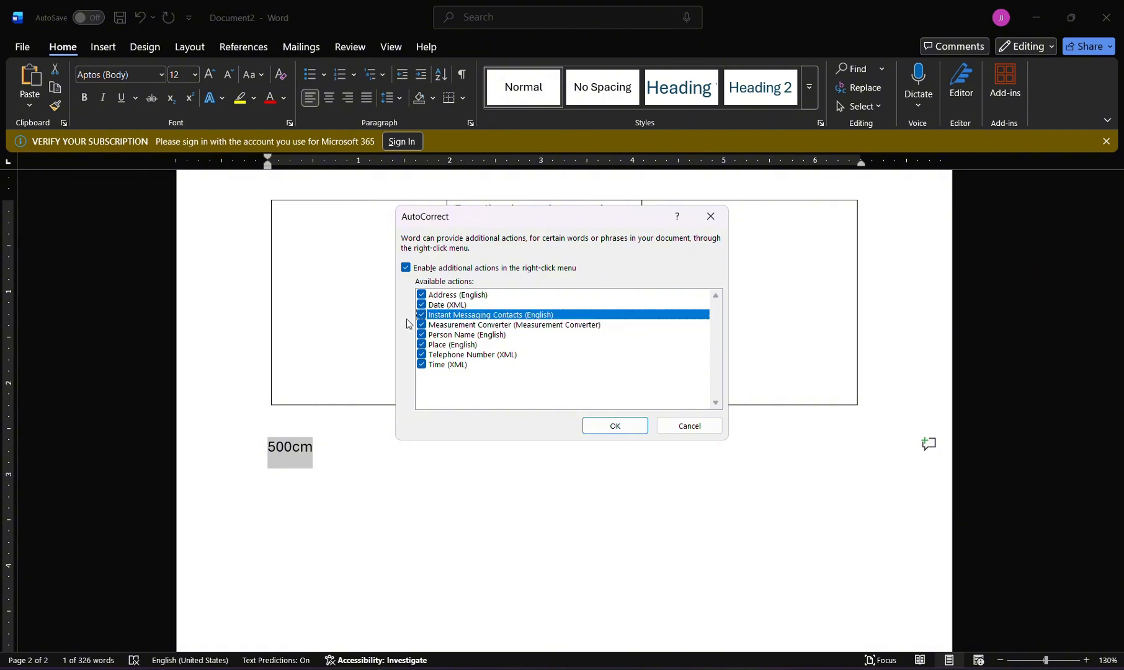
click(421, 305)
click(422, 297)
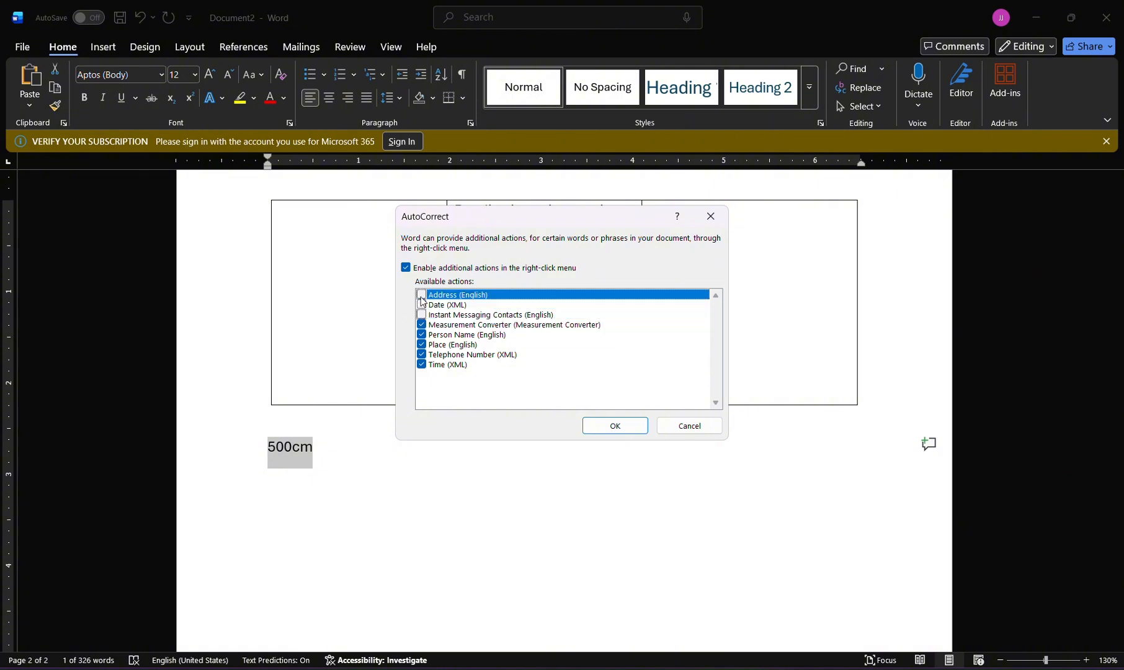
click(422, 345)
click(422, 335)
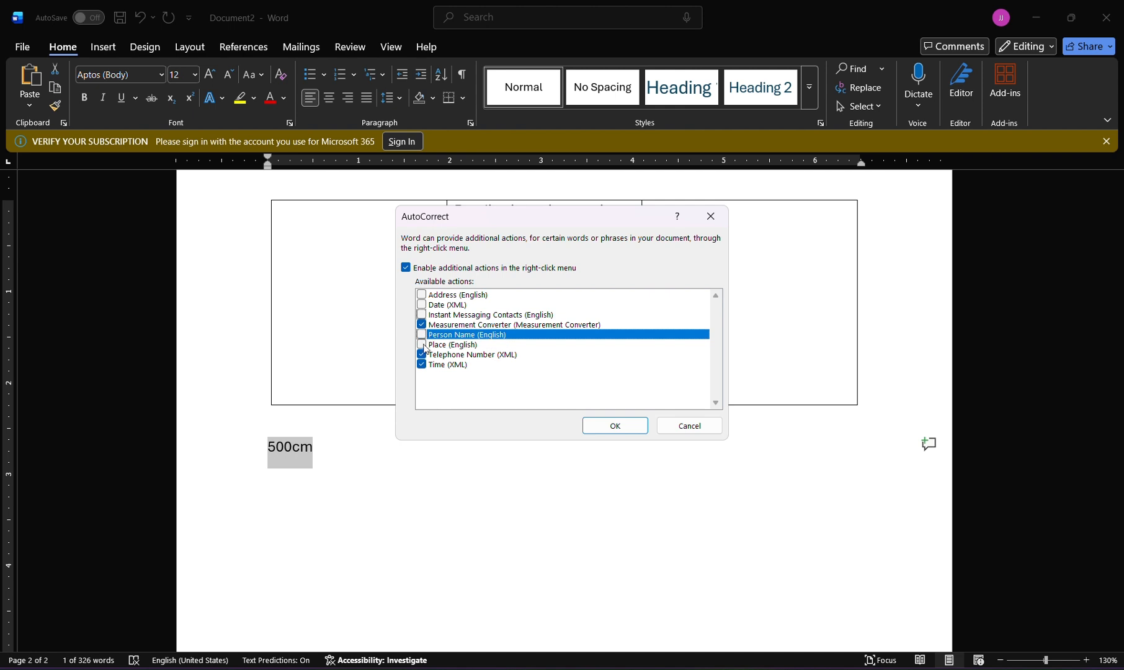
click(422, 355)
click(422, 364)
click(594, 430)
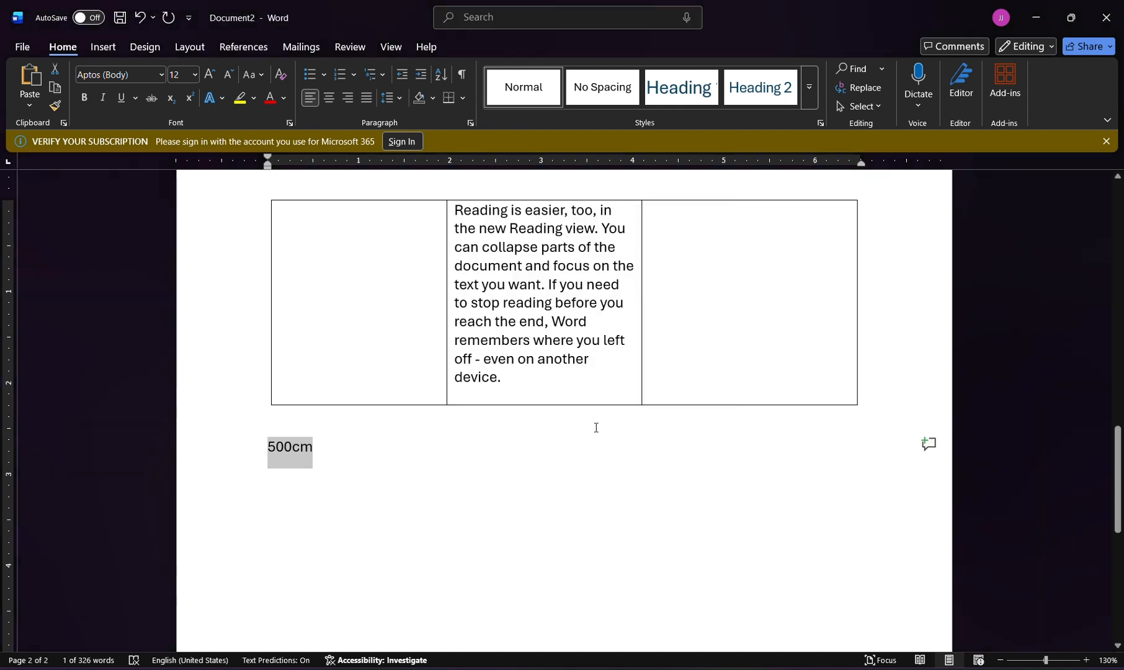
Look for a conversion of 500cm again and recheck the Measurement Converter setting in the additional actions options.
right_click(303, 449)
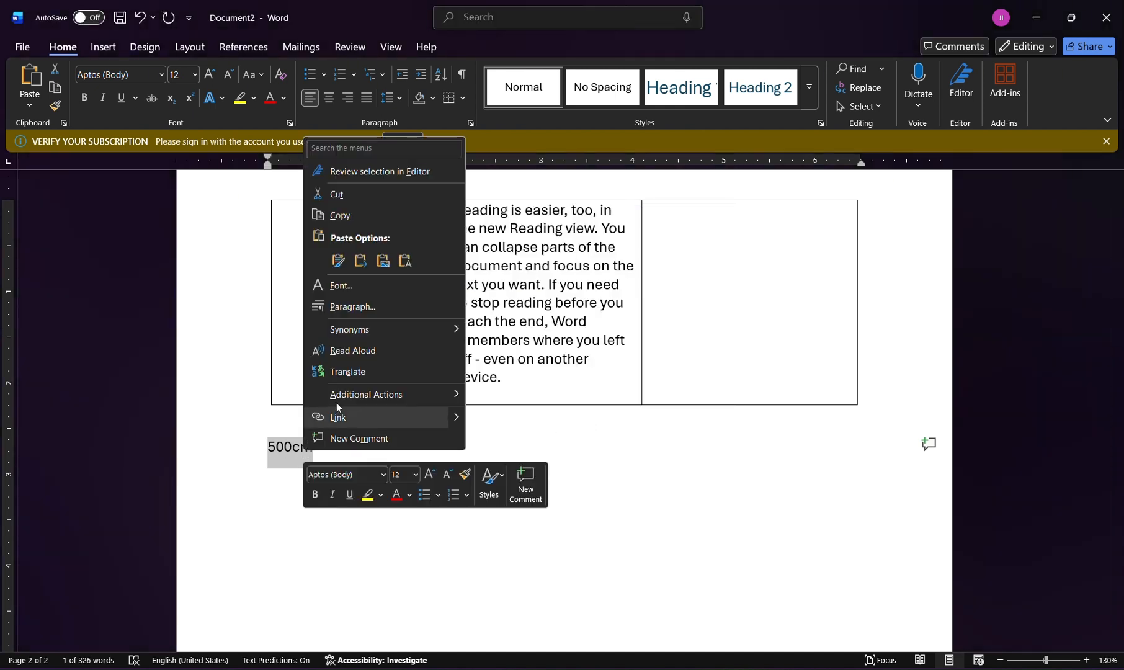
mouse_move(371, 394)
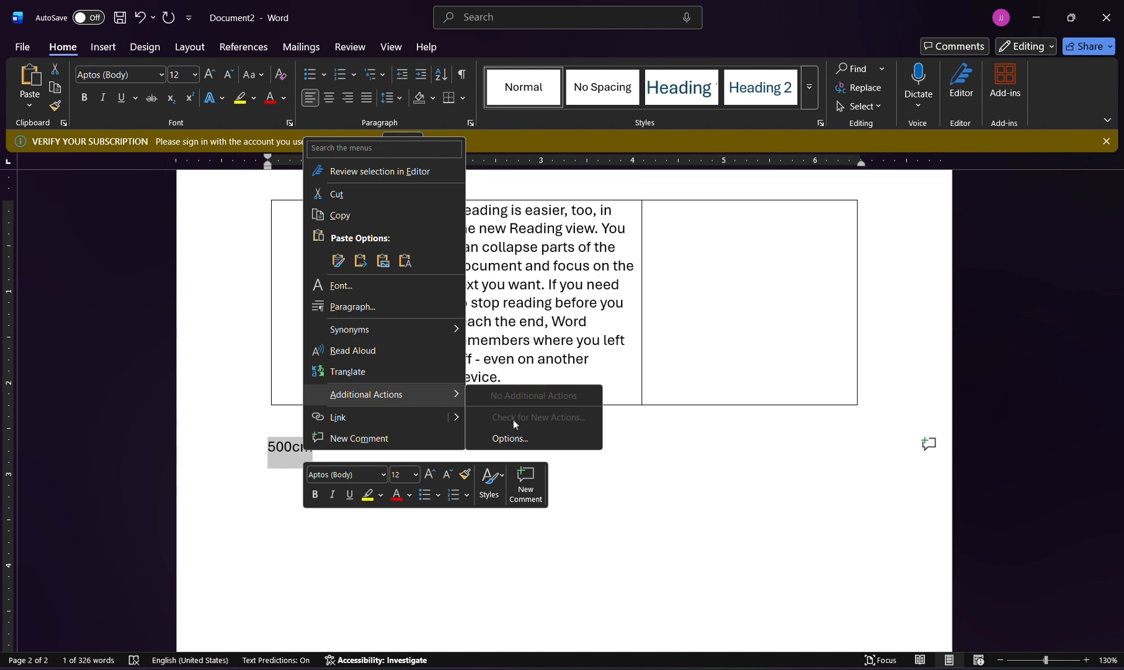
click(510, 439)
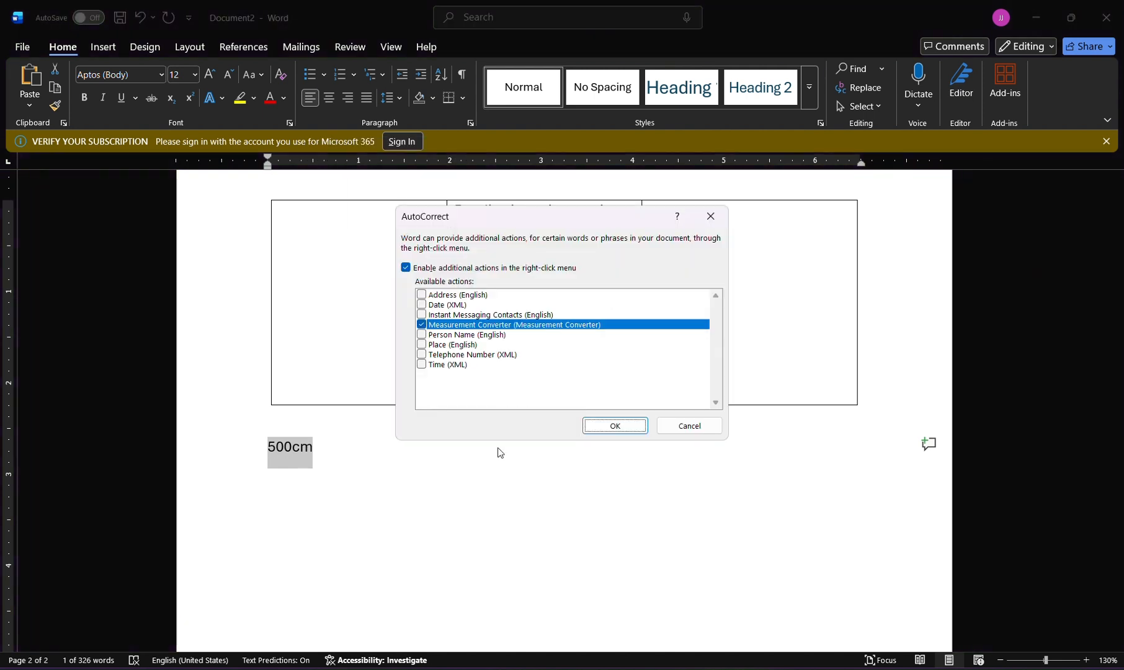
click(614, 426)
Insert a space to make the measurement "500 cm", select it and look through its additional actions for a conversion.
click(293, 451)
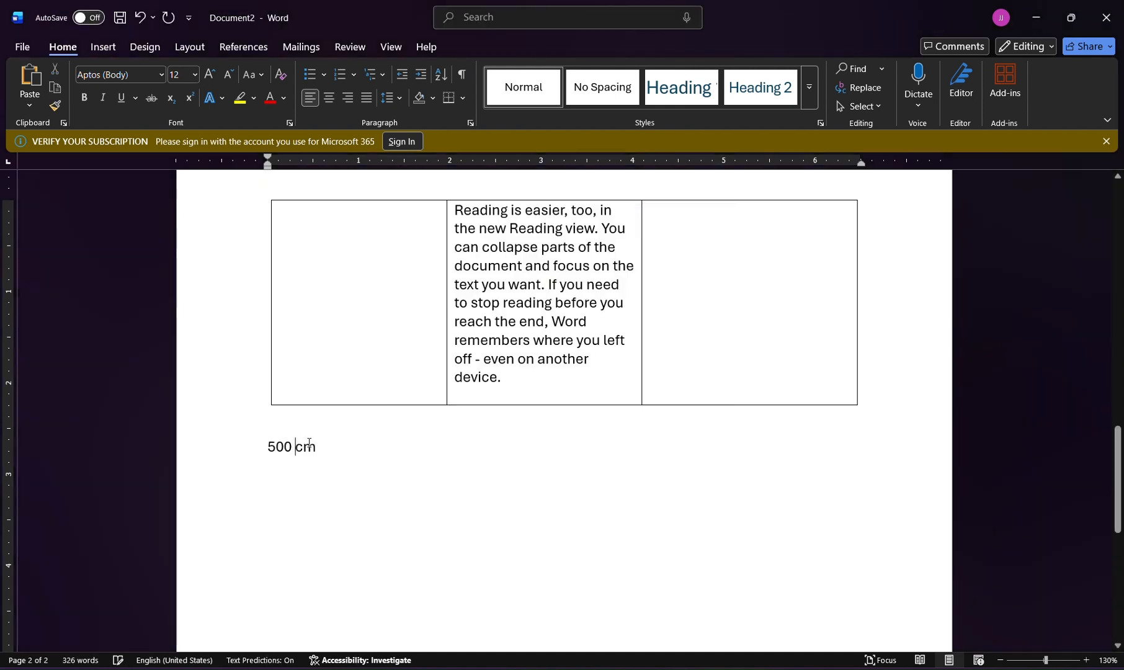
drag(320, 449, 261, 448)
right_click(290, 449)
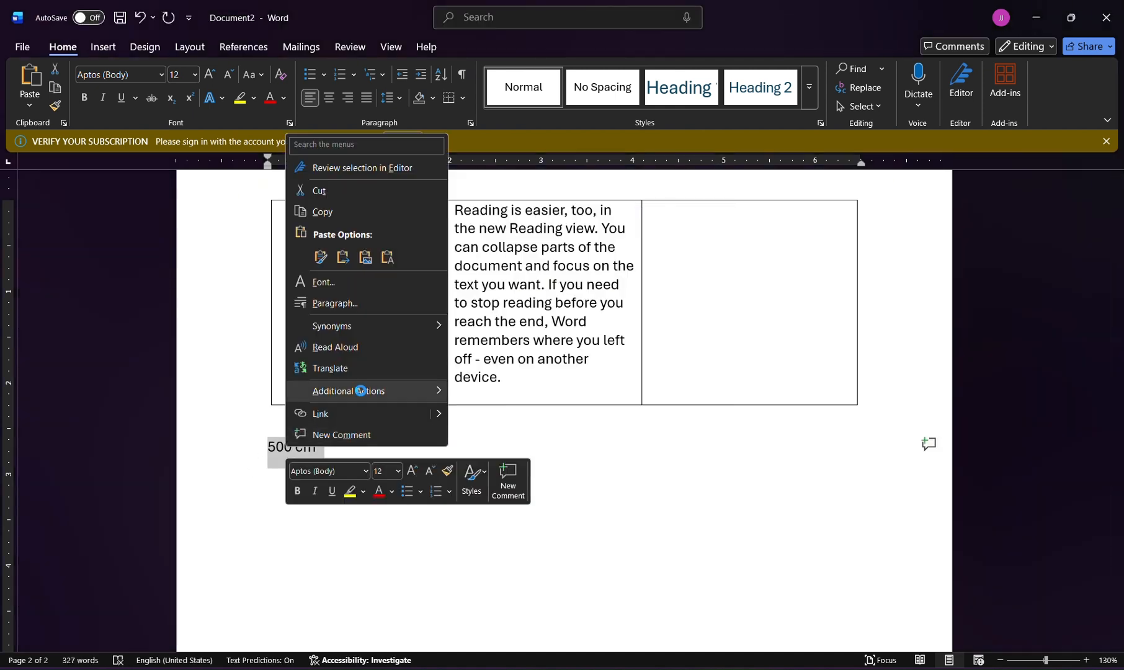
mouse_move(364, 391)
click(506, 537)
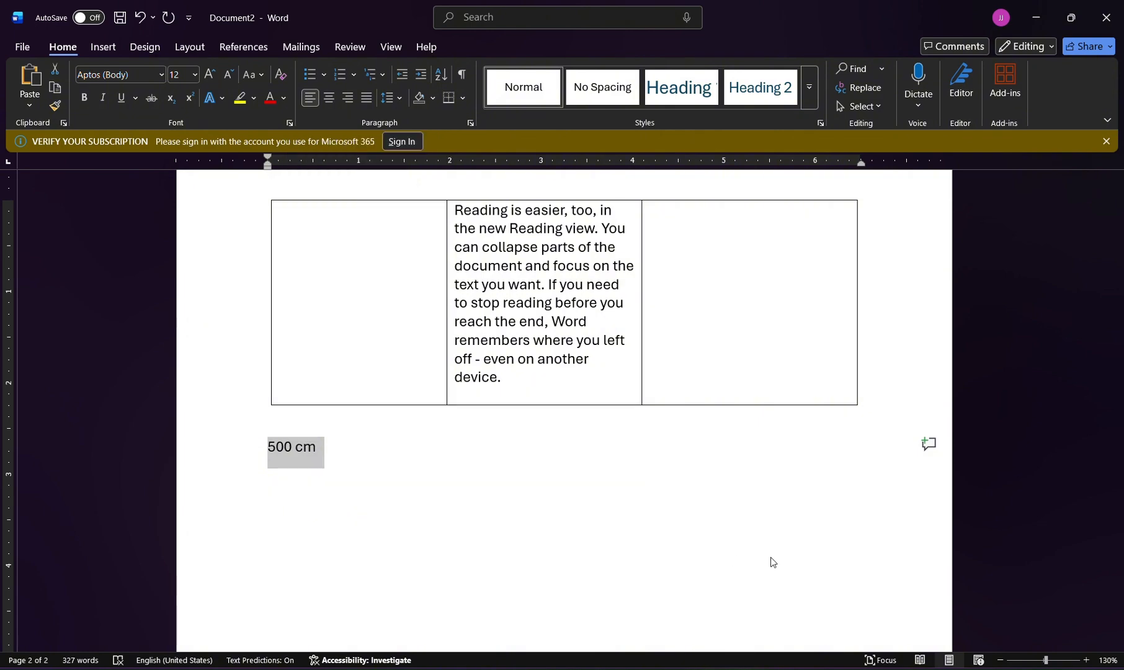
In Document1, save the "It lets you save any piece of text" bullet paragraph to the Quick Part Gallery with the default settings.
key(alt+Tab)
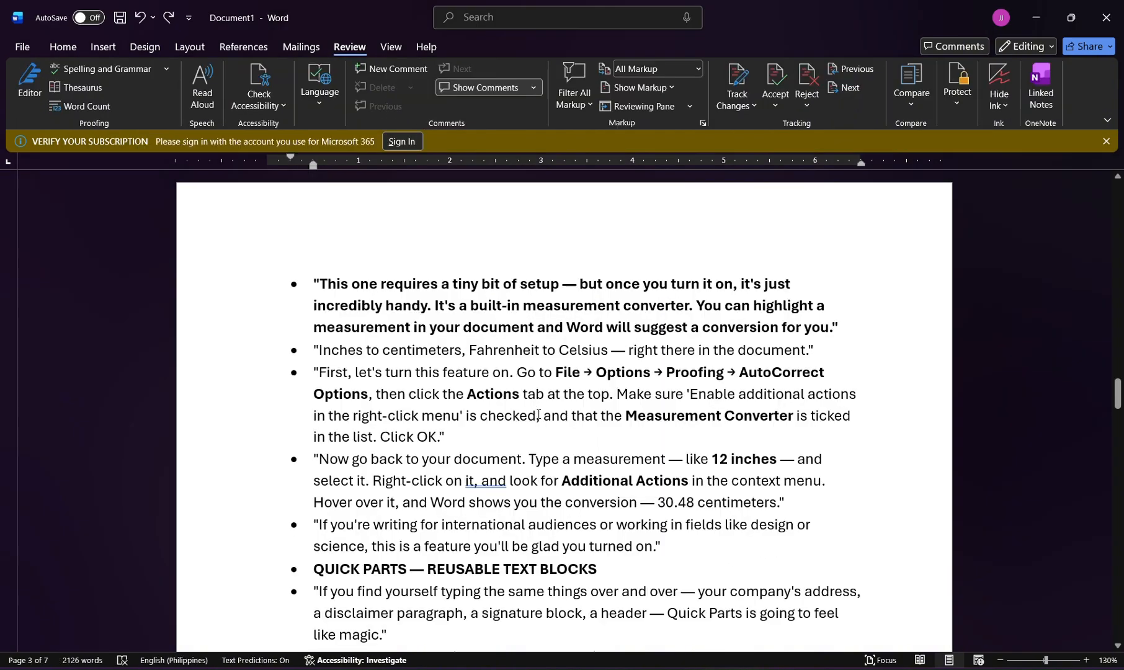
scroll(522, 502, down, 4)
scroll(522, 504, down, 2)
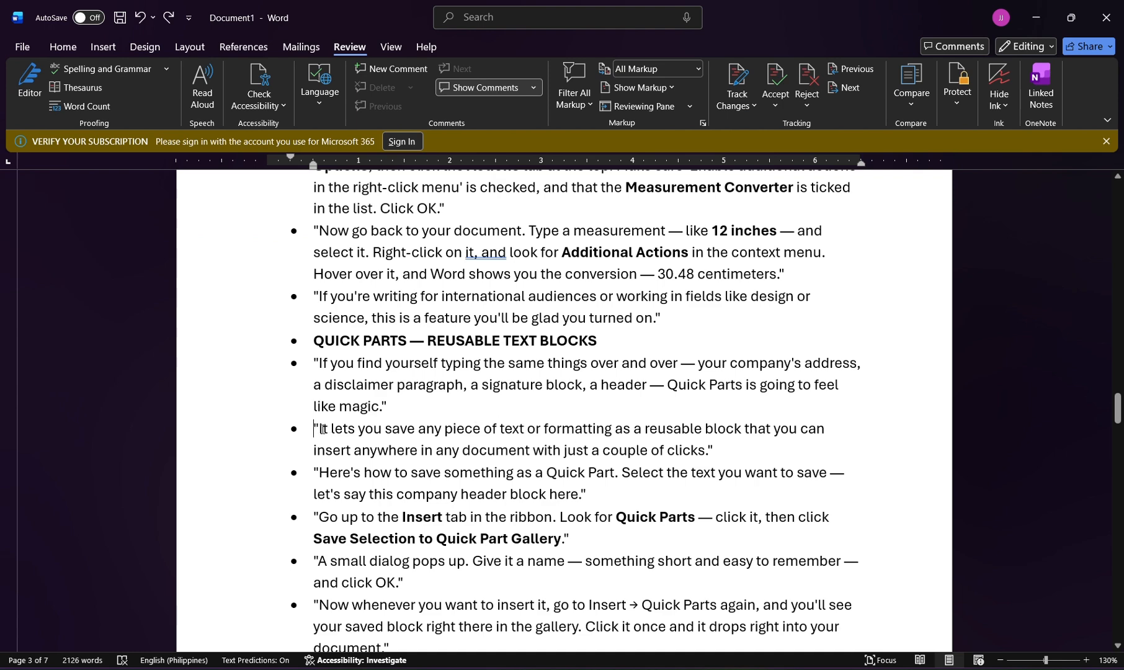
drag(322, 429, 776, 459)
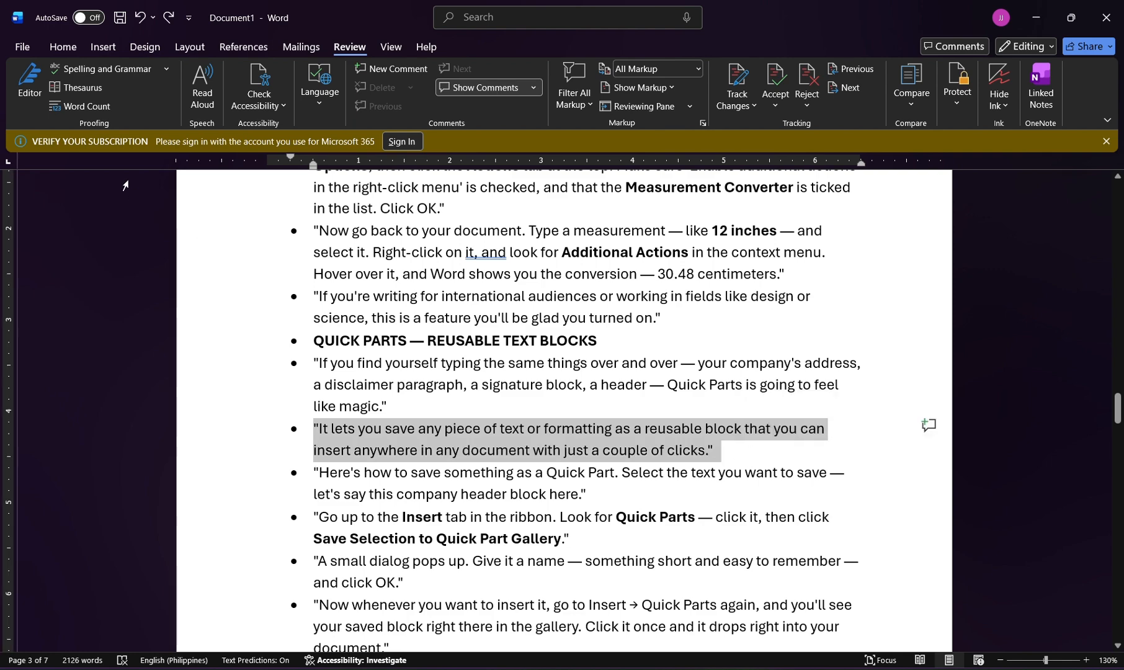
click(103, 47)
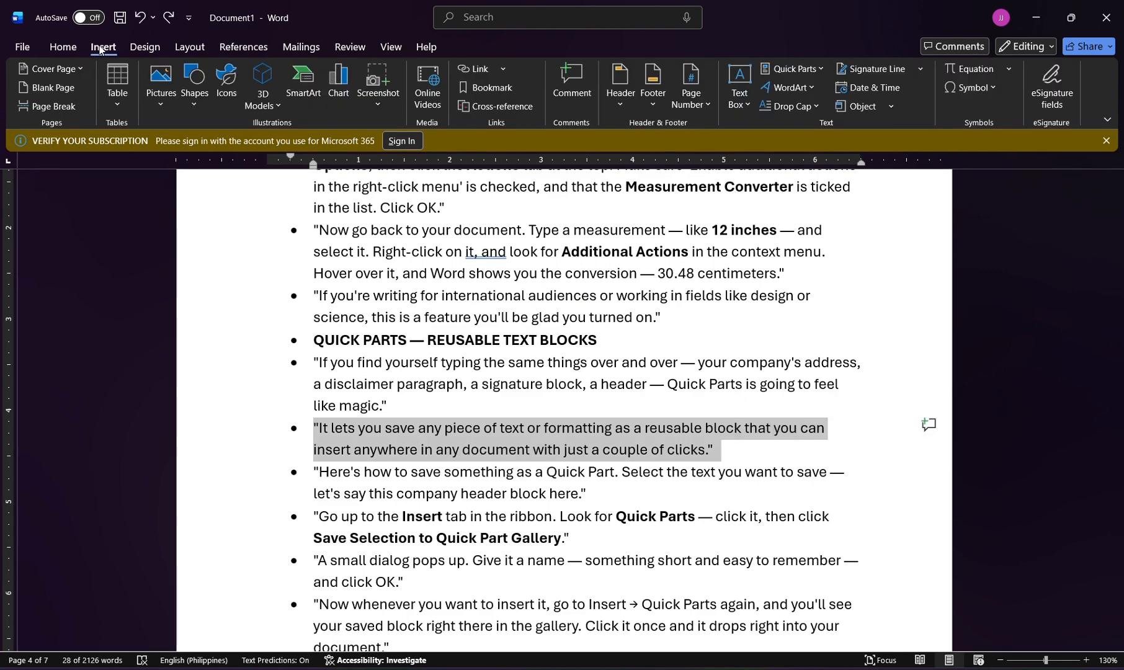
click(774, 70)
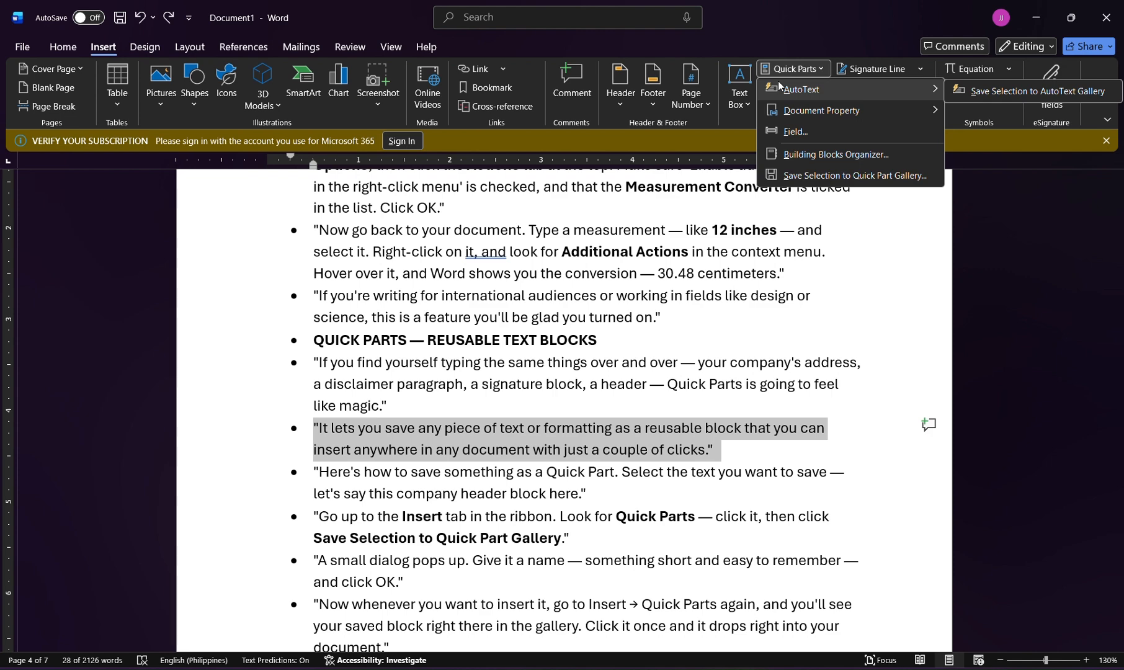
click(796, 174)
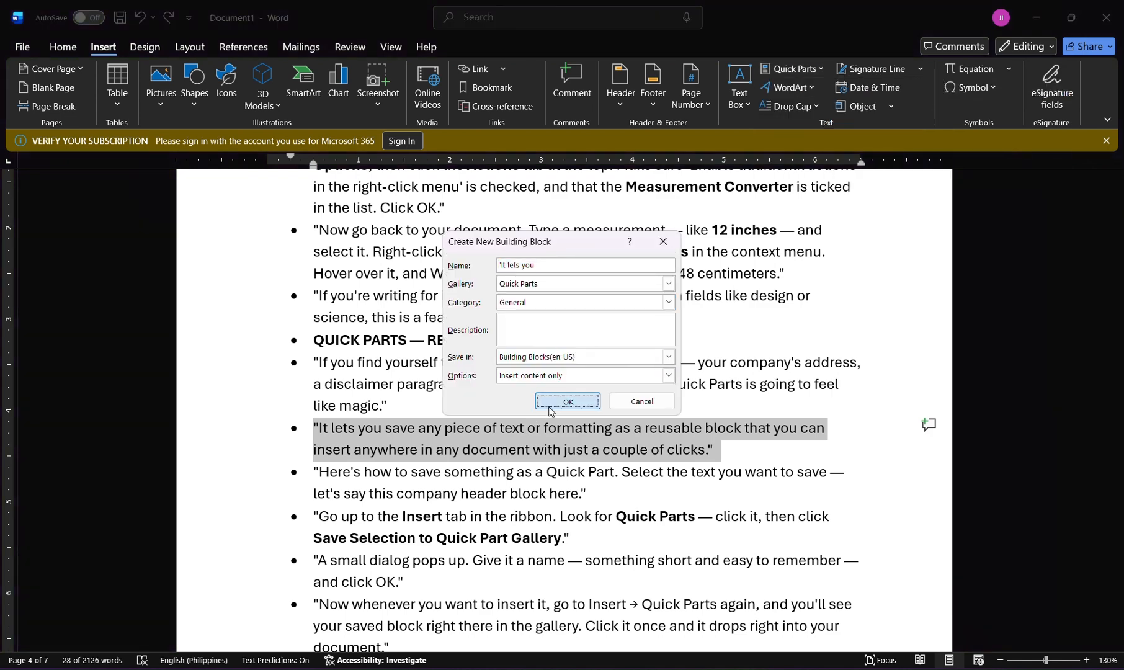
click(552, 403)
Add an empty bullet after the "It lets you save any piece of text" paragraph and insert the saved Quick Part.
scroll(550, 407, down, 2)
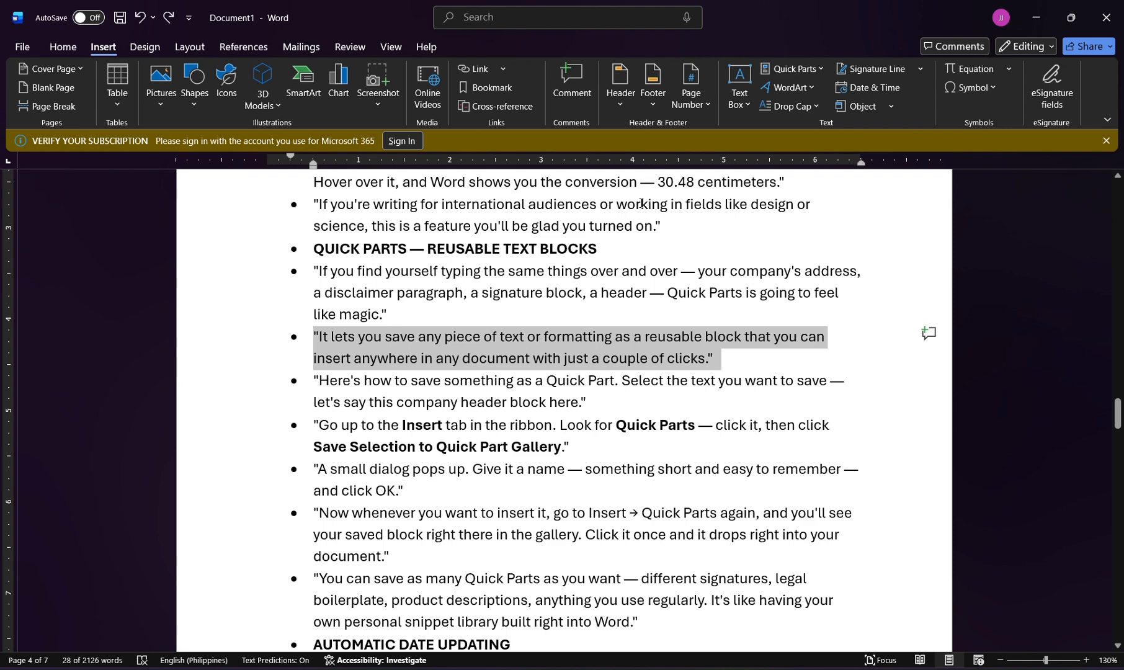
click(767, 367)
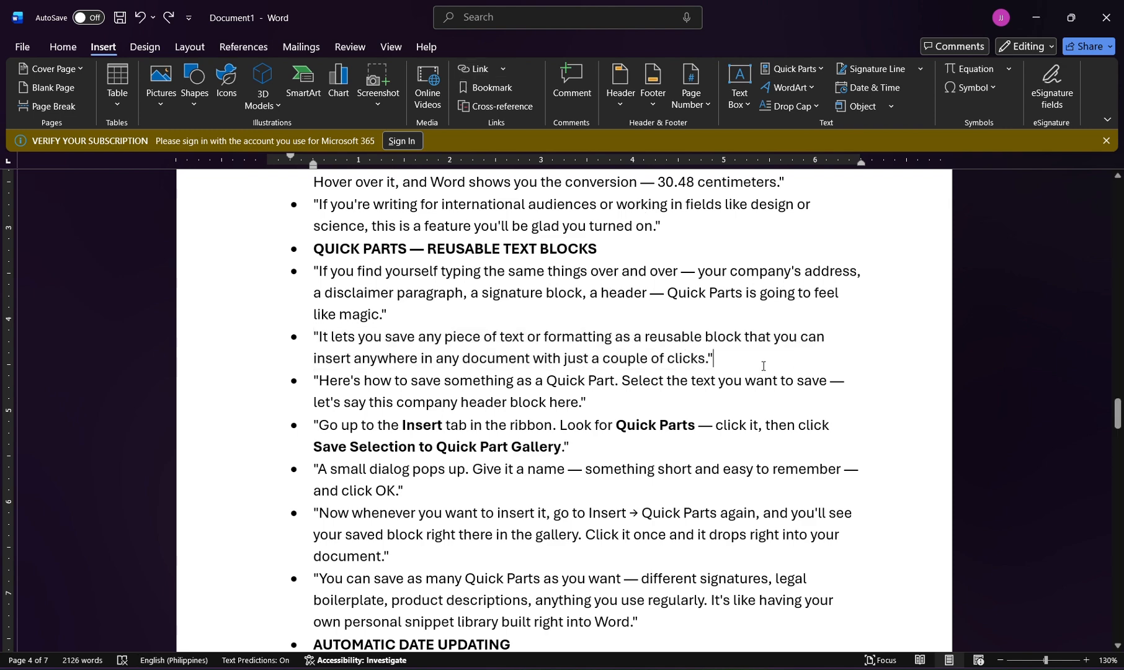
key(Return)
click(793, 69)
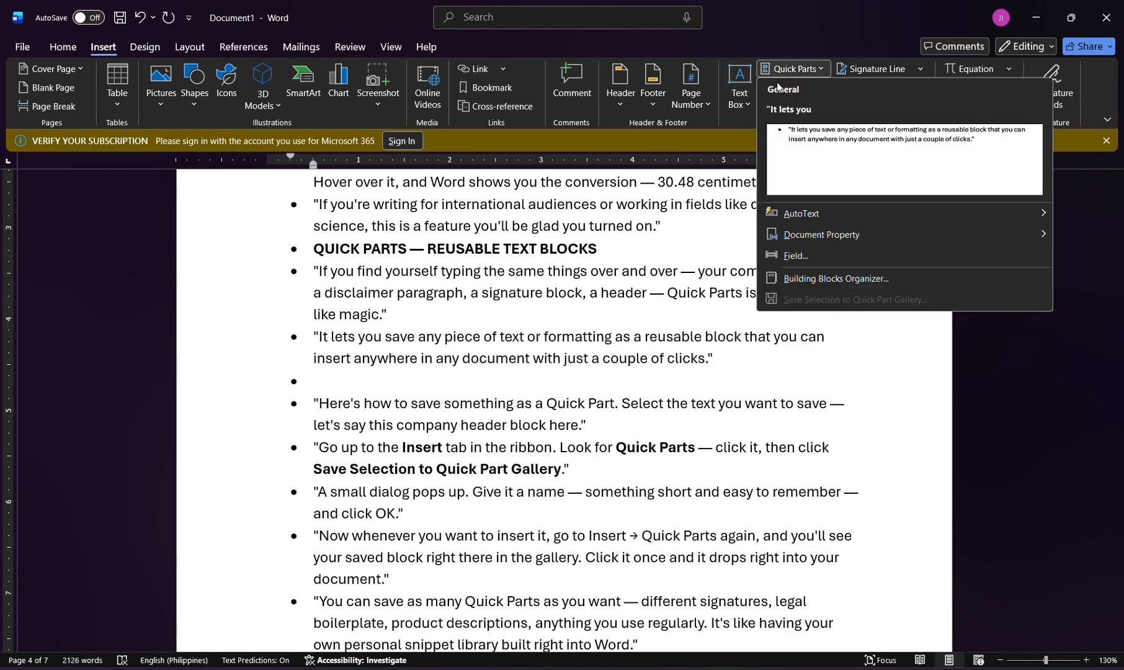
click(810, 180)
Read the script's automatic date updating section and look through the available date formats without inserting a date.
scroll(533, 414, down, 6)
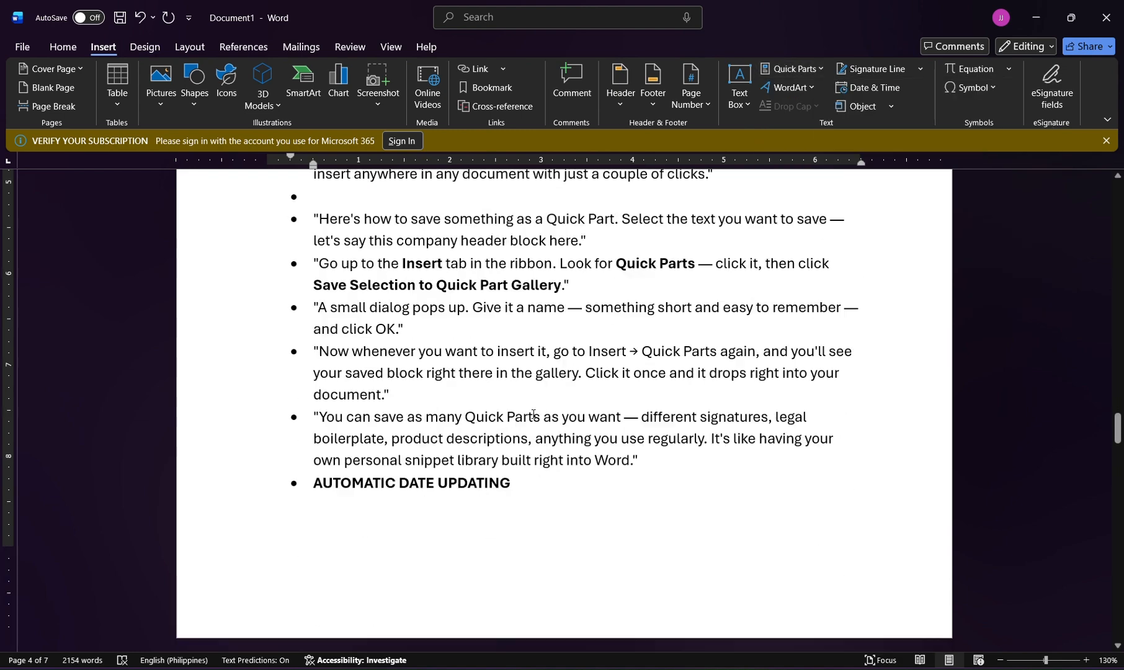
scroll(534, 414, down, 4)
scroll(533, 414, down, 1)
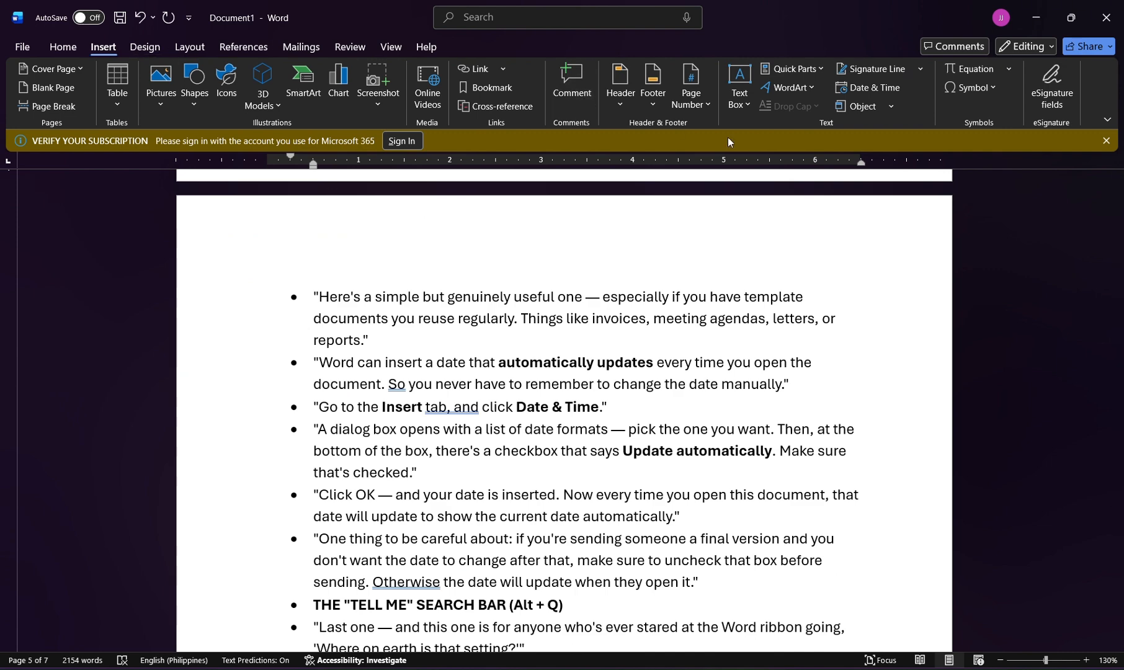
click(857, 89)
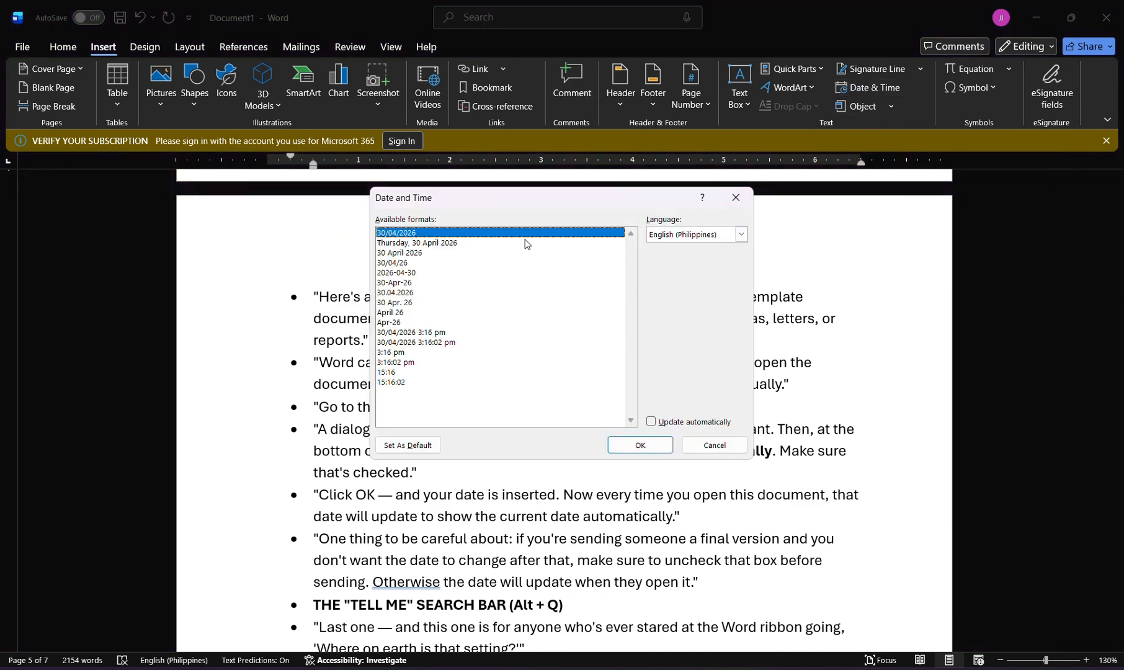
click(715, 445)
Insert the current date in the 30/04/2026 format with automatic updating enabled.
scroll(624, 411, down, 3)
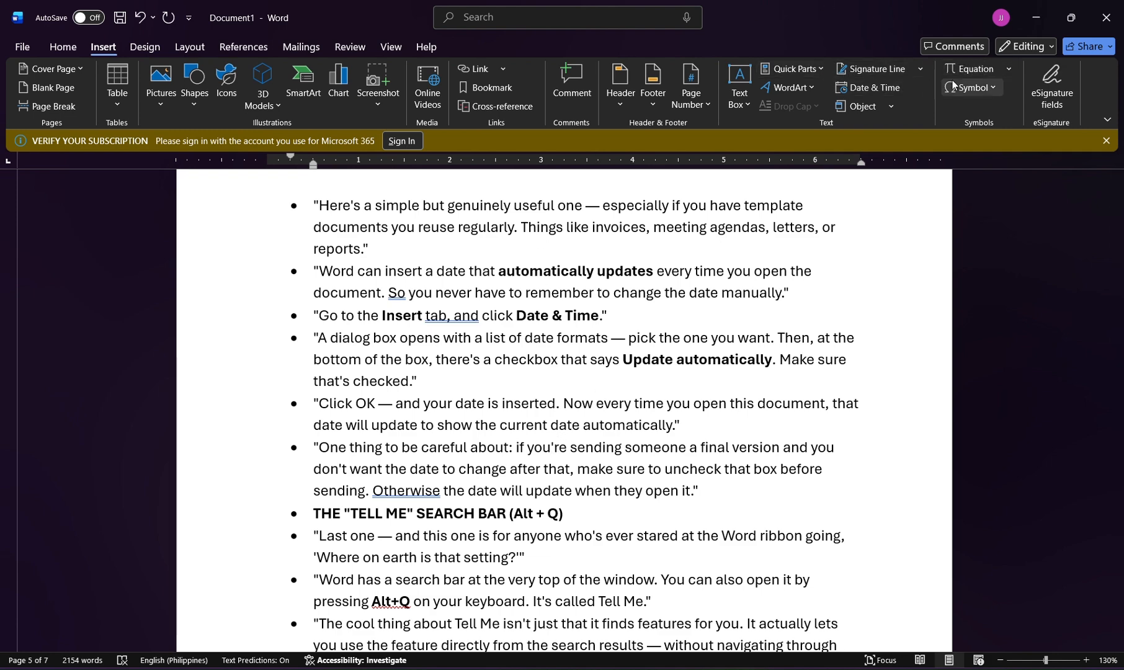
click(886, 93)
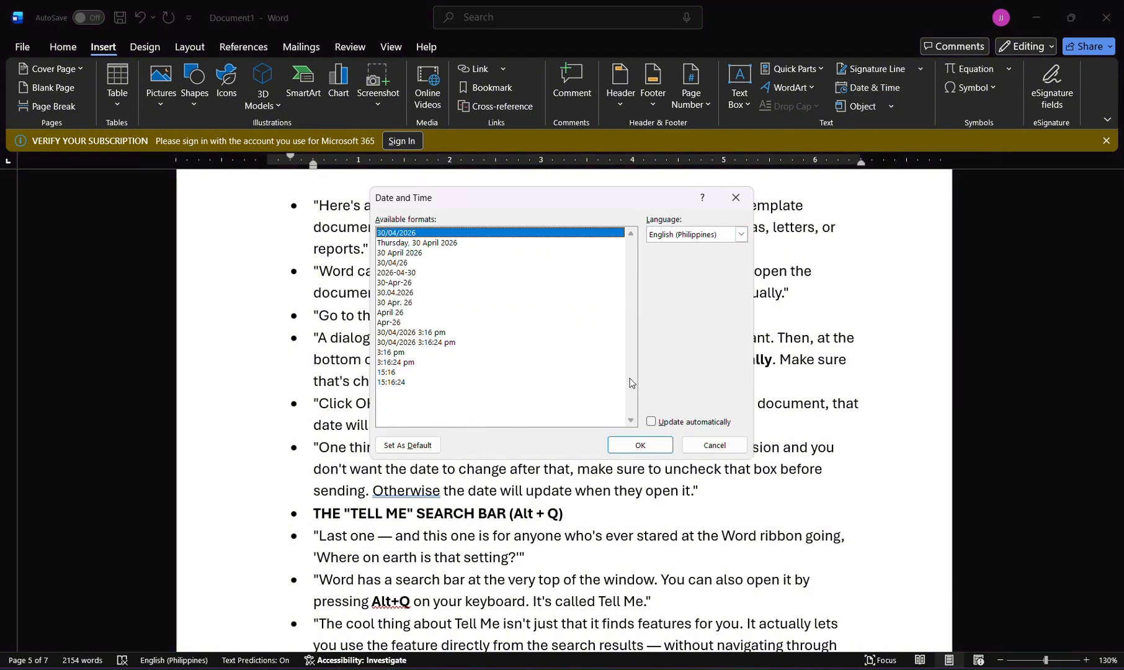
click(653, 422)
click(655, 451)
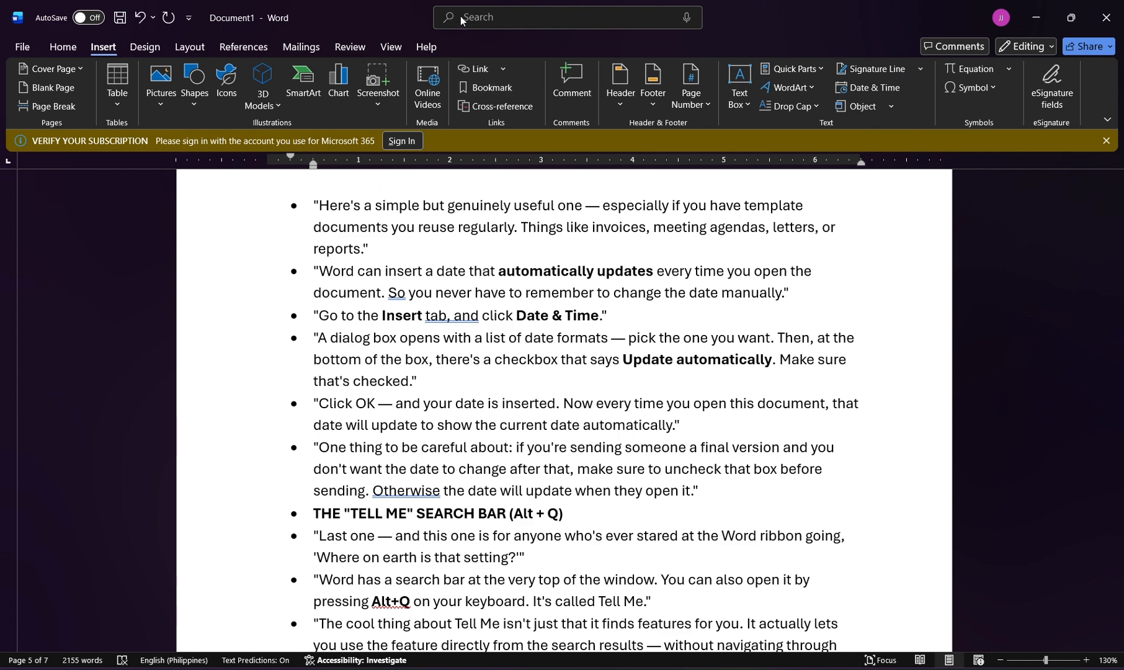
Search the Word commands for "watermark" and apply the CONFIDENTIAL 1 watermark to the document.
key(alt+q)
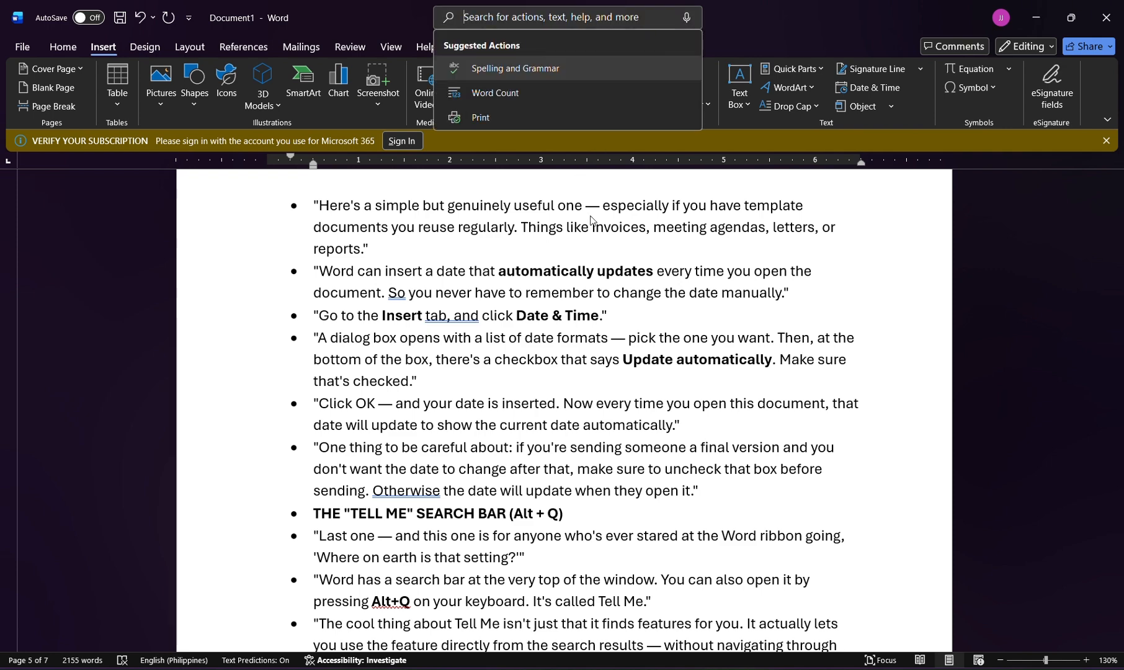
scroll(599, 412, down, 3)
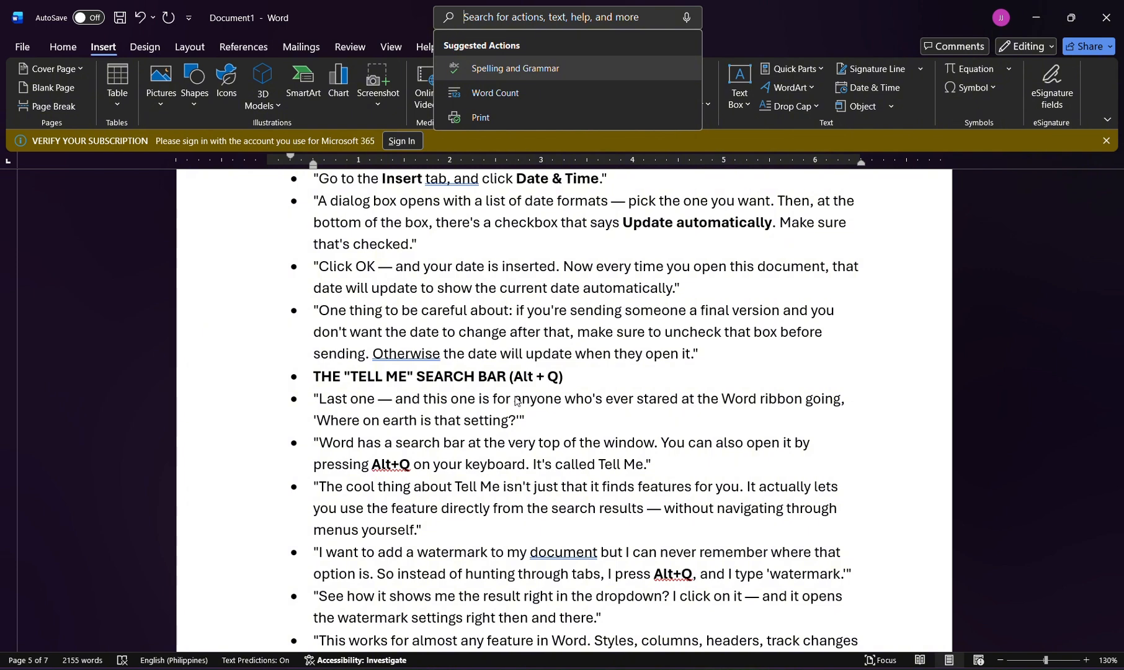
text(water)
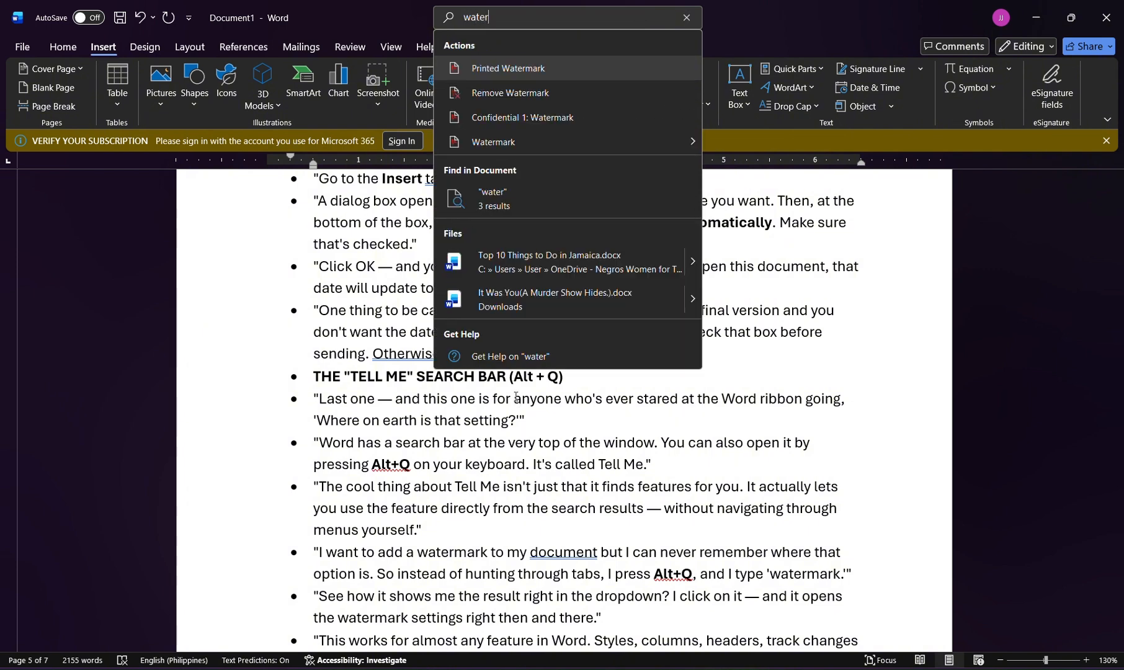
text(mark)
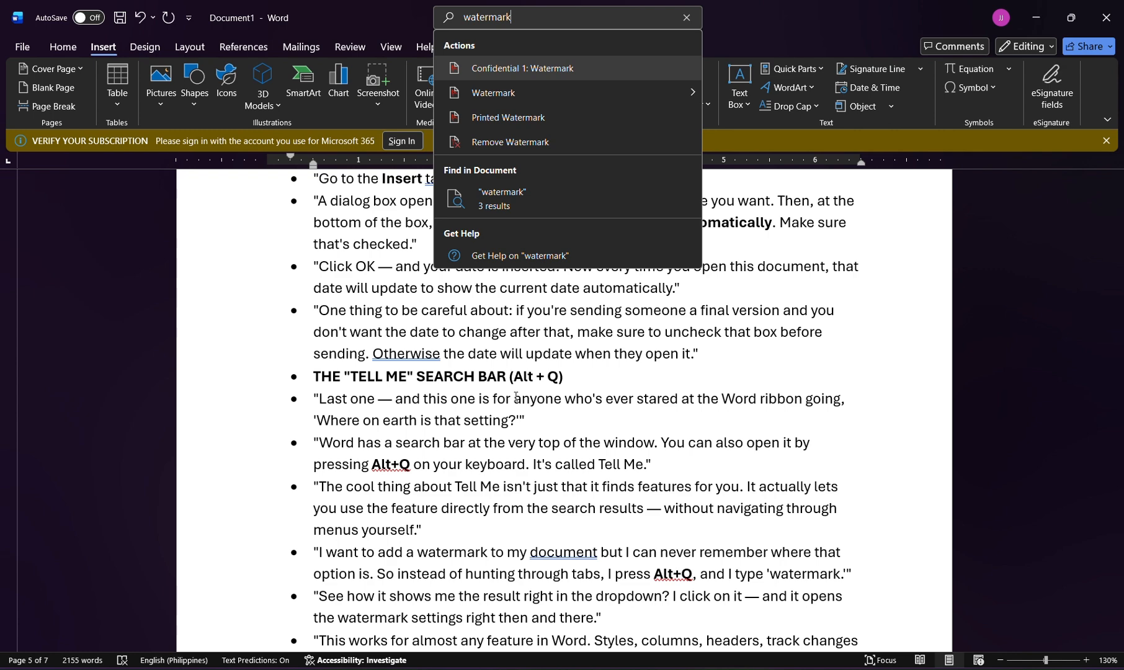
key(Down)
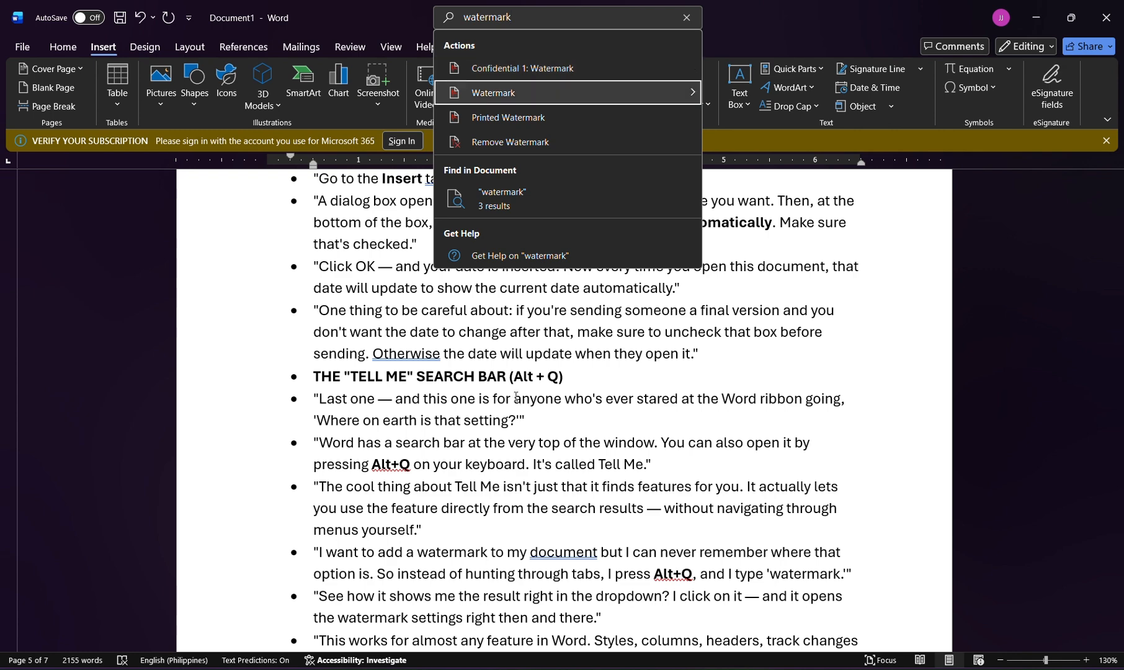
key(Right)
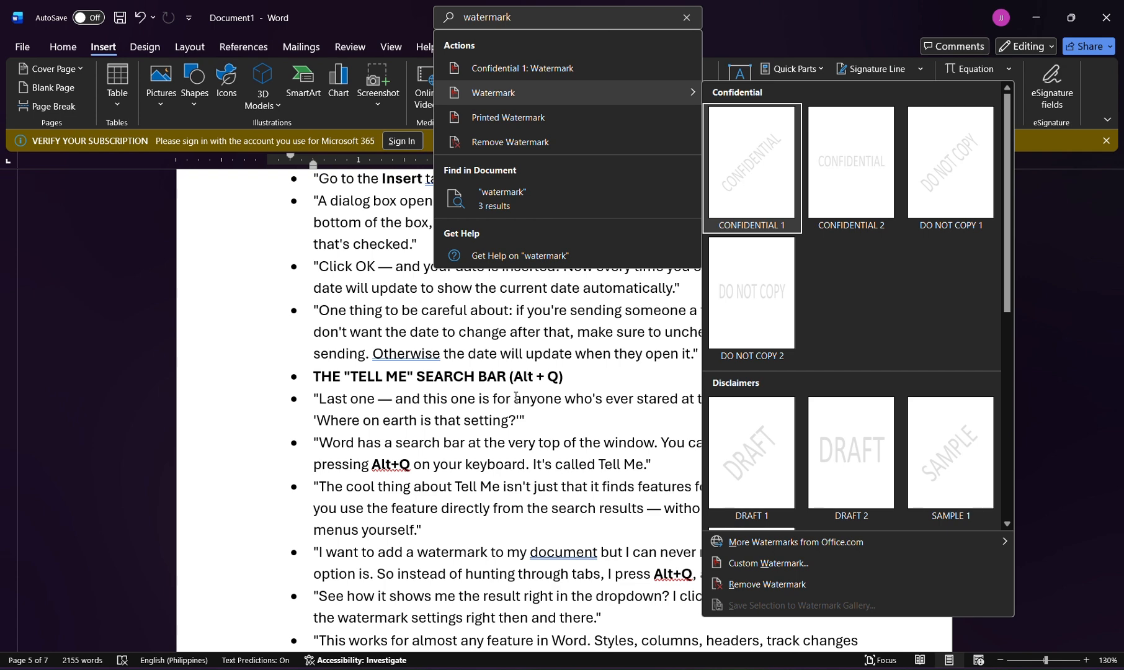
key(Return)
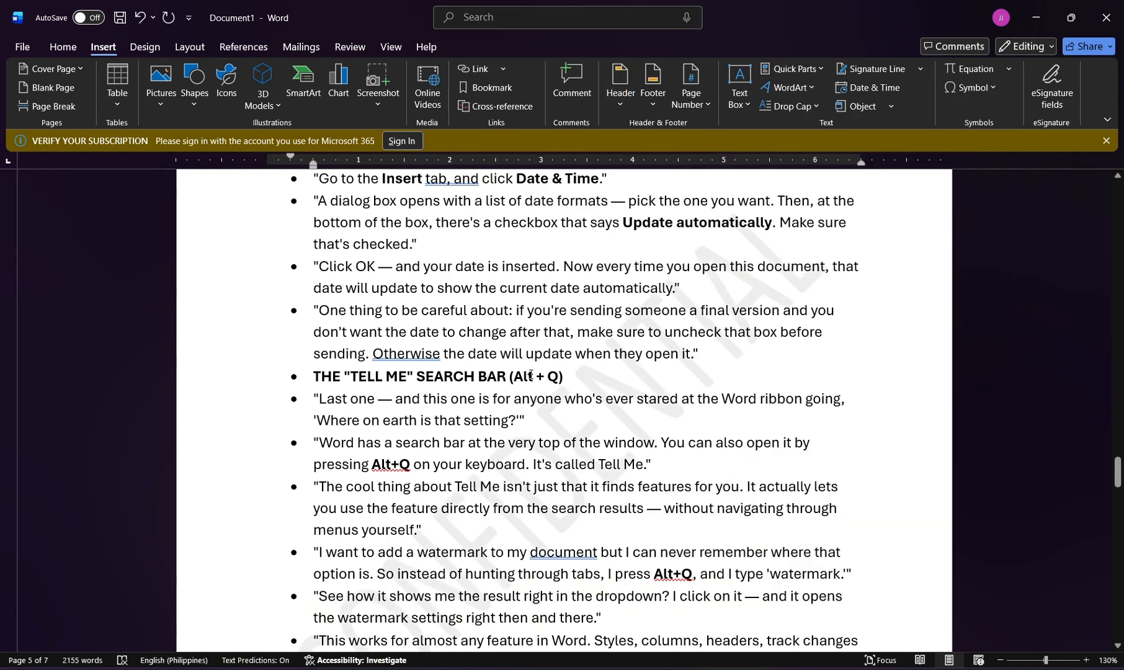
Go through the script's closing recap of the ten features and create a new blank document.
scroll(541, 376, down, 3)
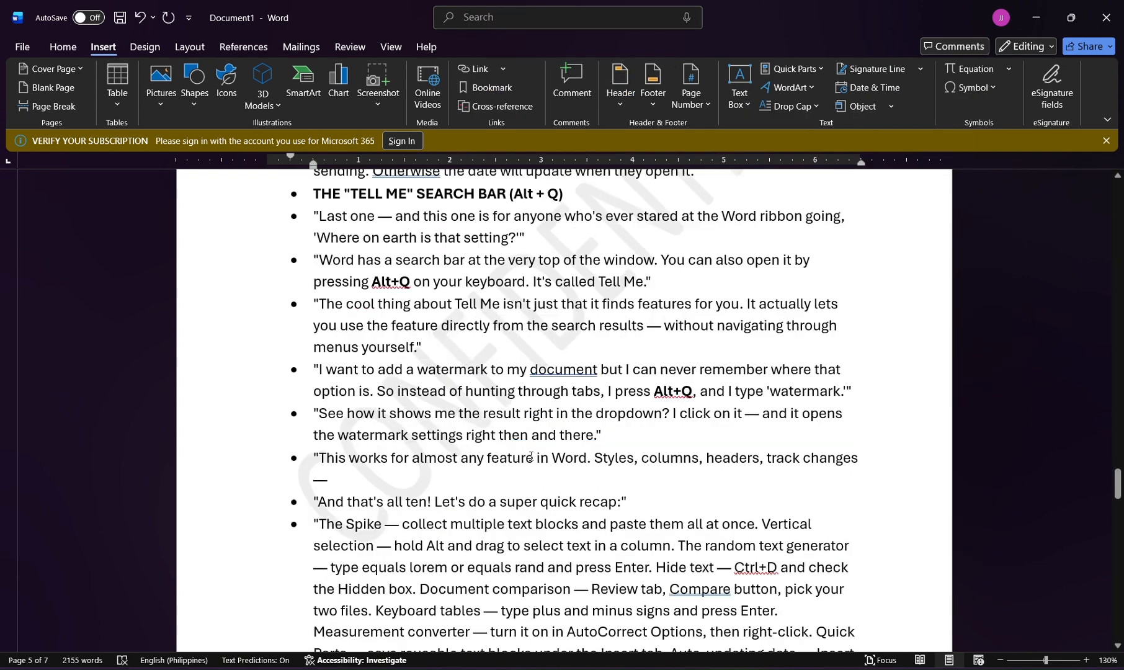
scroll(527, 460, down, 2)
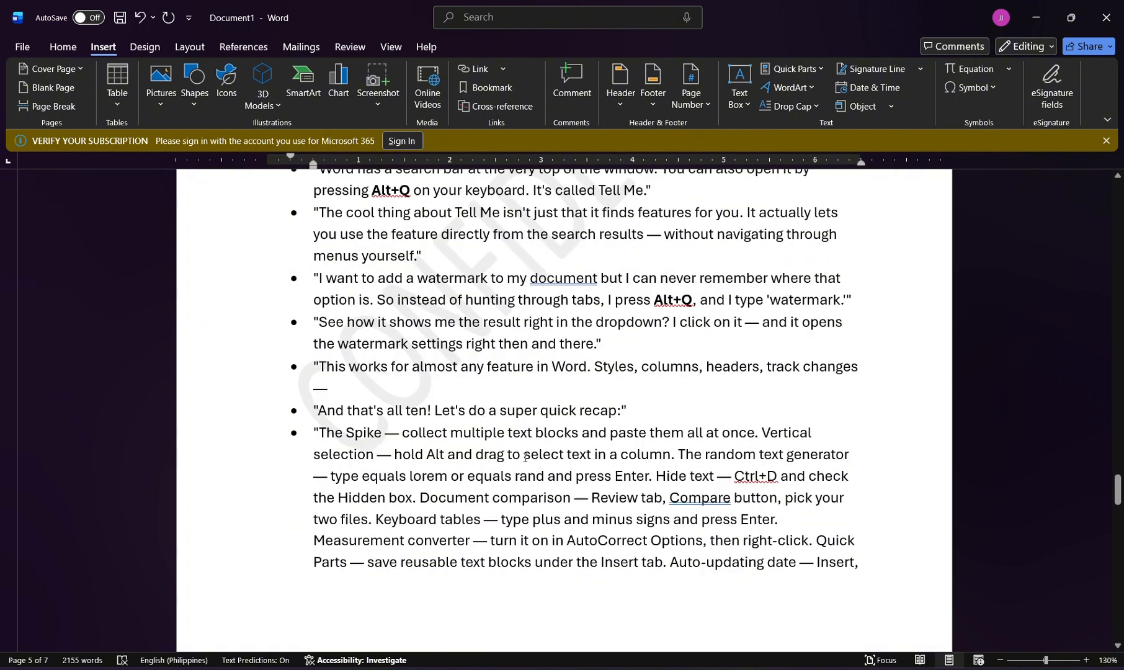
scroll(525, 457, down, 1)
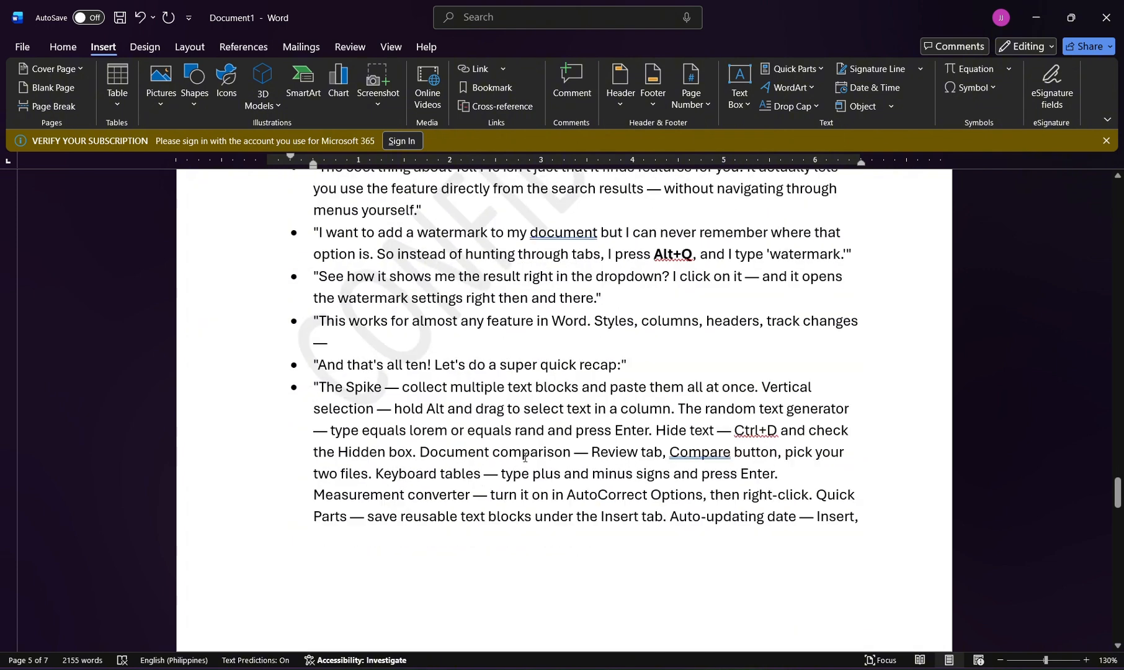
click(503, 427)
key(ctrl+n)
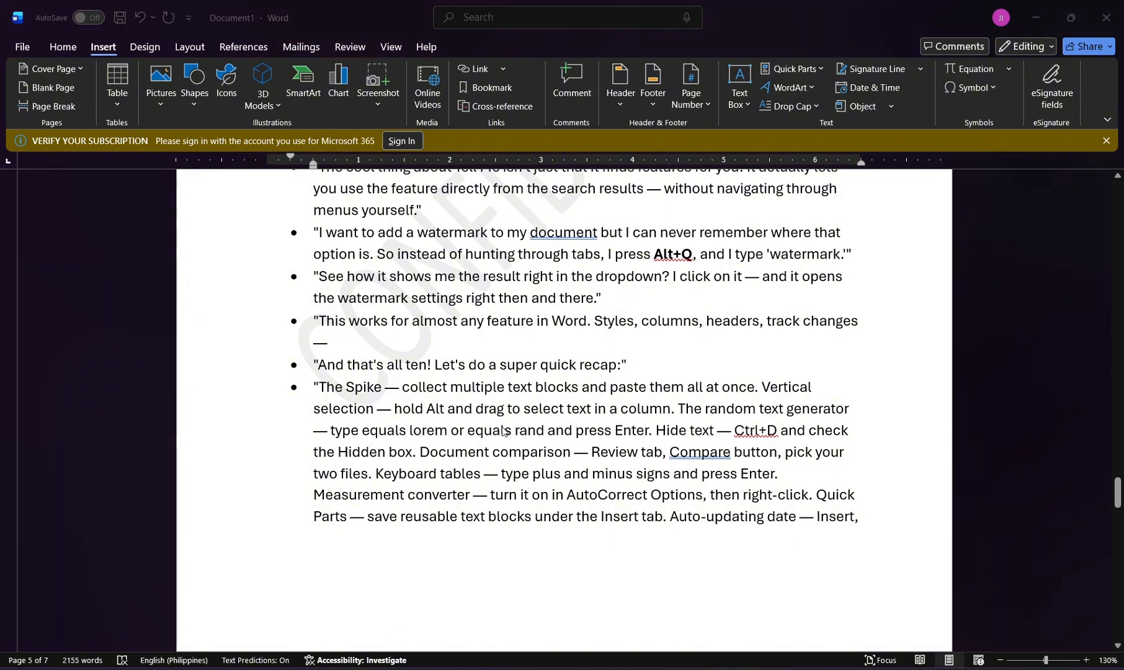